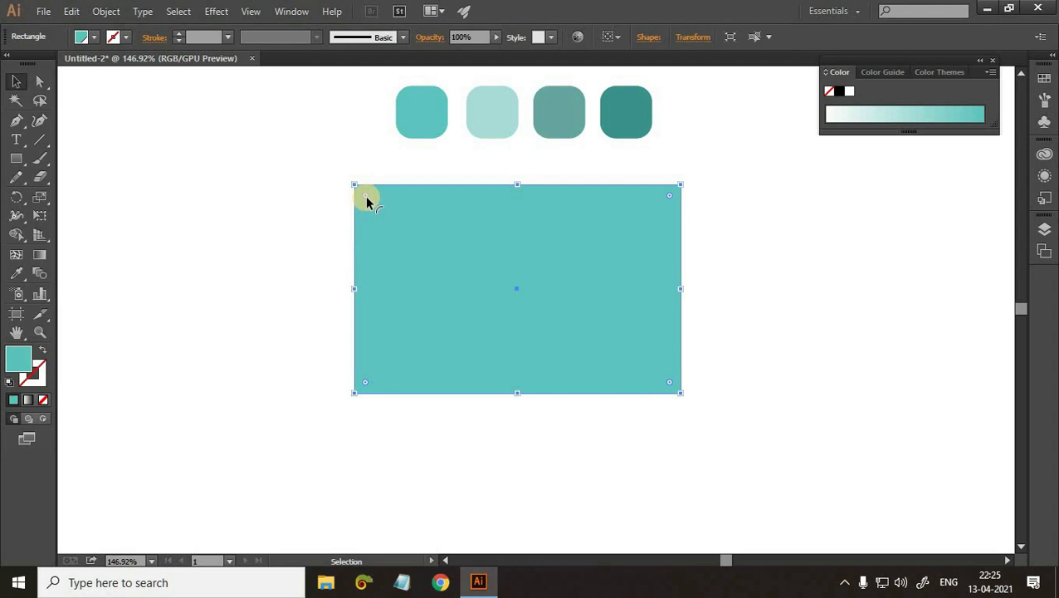
Round all four corners of the teal rectangle slightly, to a radius of about 4.42 pt.
left_click_drag(366, 199, 352, 197)
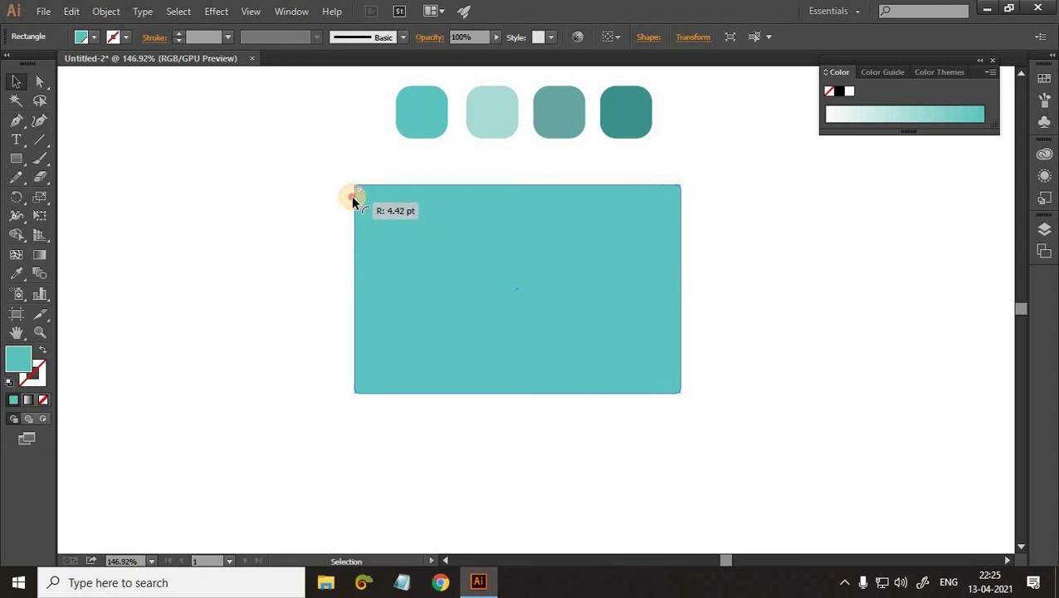
left_click(17, 82)
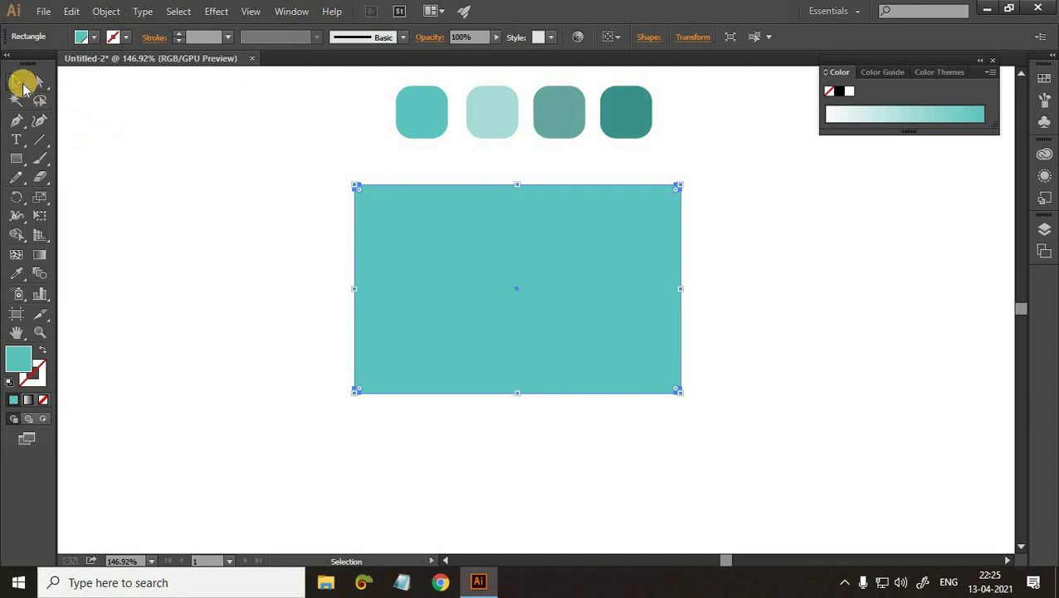
left_click(120, 126)
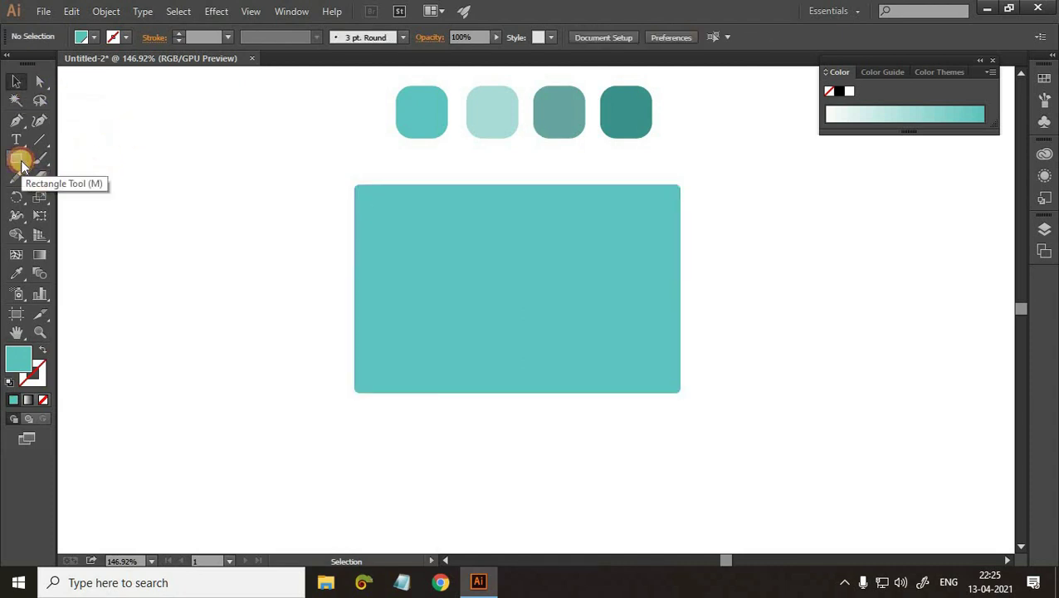
Draw a flat, wide ellipse slightly narrower than the rectangle, overlapping its bottom edge.
left_click_drag(20, 163, 75, 195)
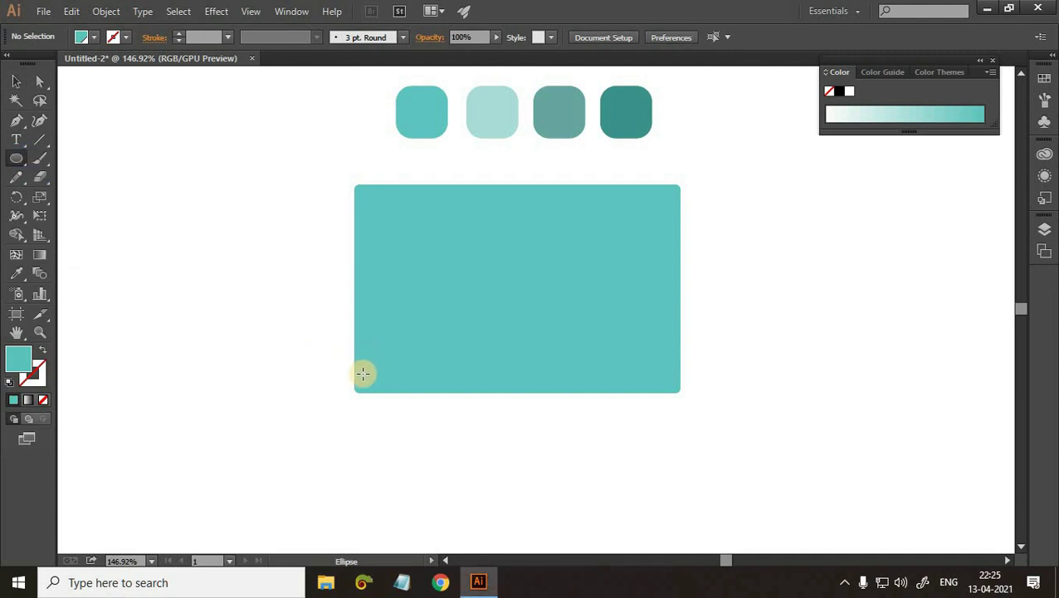
left_click_drag(365, 370, 669, 434)
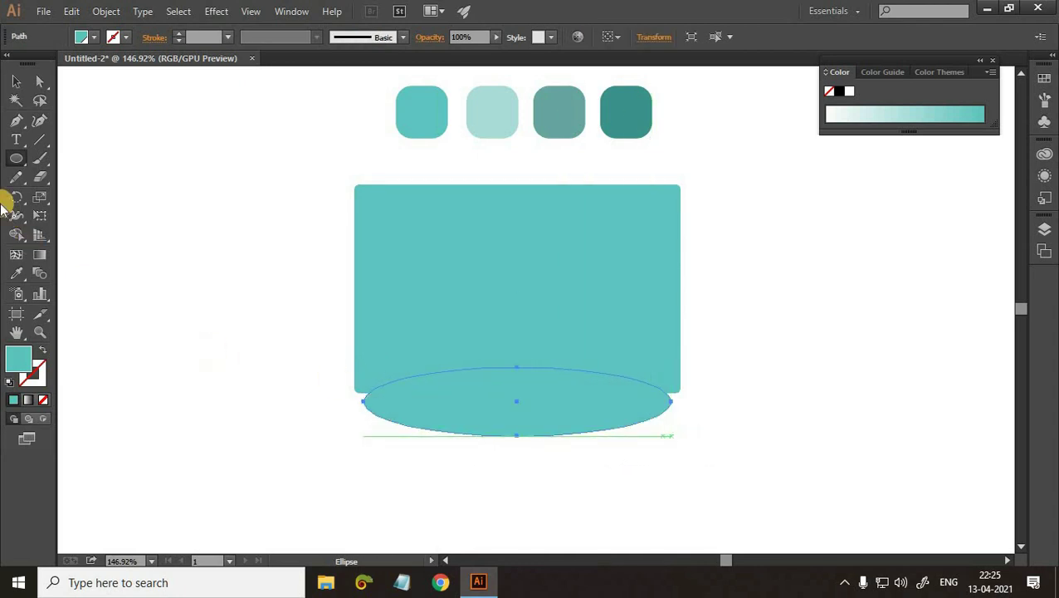
left_click(18, 83)
left_click(471, 393)
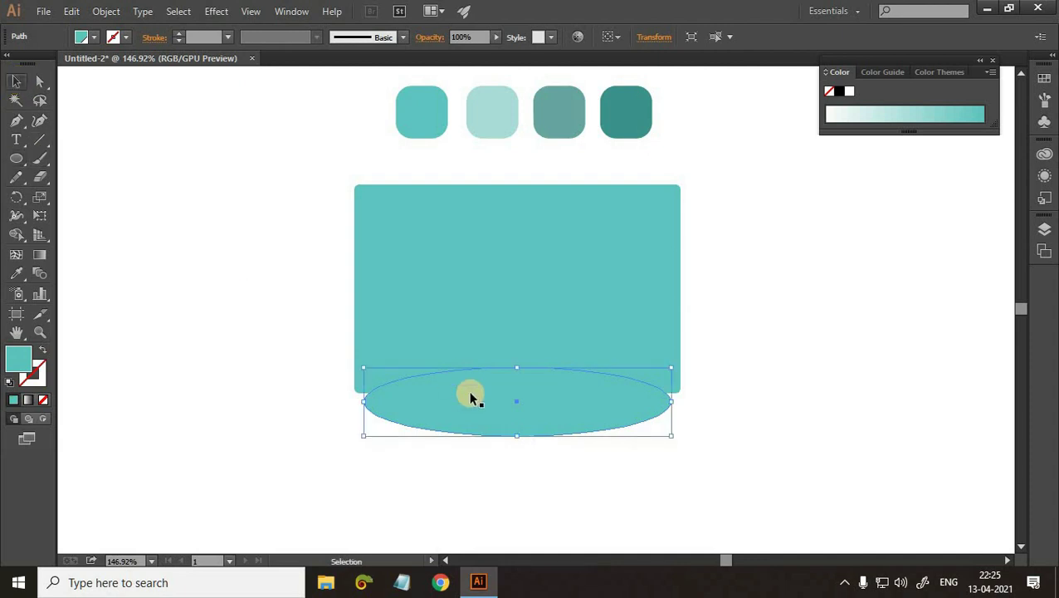
left_click(517, 448)
left_click(531, 475)
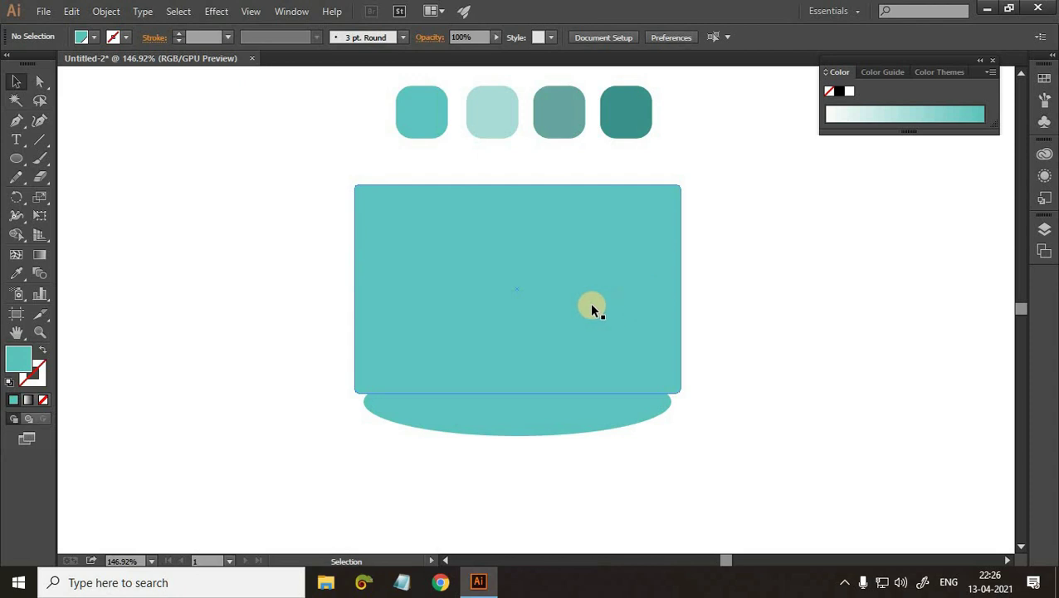
Add anchor points at the midpoints of the rectangle's top, left and right edges.
key("a")
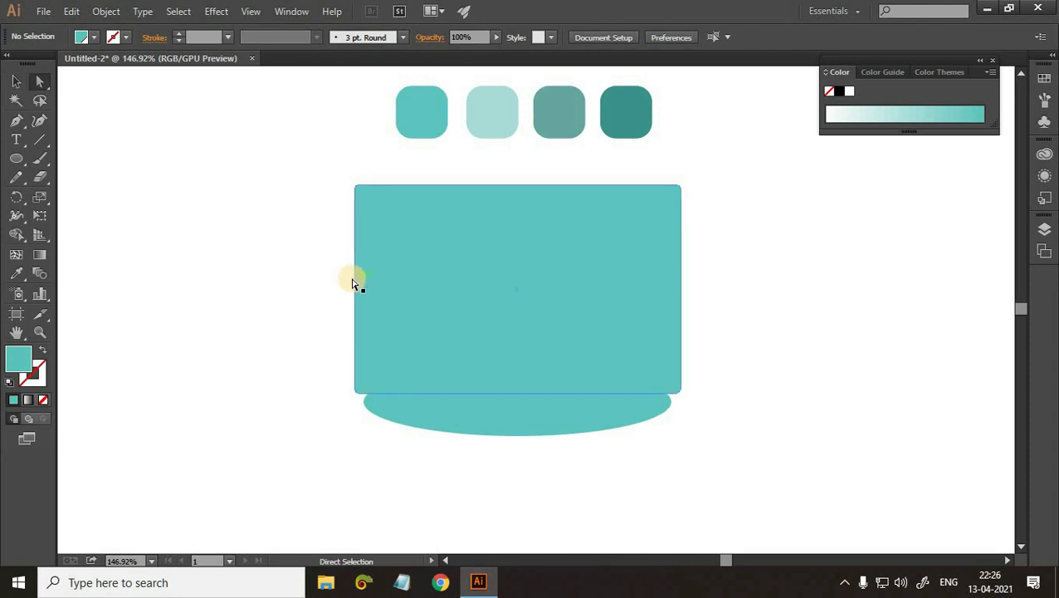
left_click(353, 283)
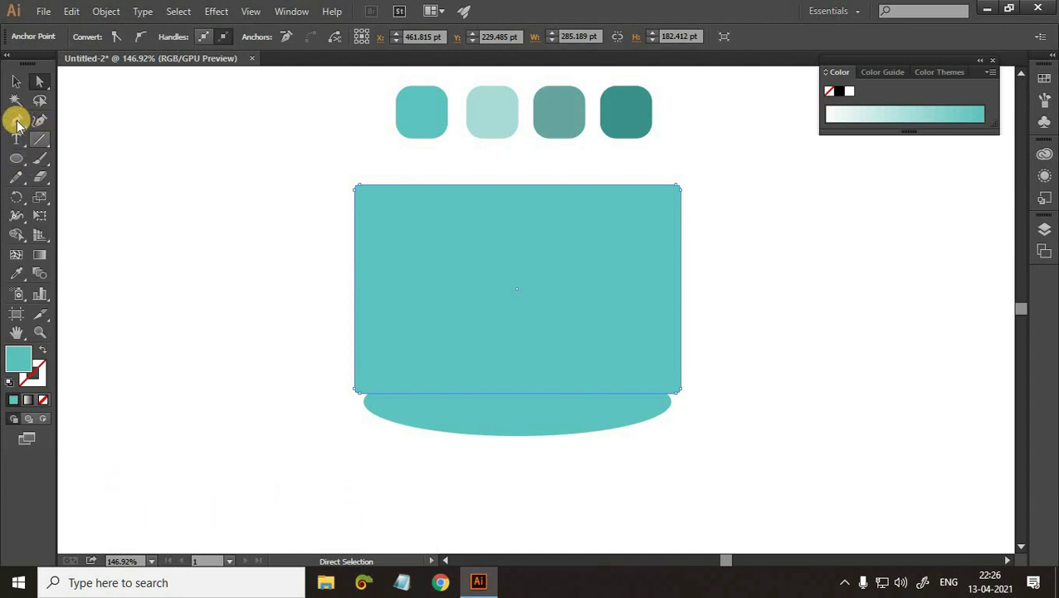
left_click(16, 121)
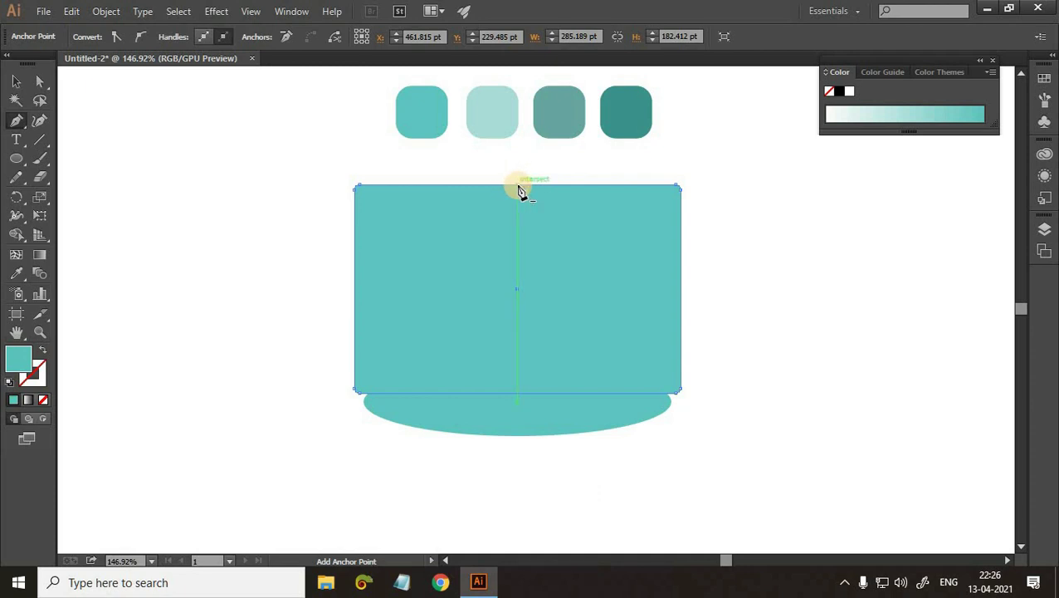
left_click(518, 186)
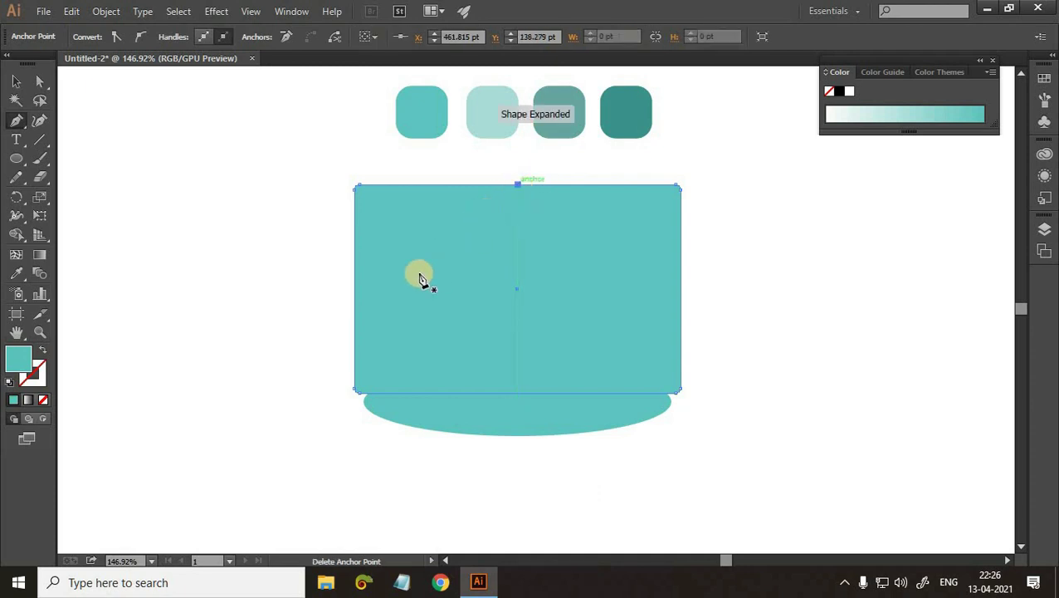
left_click(355, 289)
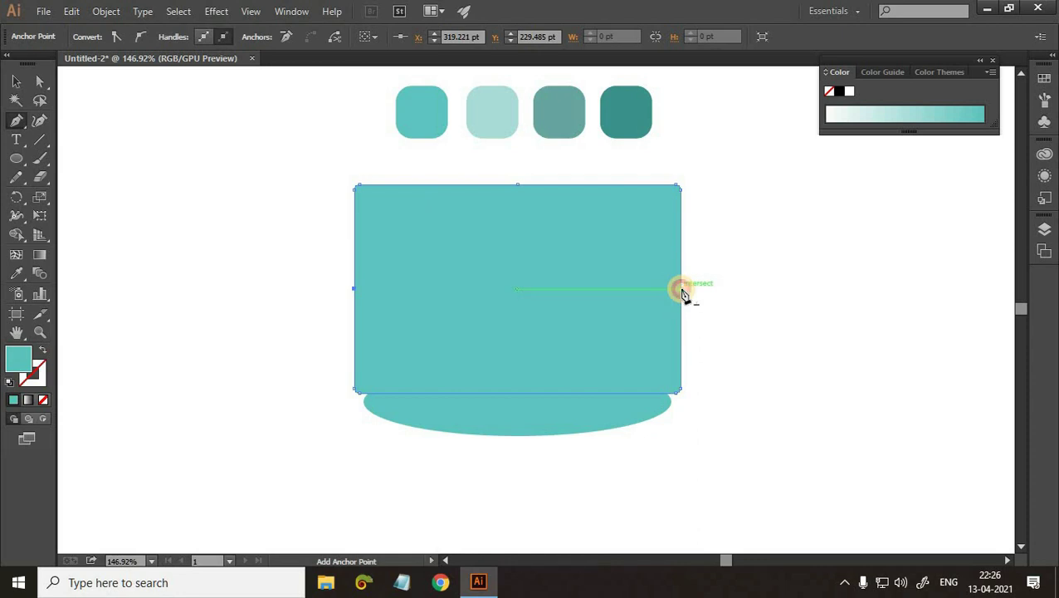
left_click(682, 289)
Pull the rectangle's left and top midpoint anchors outward about 20 pt and the right one about 18 pt.
left_click(39, 83)
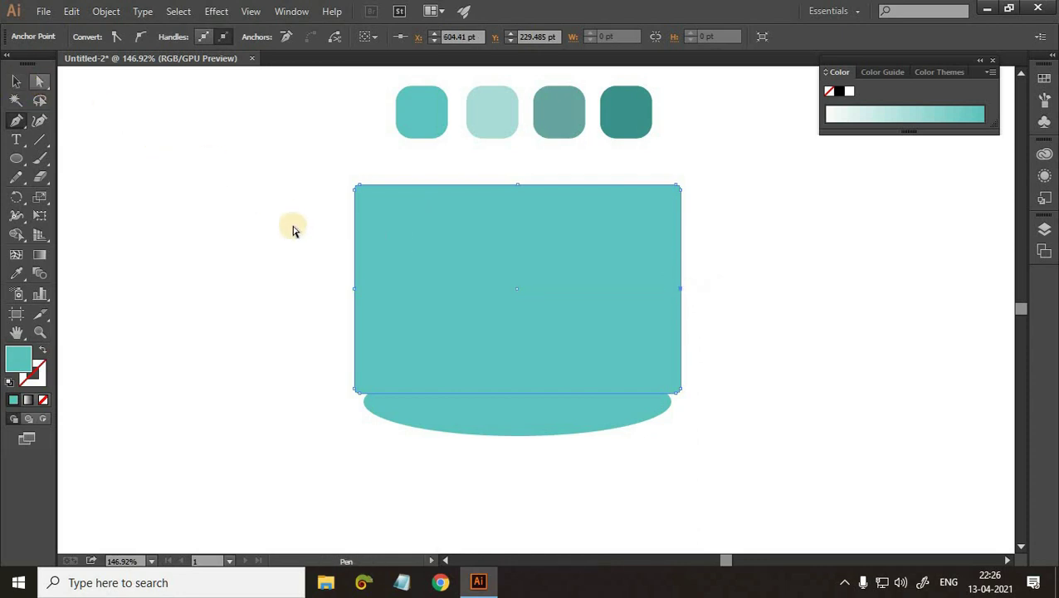
left_click_drag(356, 291, 329, 288)
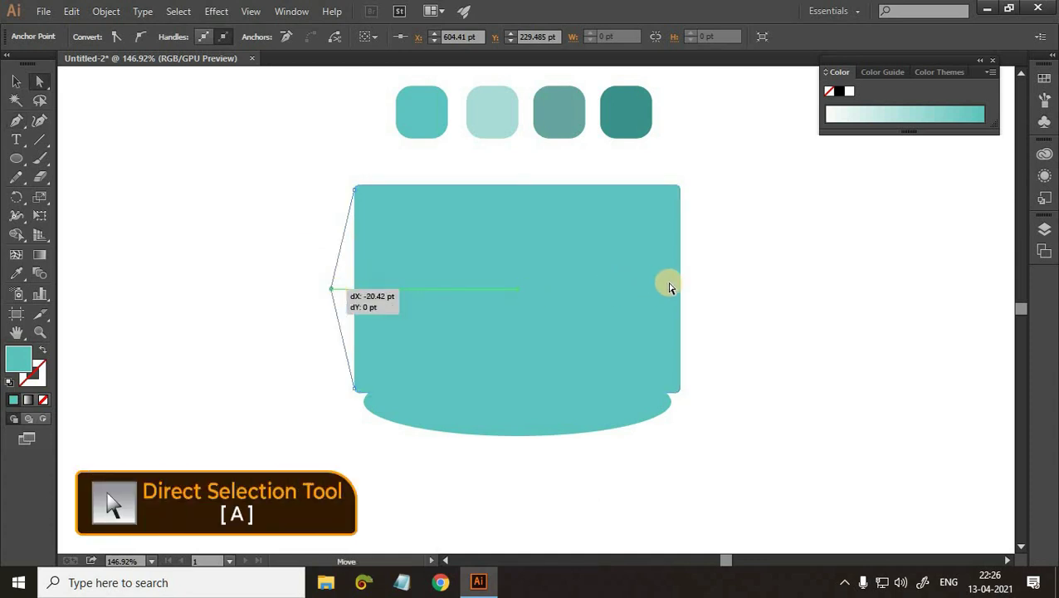
left_click_drag(681, 290, 701, 289)
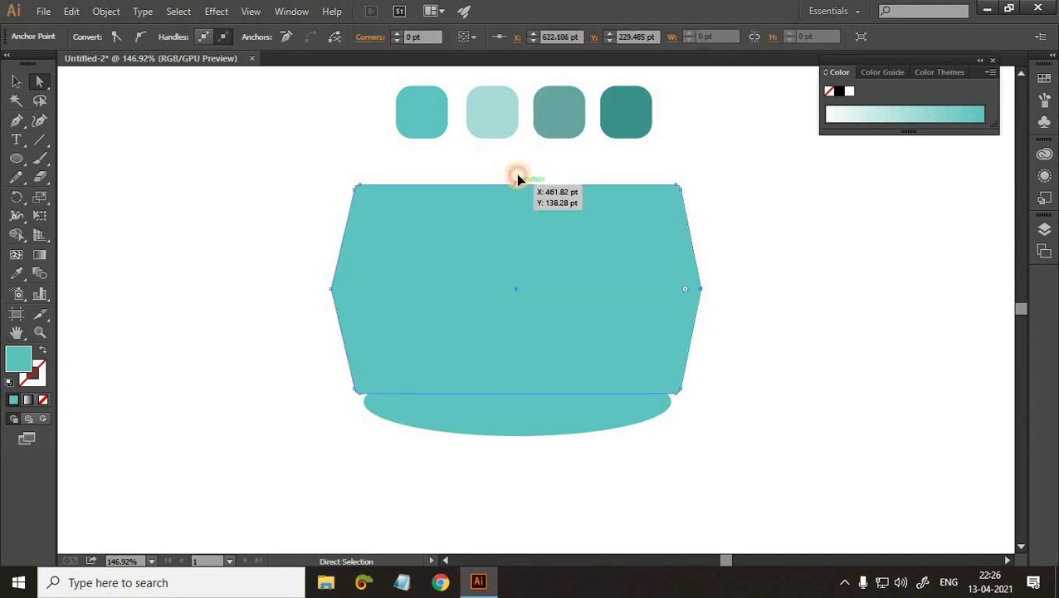
left_click_drag(516, 172, 517, 163)
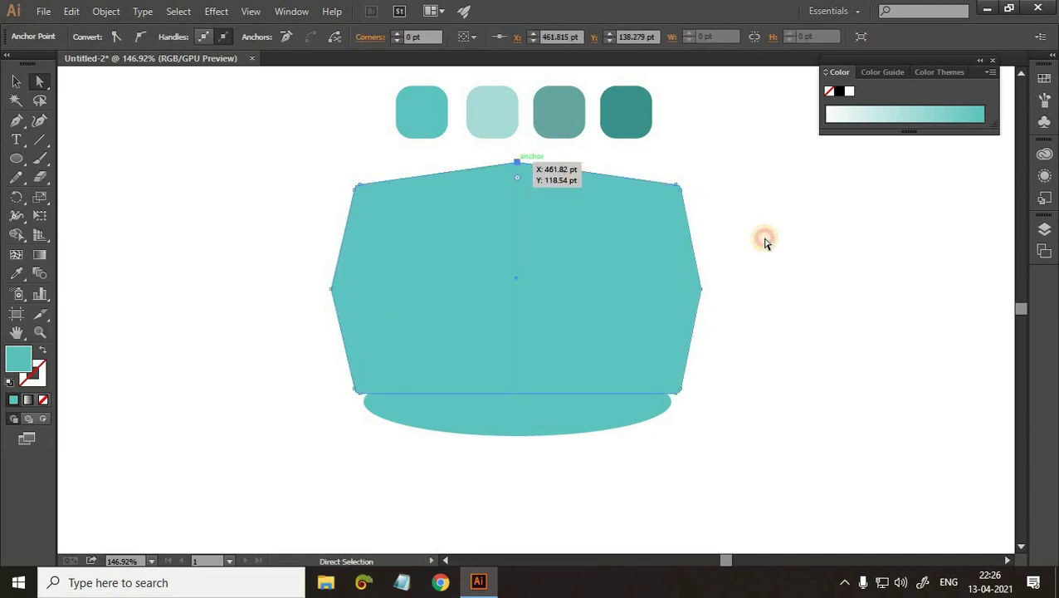
left_click(803, 412)
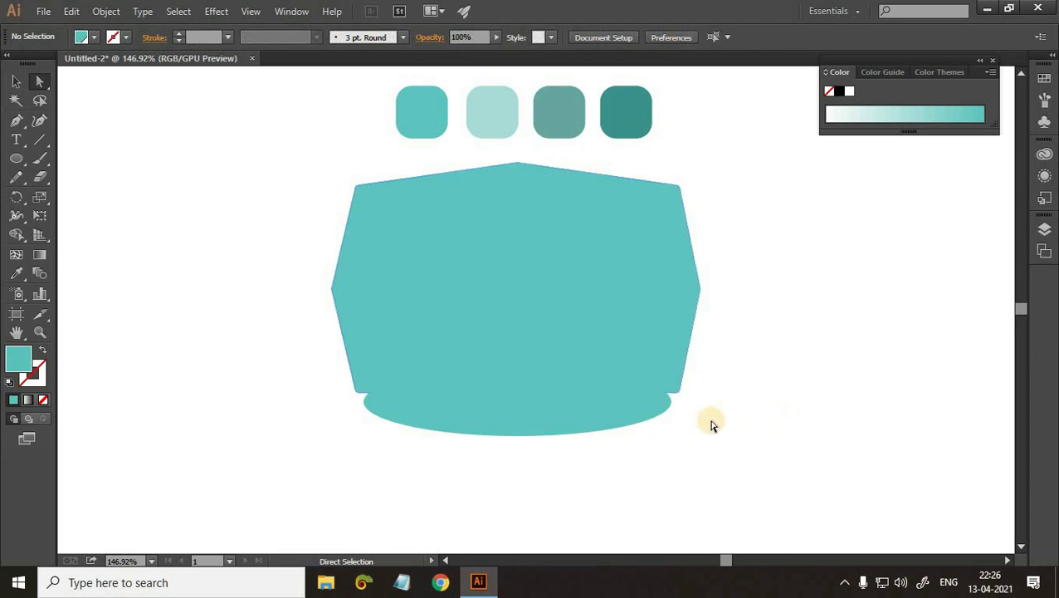
Merge the angular body and the ellipse into one shape with the Shape Builder tool.
mouse_move(179, 109)
left_mouse_down()
mouse_move(617, 427)
mouse_move(794, 491)
left_mouse_up()
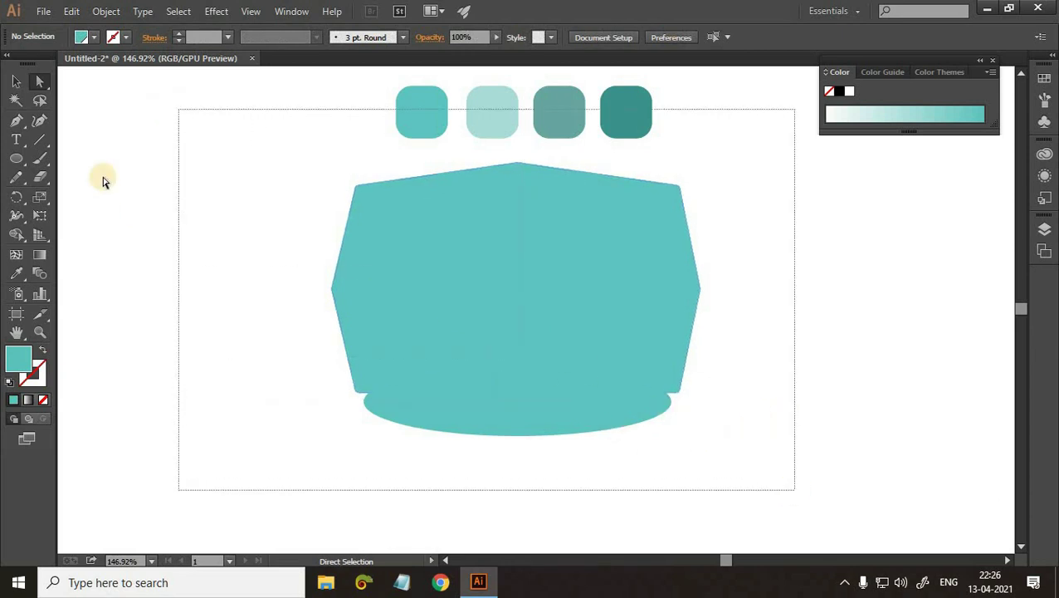
left_click_drag(277, 204, 721, 455)
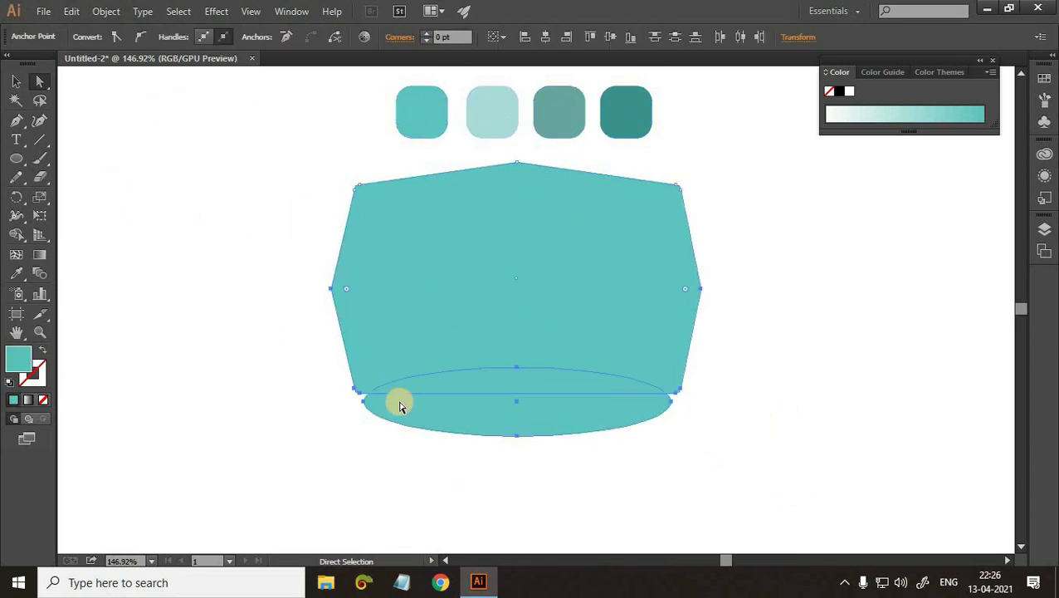
key("shift+m")
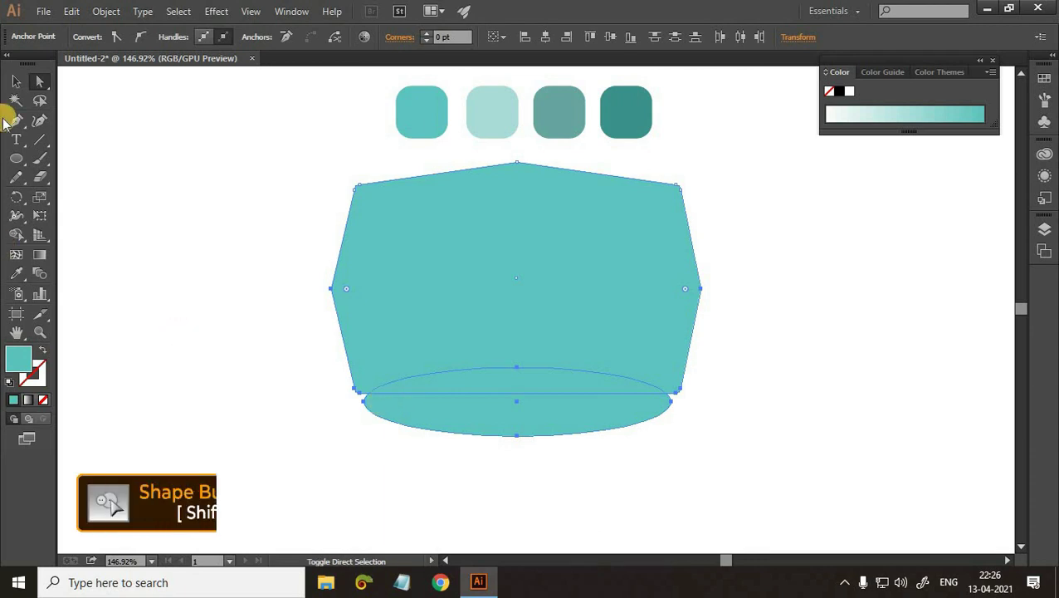
left_click(17, 235)
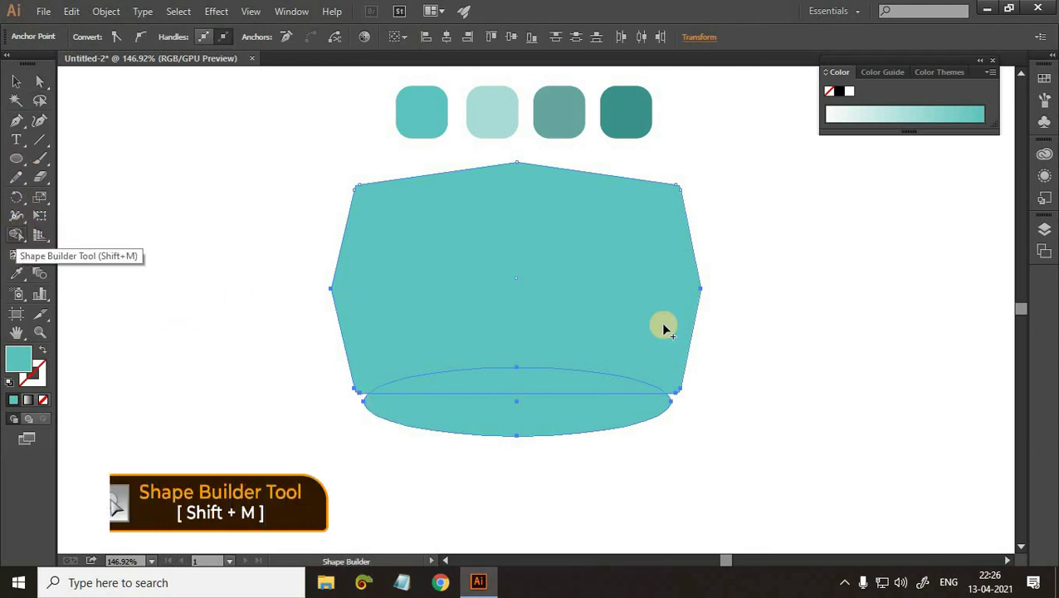
left_click_drag(735, 118, 447, 423)
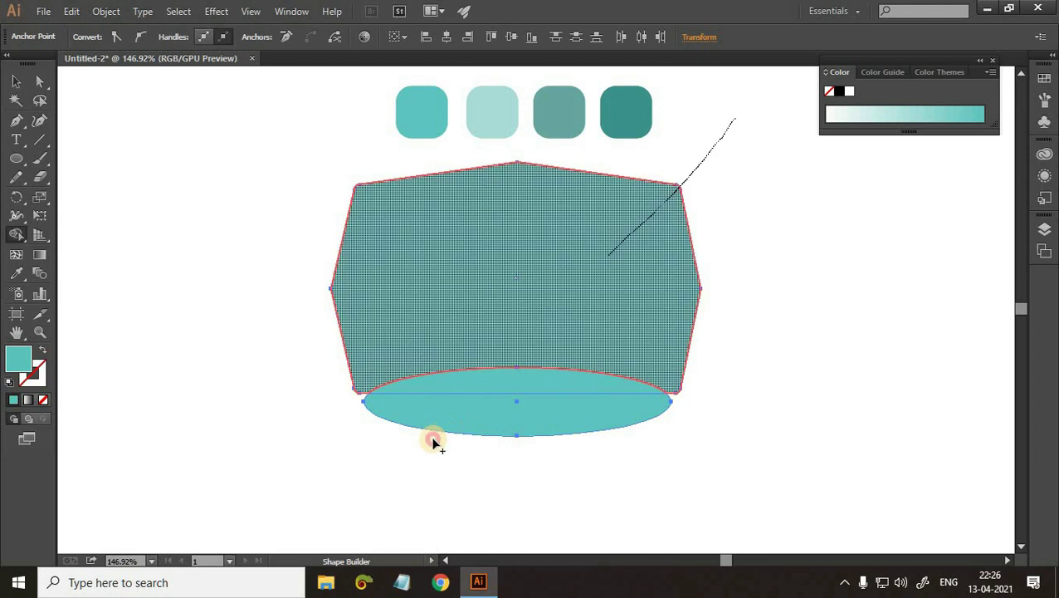
left_click(16, 82)
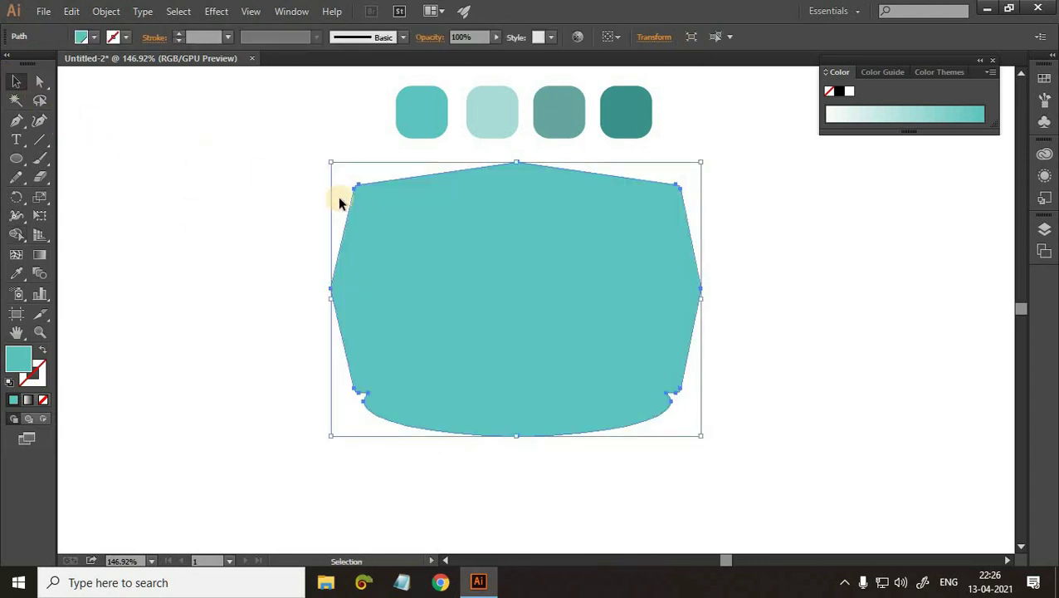
left_click(378, 162)
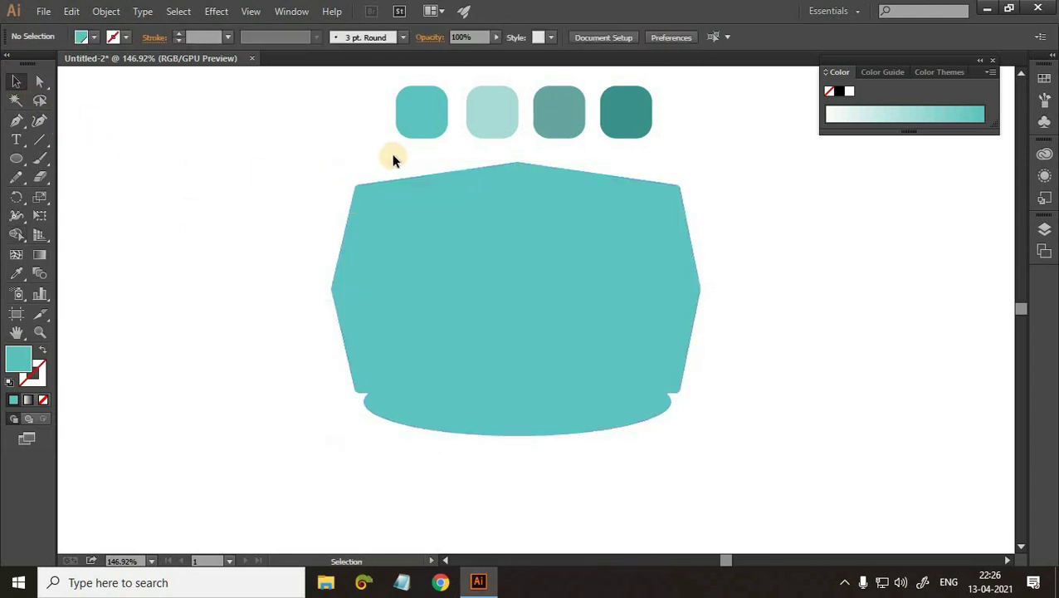
Paste a copy of the merged shape in front and scale it down slightly about its center.
left_click(413, 229)
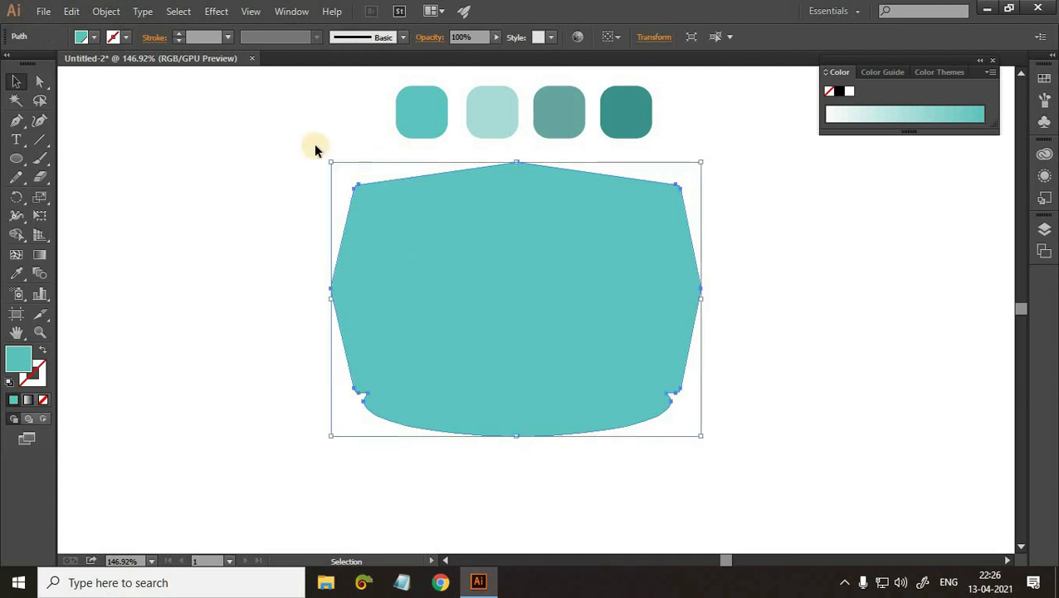
left_click(73, 12)
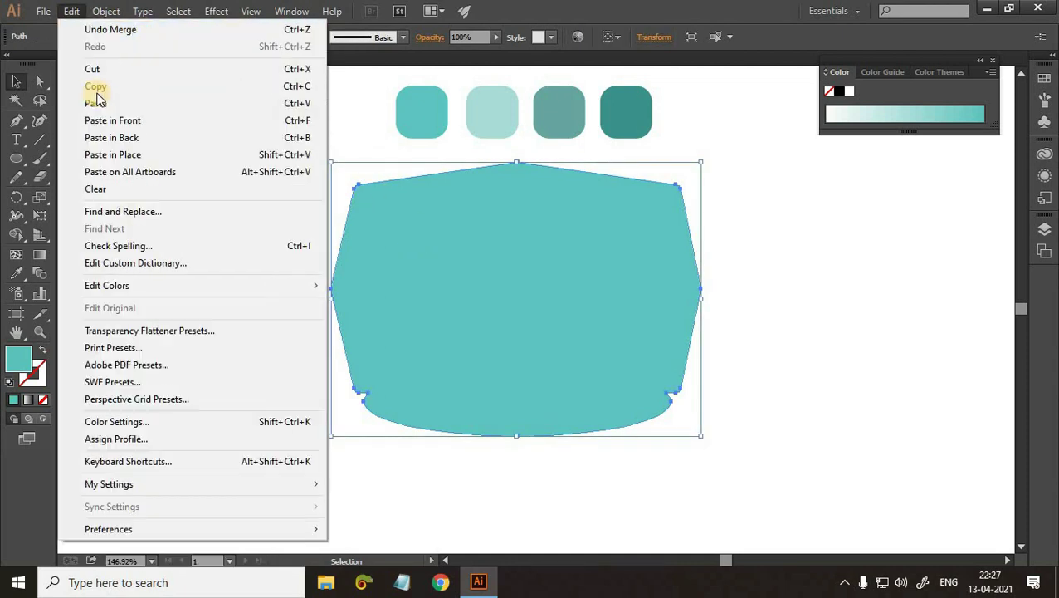
left_click(96, 86)
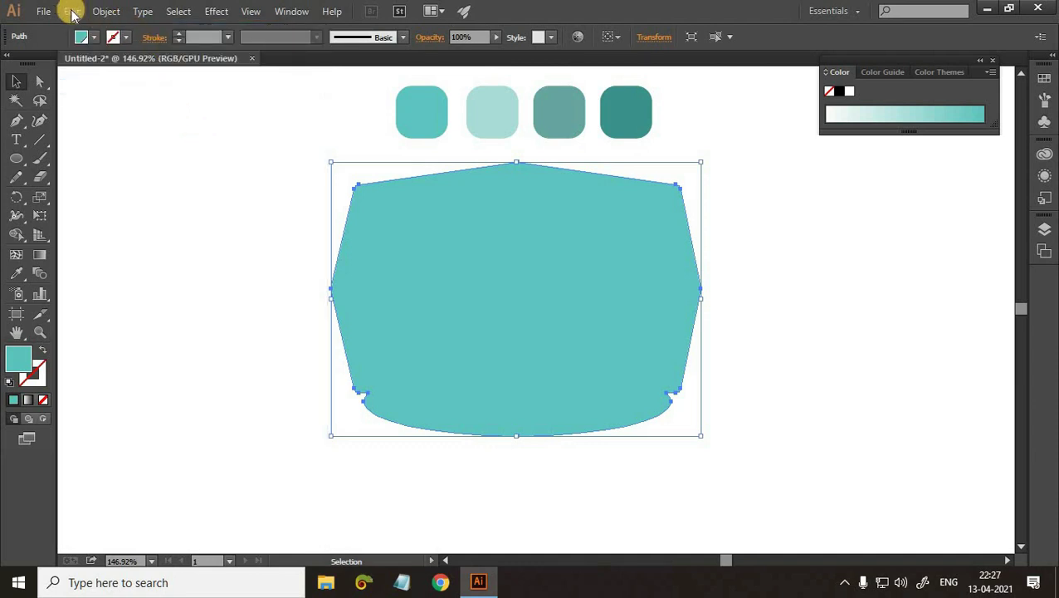
left_click(71, 12)
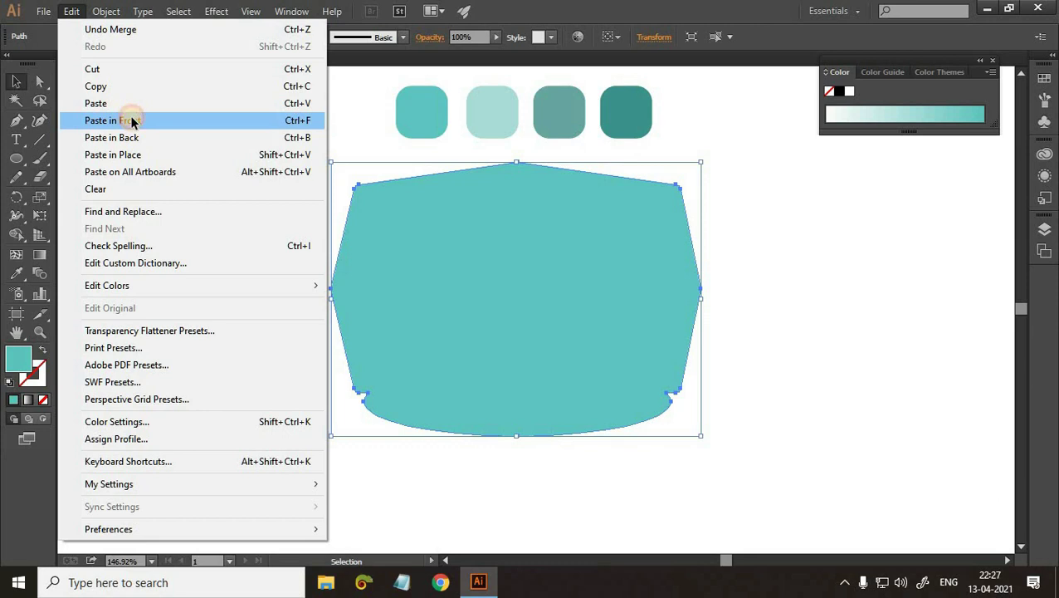
left_click(131, 121)
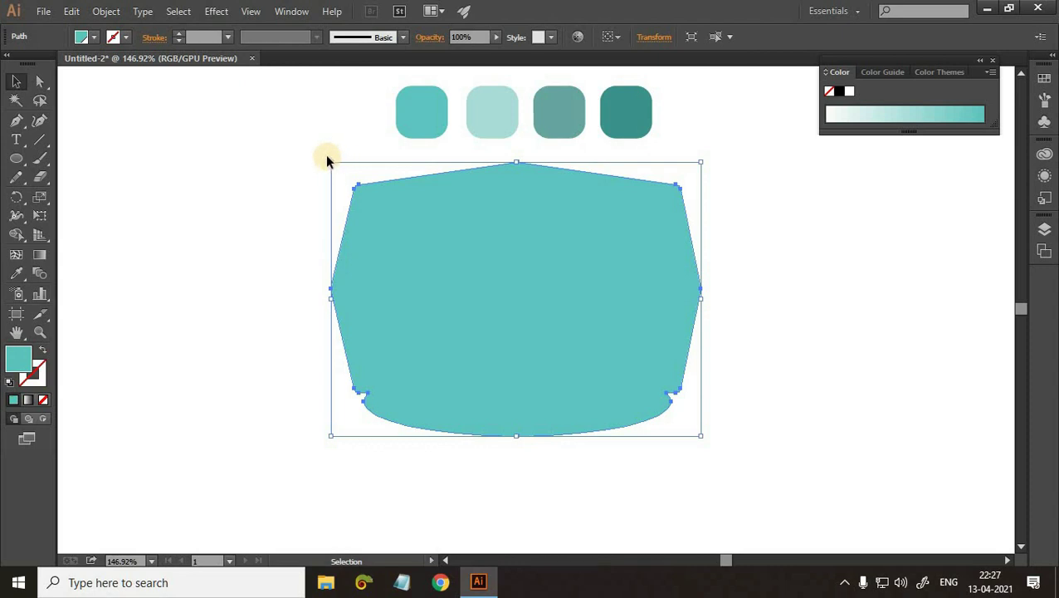
left_click_drag(334, 166, 345, 172)
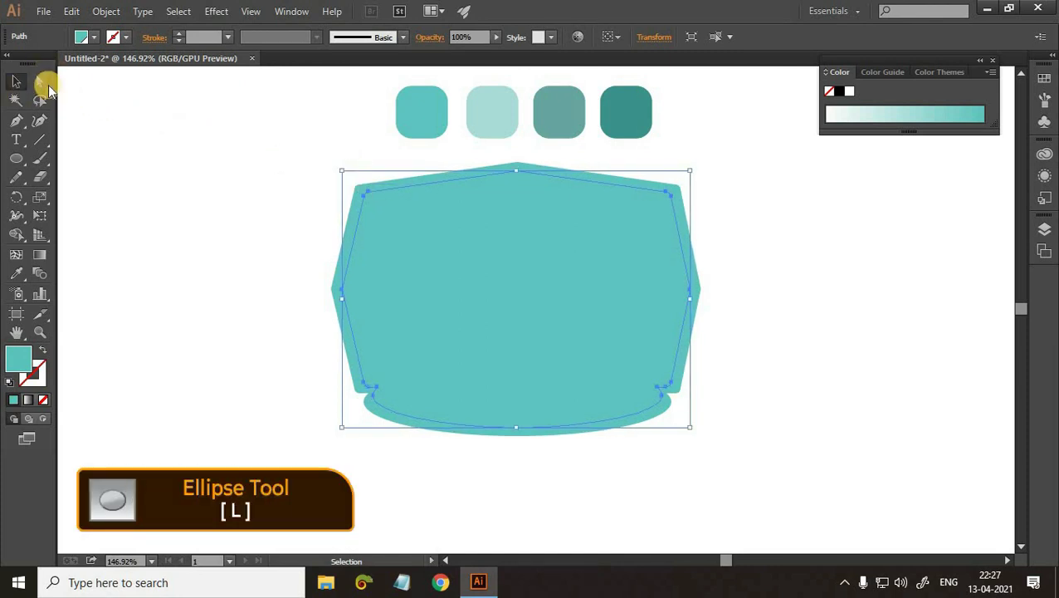
Recolor the larger back shape with the light teal swatch ACDDDA using the Eyedropper.
left_click(347, 224)
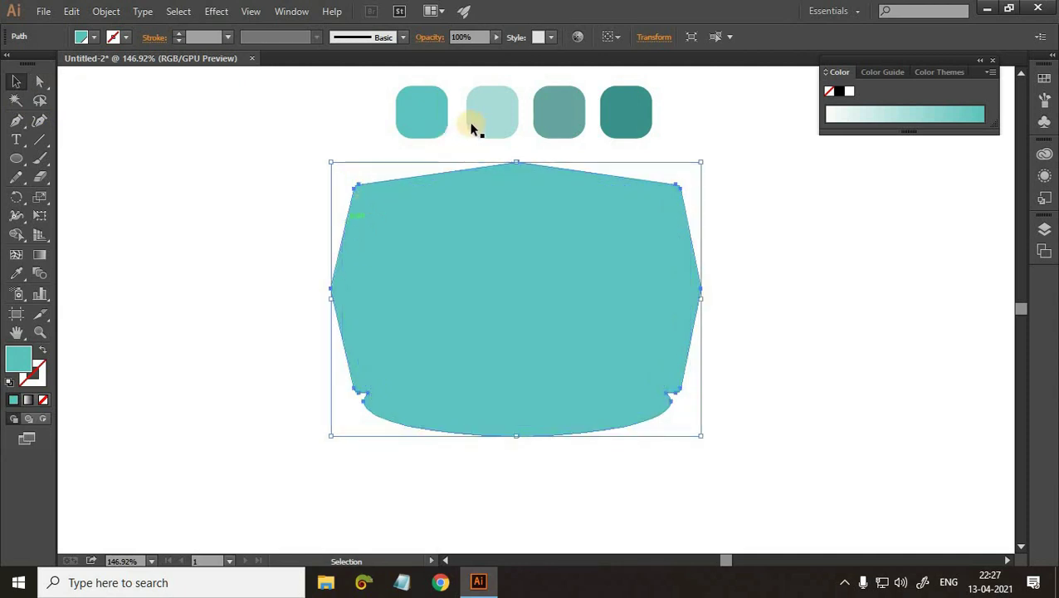
key("i")
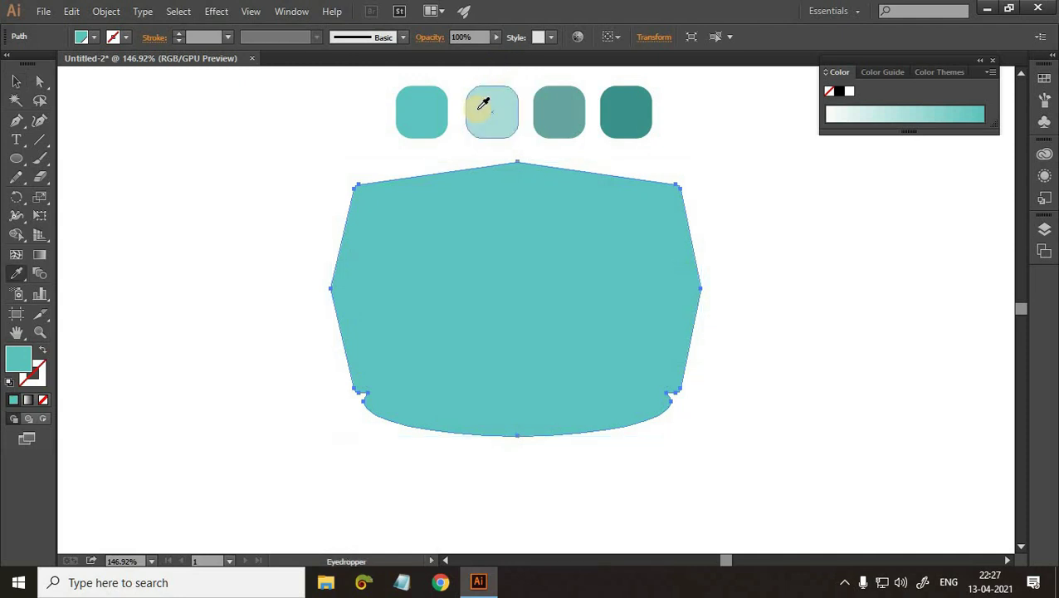
left_click(483, 103)
left_click(16, 80)
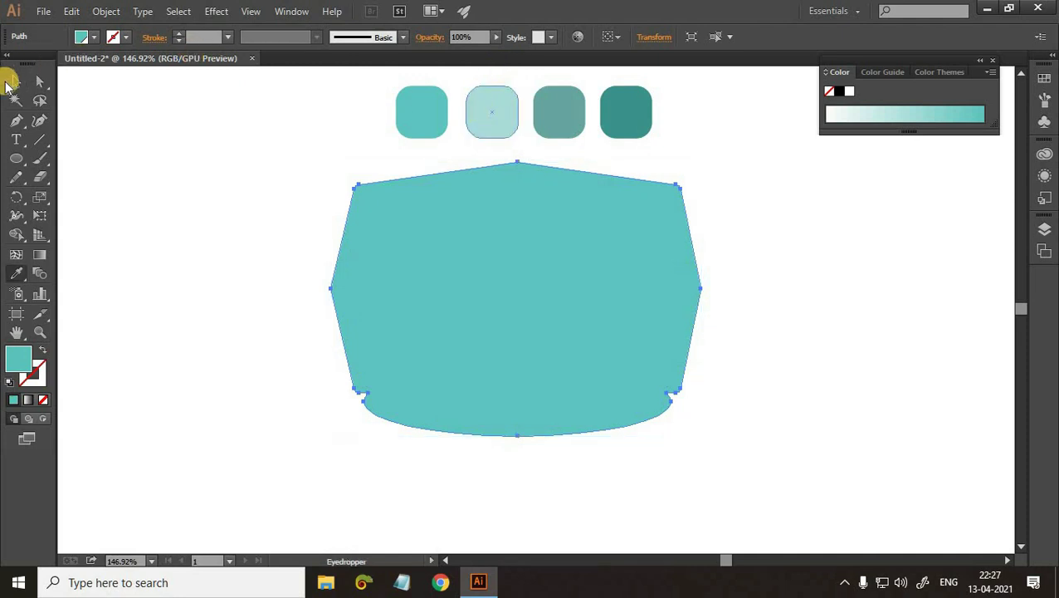
left_click(90, 94)
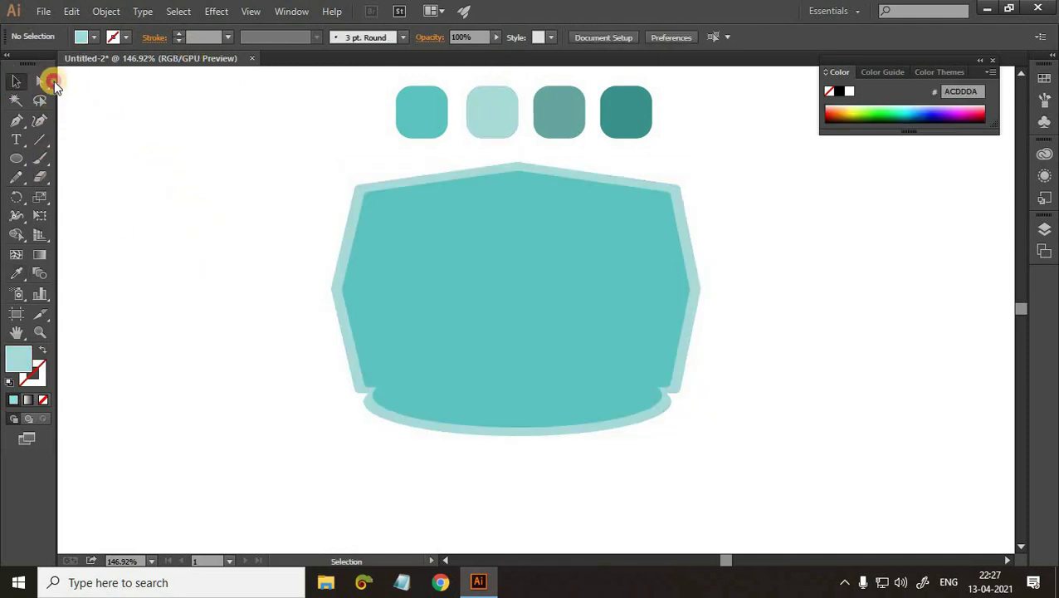
Move the bottom anchor of the light teal back shape down 12 pt to deepen its lower curve.
key("a")
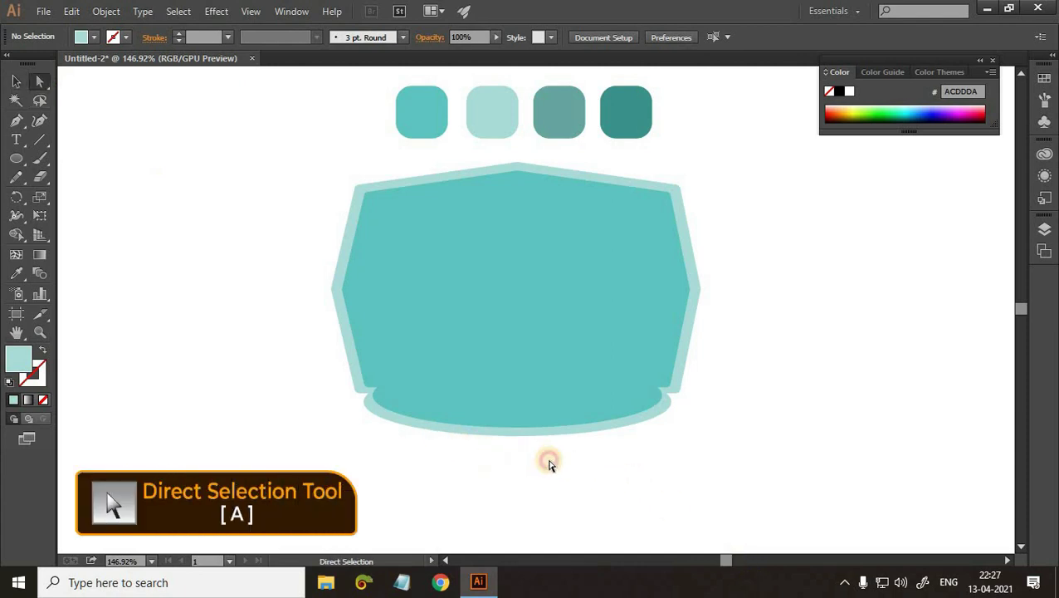
left_click_drag(435, 435, 596, 436)
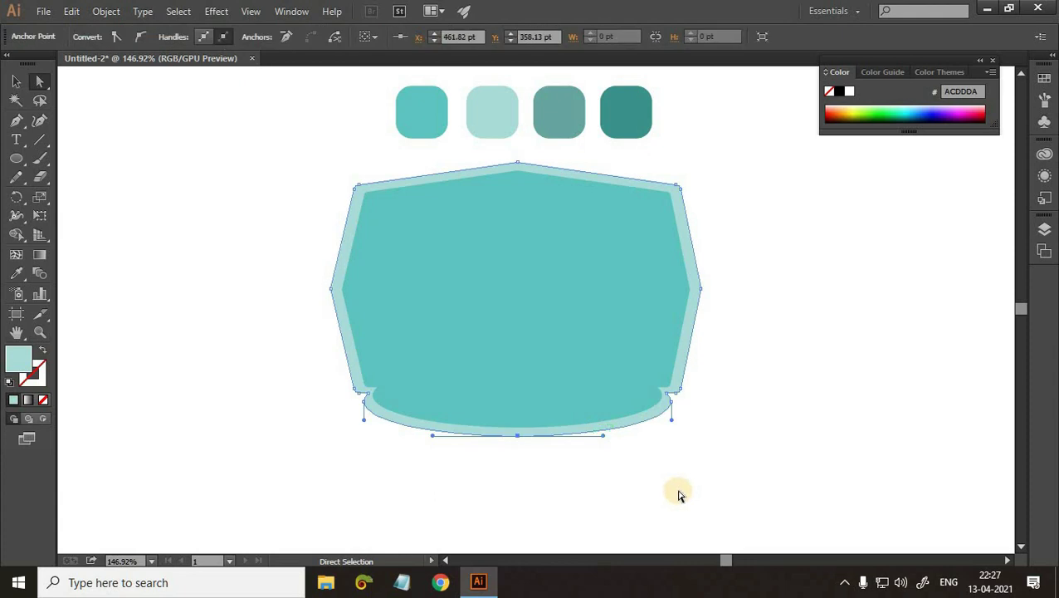
key("Down")
key("Down")
key("Down")
key("Down")
key("Down")
key("Down")
key("Down")
key("Down")
key("Down")
key("Down")
key("Down")
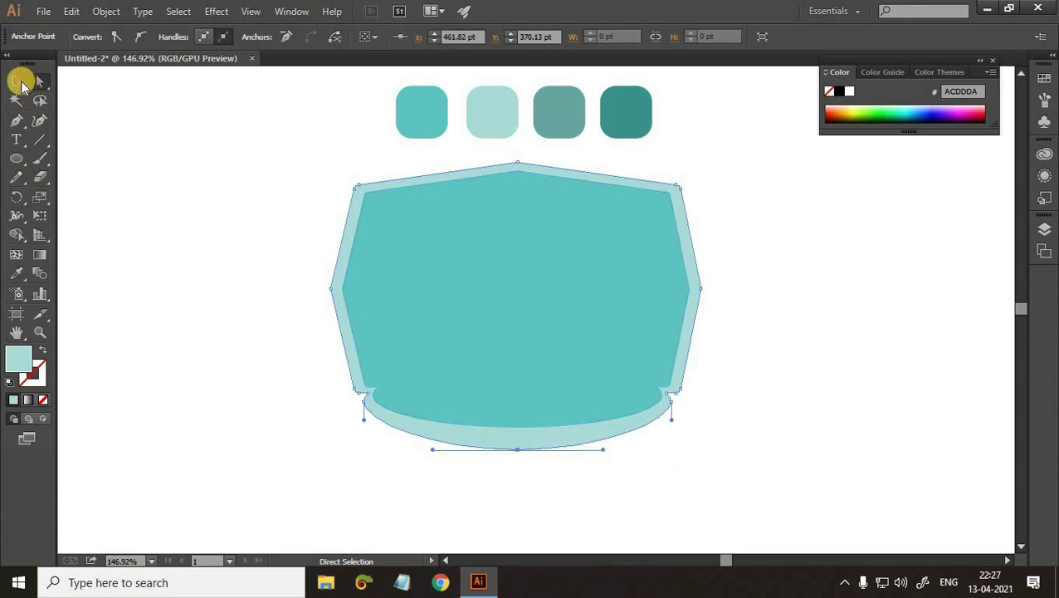
key("v")
left_click(114, 106)
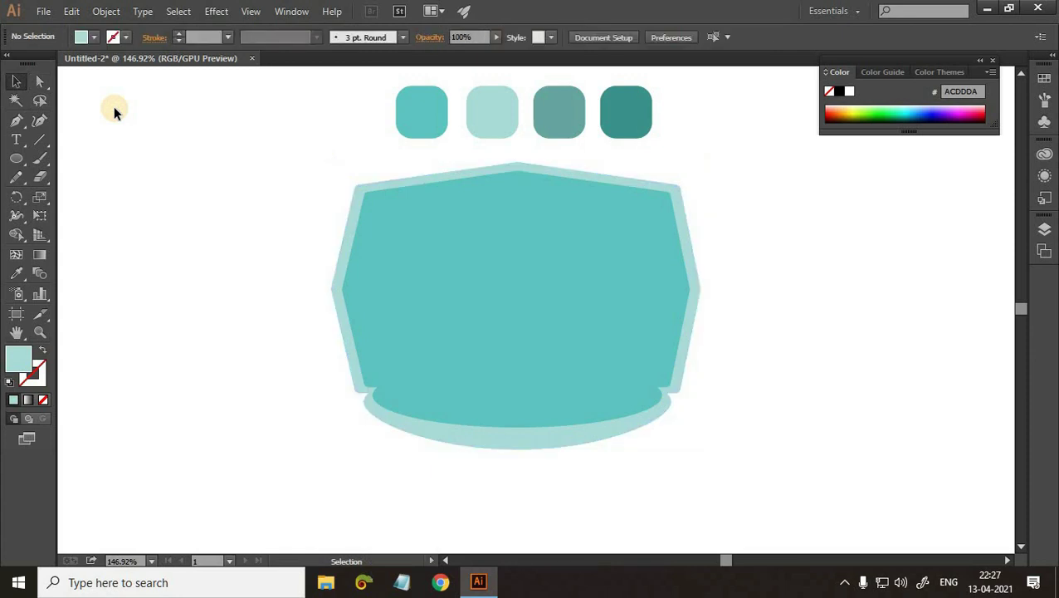
Draw a straight Pen line about 81 pt long inside the light border's upper-left edge, ending near the left corner.
left_click(15, 120)
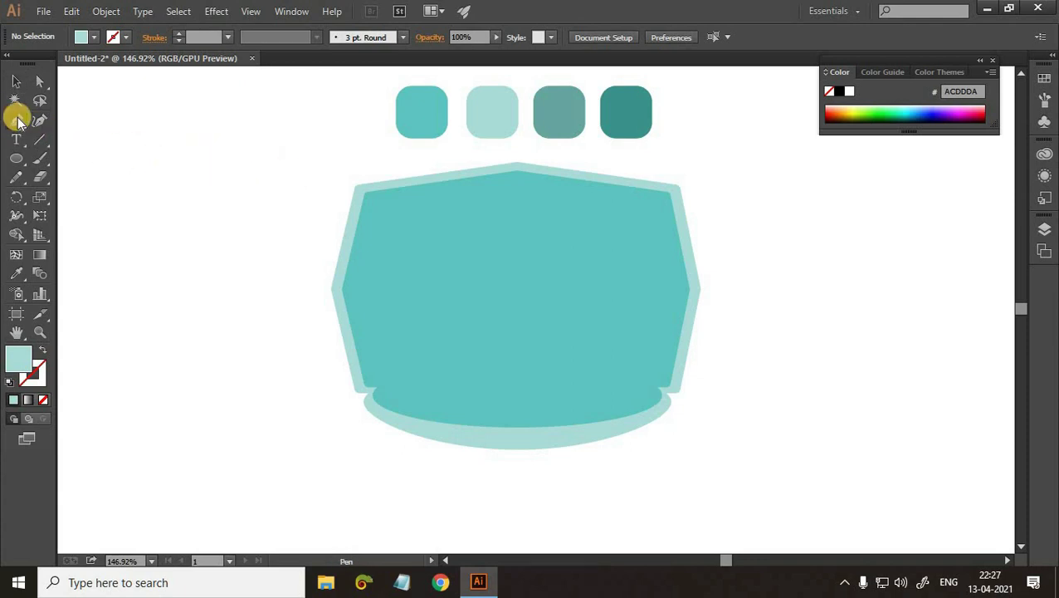
left_click(358, 194)
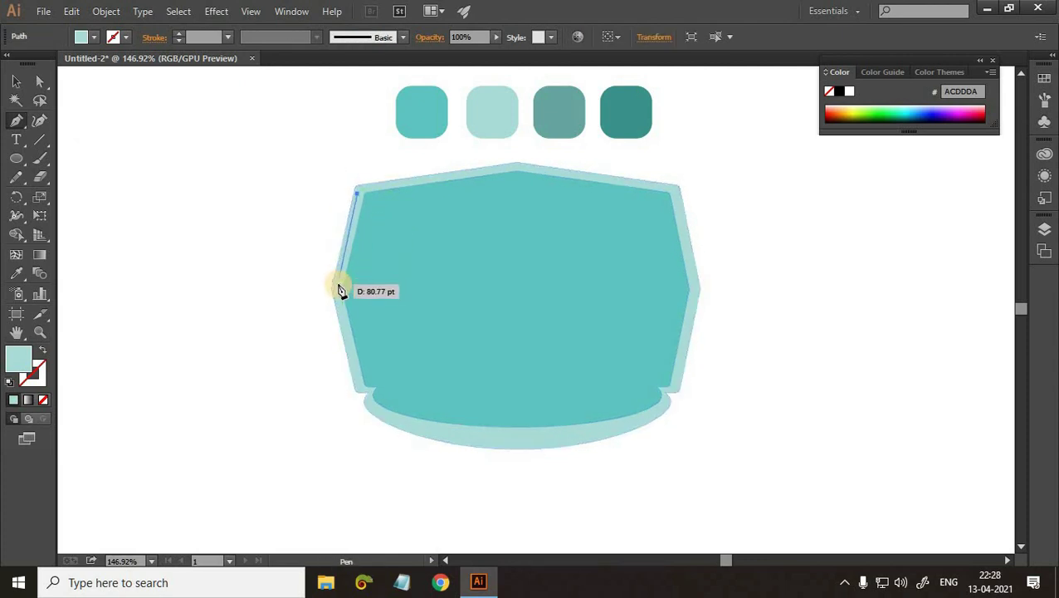
left_click(338, 284)
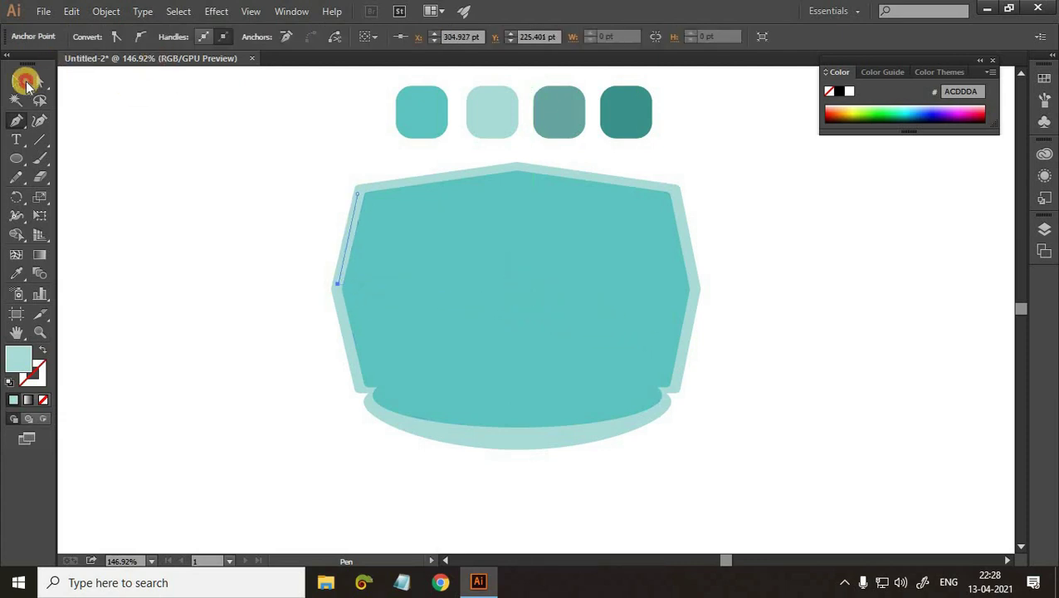
left_click(25, 82)
left_click(349, 239)
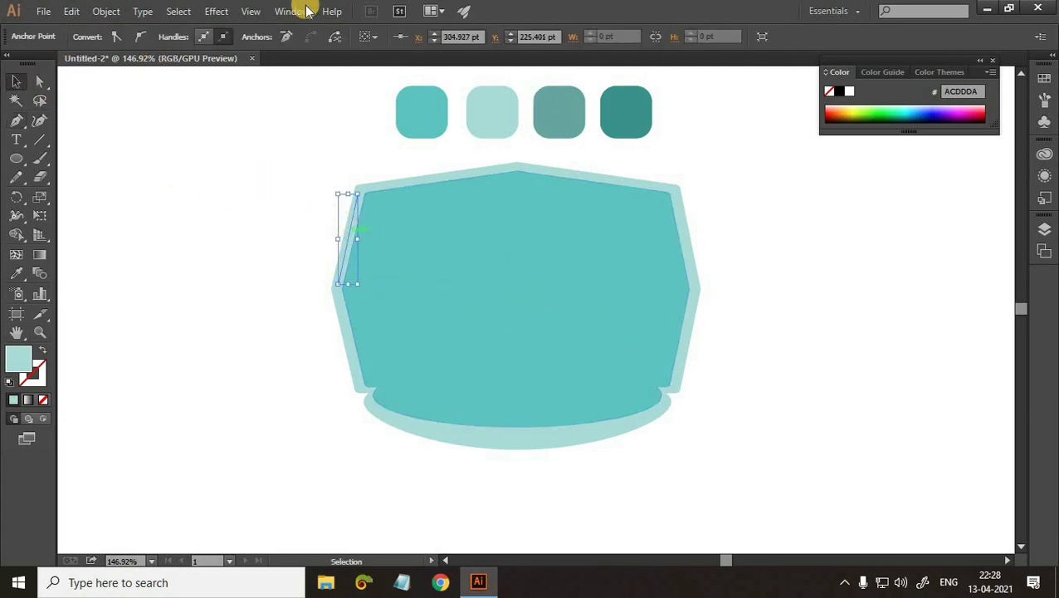
Show the stroke settings and swap the upper-left line's fill and stroke colors.
left_click(294, 12)
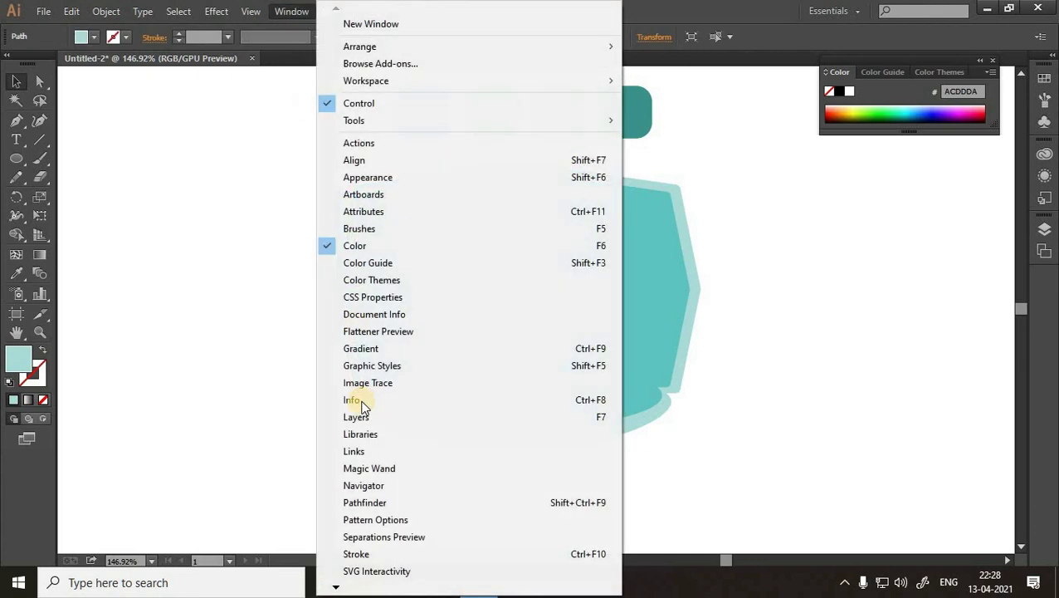
left_click(386, 554)
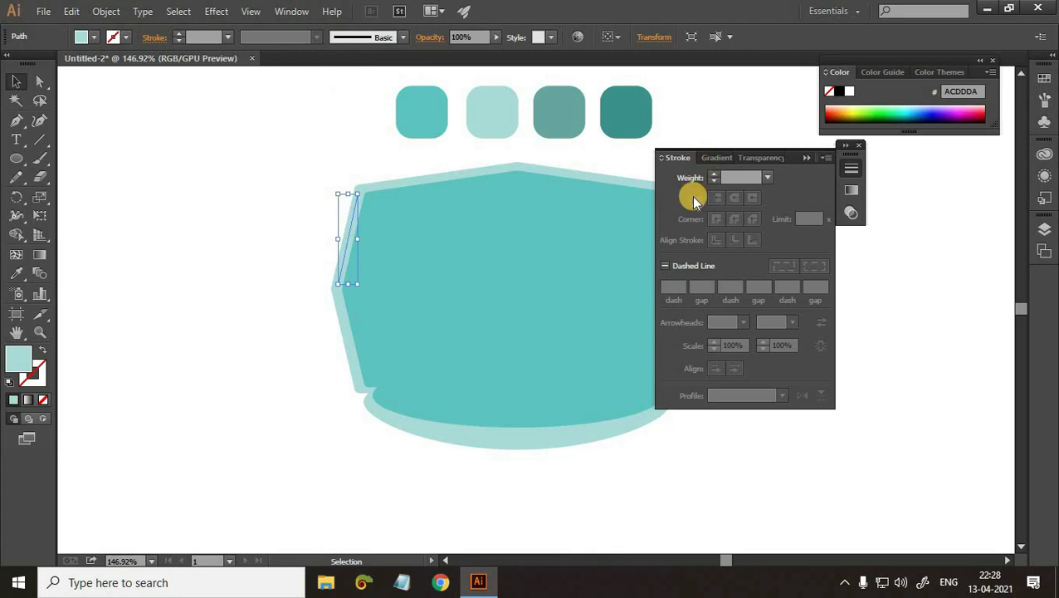
left_click(47, 357)
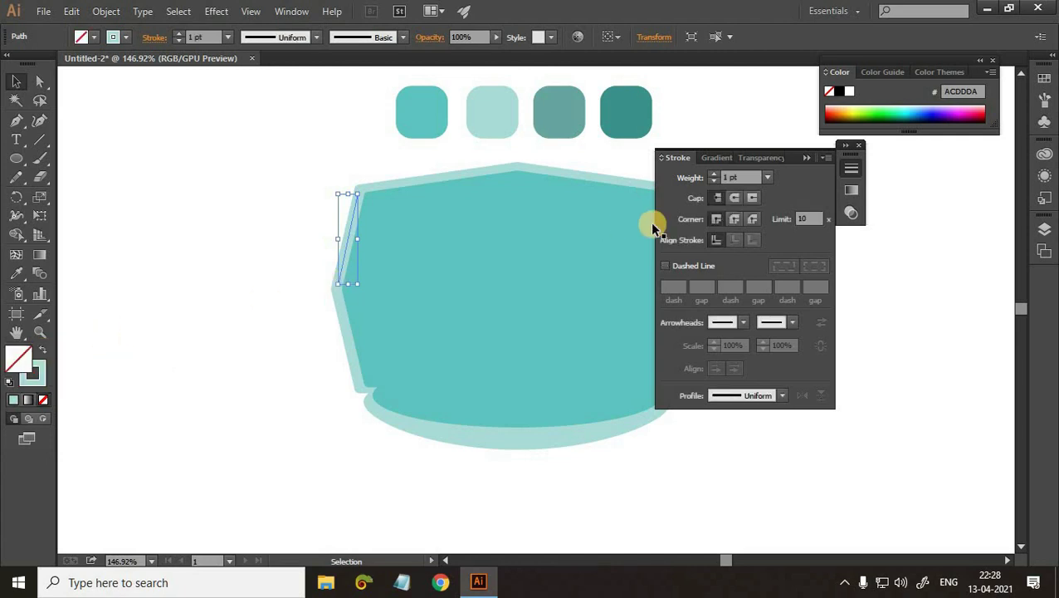
Make the upper-left line dashed with a 4 pt dash and 3 pt gap, and set its weight to 2 pt.
left_click(665, 266)
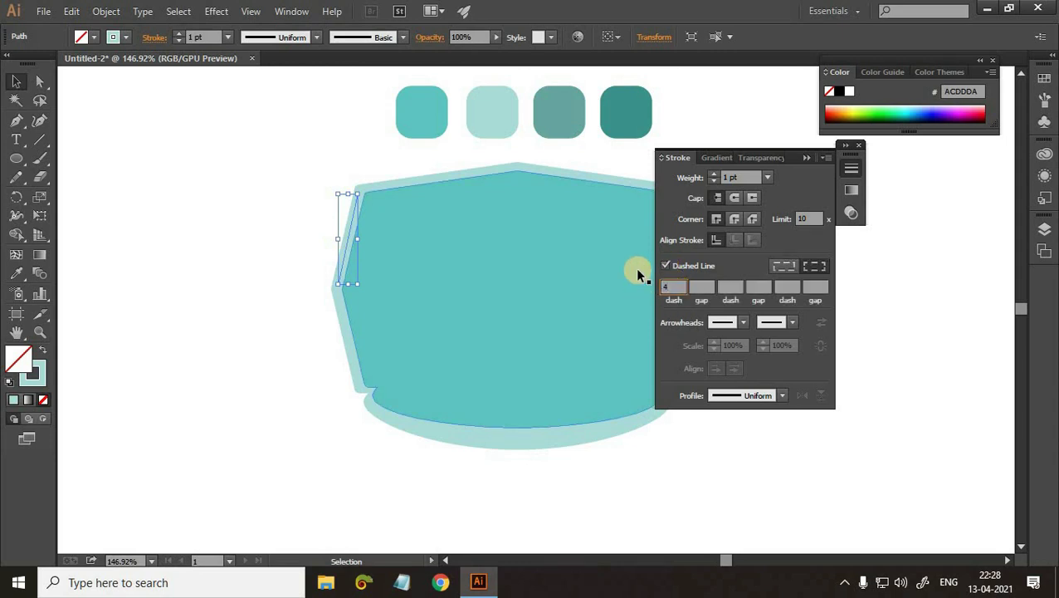
key("Return")
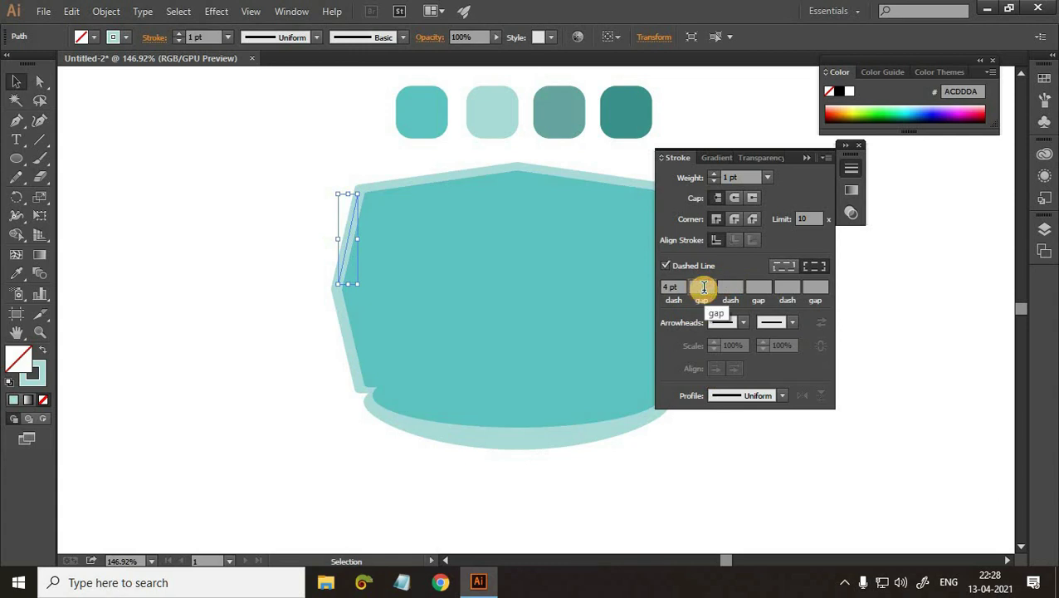
type("3")
key("Return")
scroll(604, 164, "up", 1)
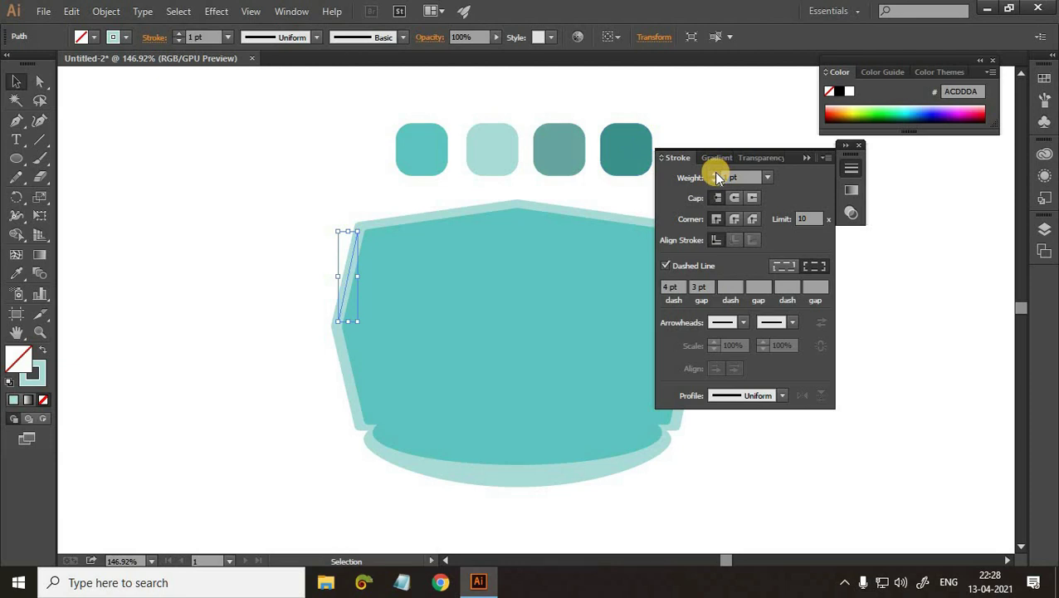
left_click(714, 172)
left_click(115, 104)
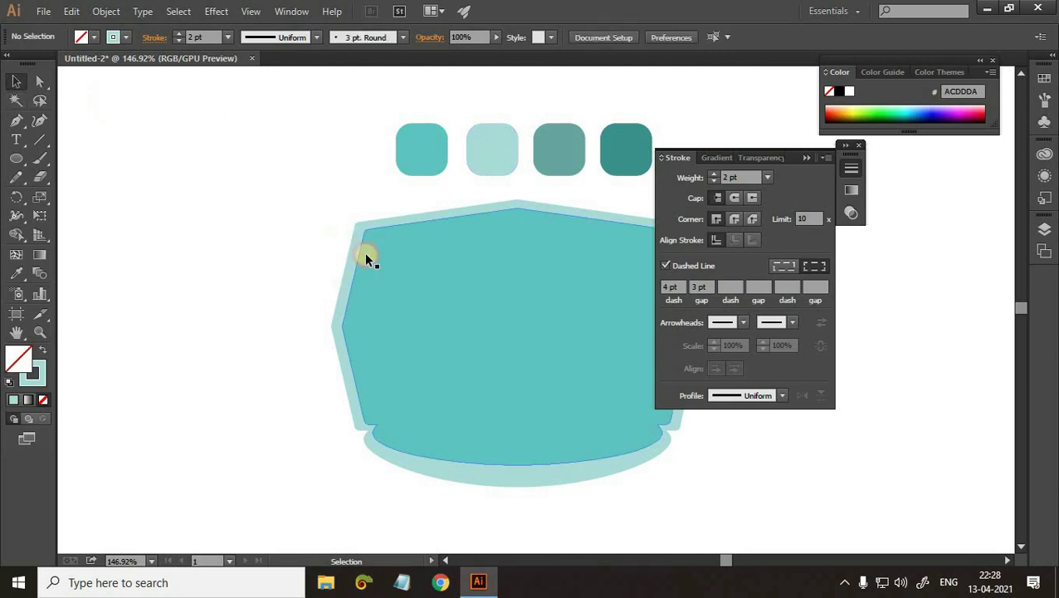
Apply the first teal swatch's appearance to the upper-left border line with the Eyedropper.
left_click(353, 255)
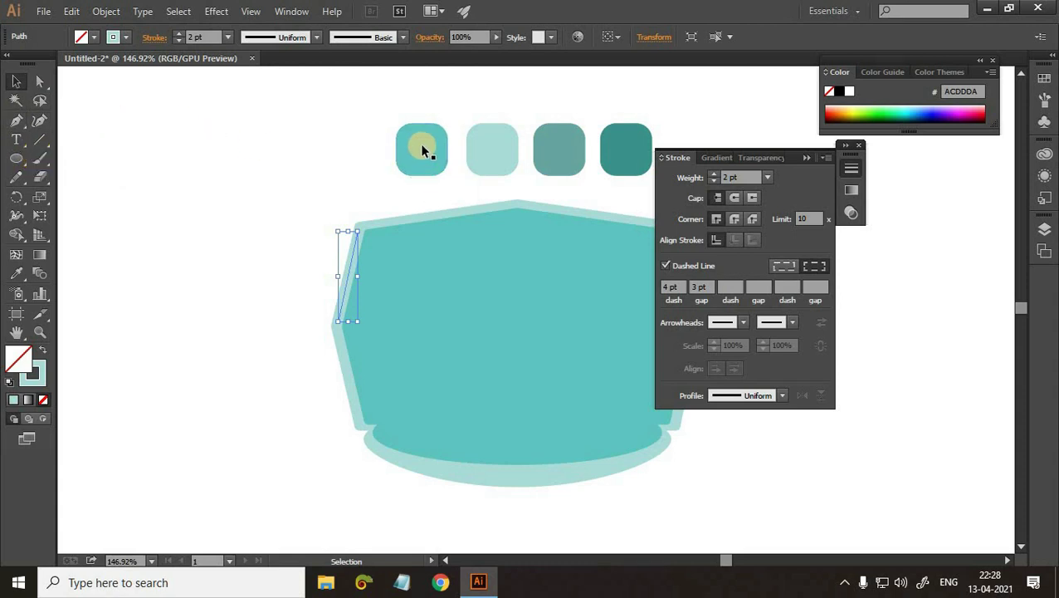
left_click(442, 141)
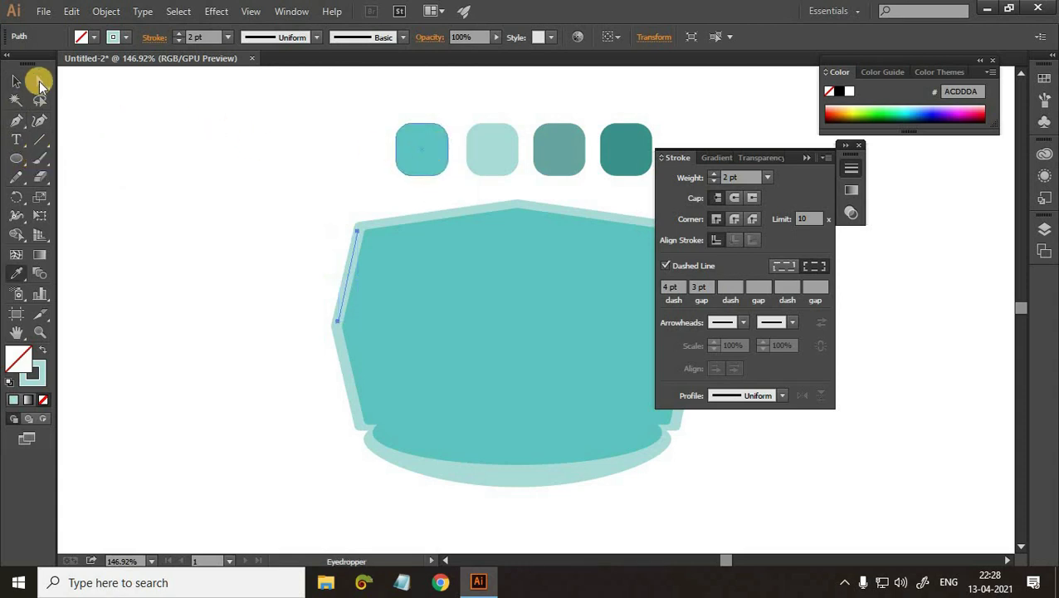
left_click(18, 82)
left_click(153, 133)
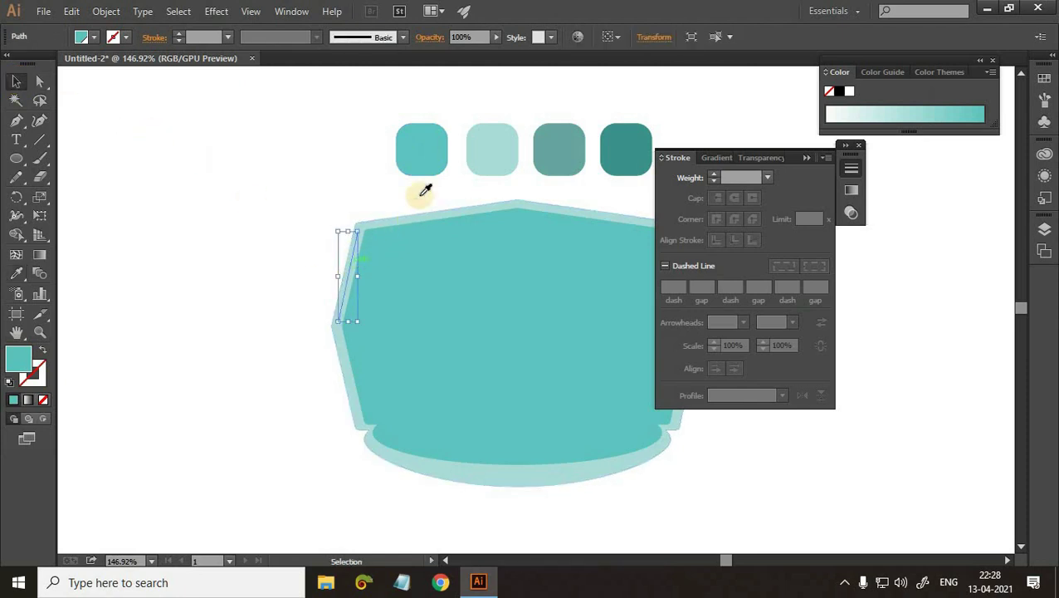
left_click(418, 154)
left_click(18, 85)
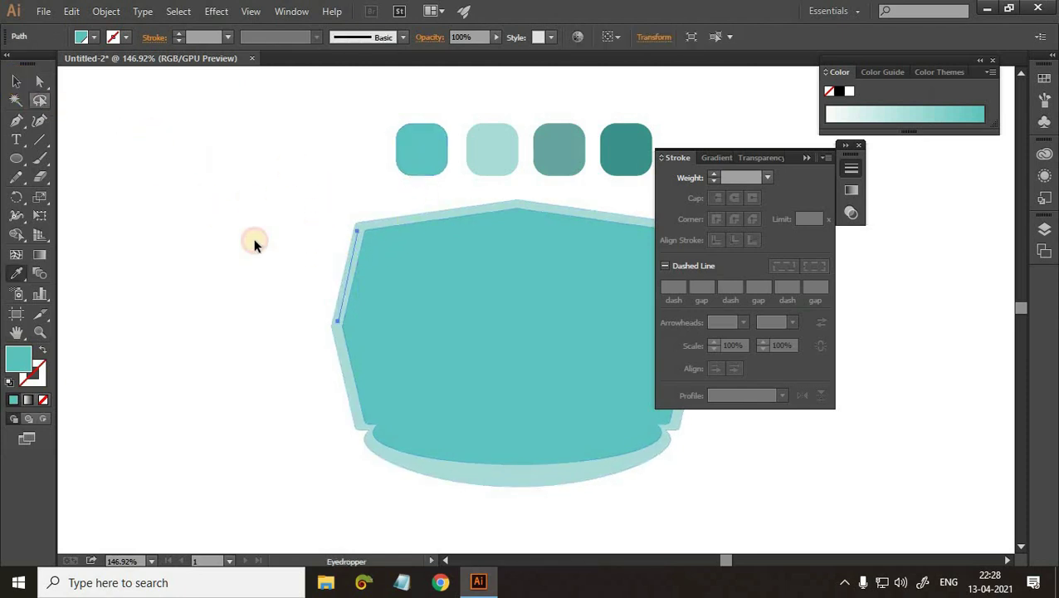
key("i")
left_click(418, 152)
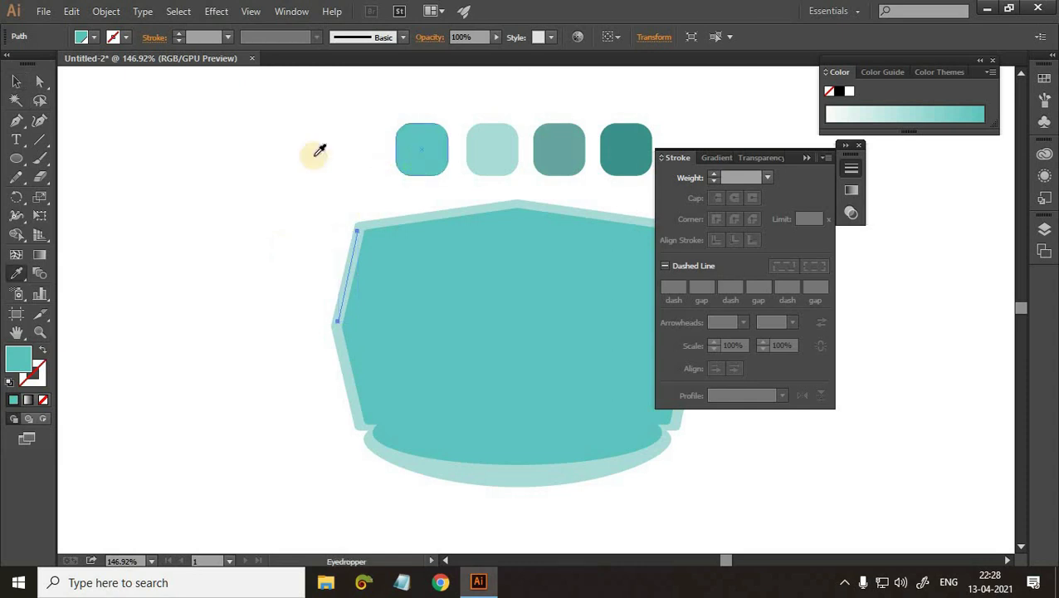
left_click(15, 83)
left_click(288, 229)
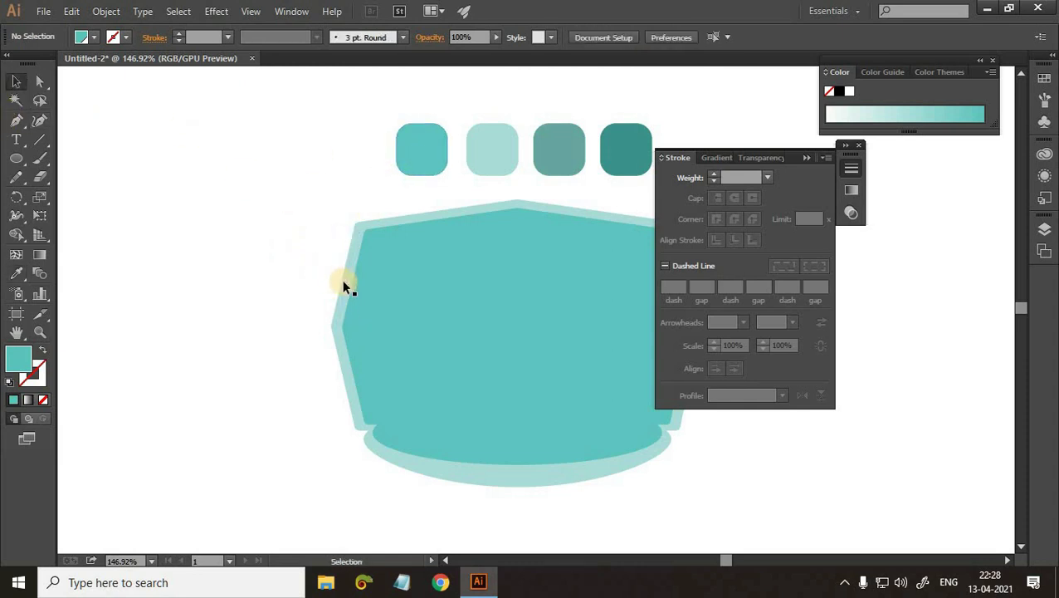
Resample the first teal swatch onto the upper-left line and copy its fill color to the stroke.
left_click(338, 291)
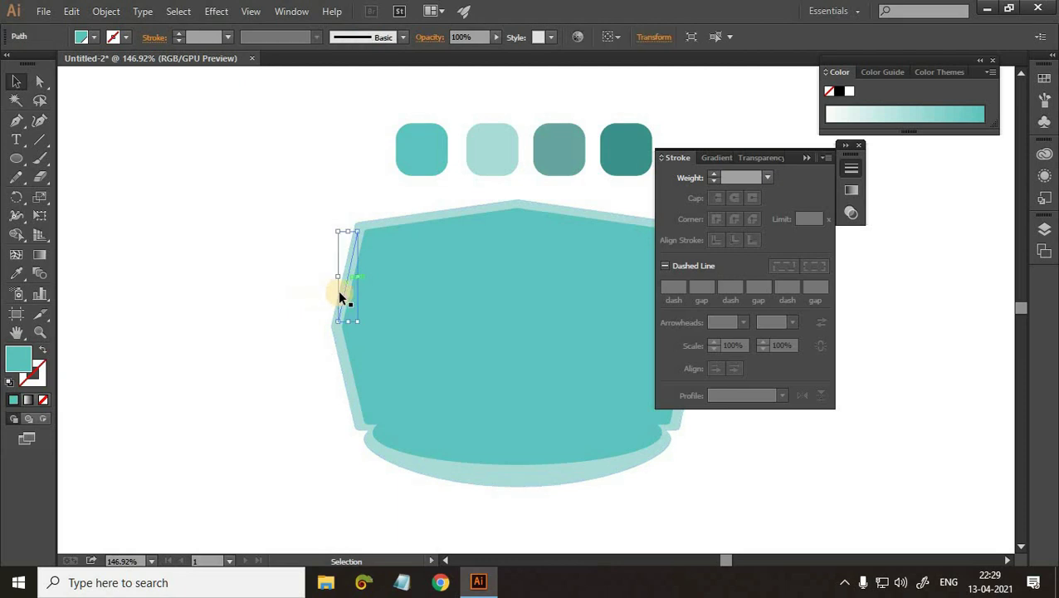
key("i")
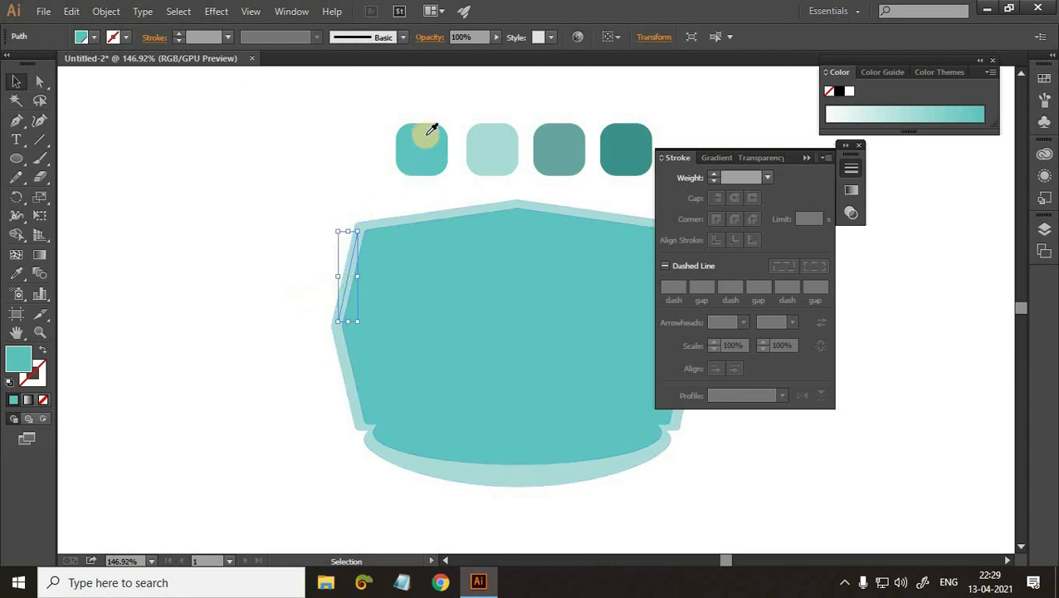
left_click(432, 130)
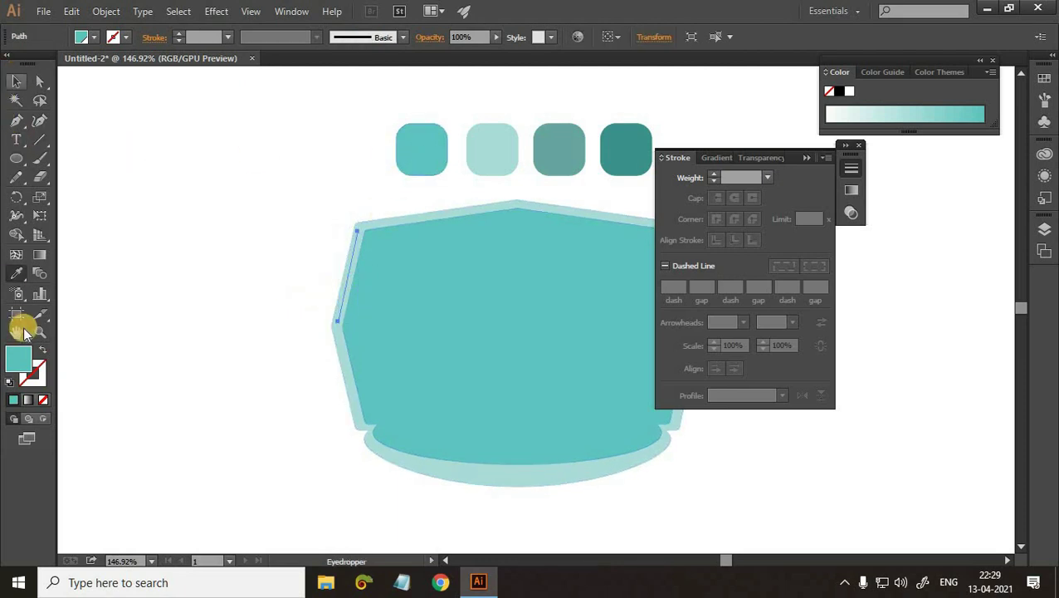
left_click_drag(20, 360, 35, 388)
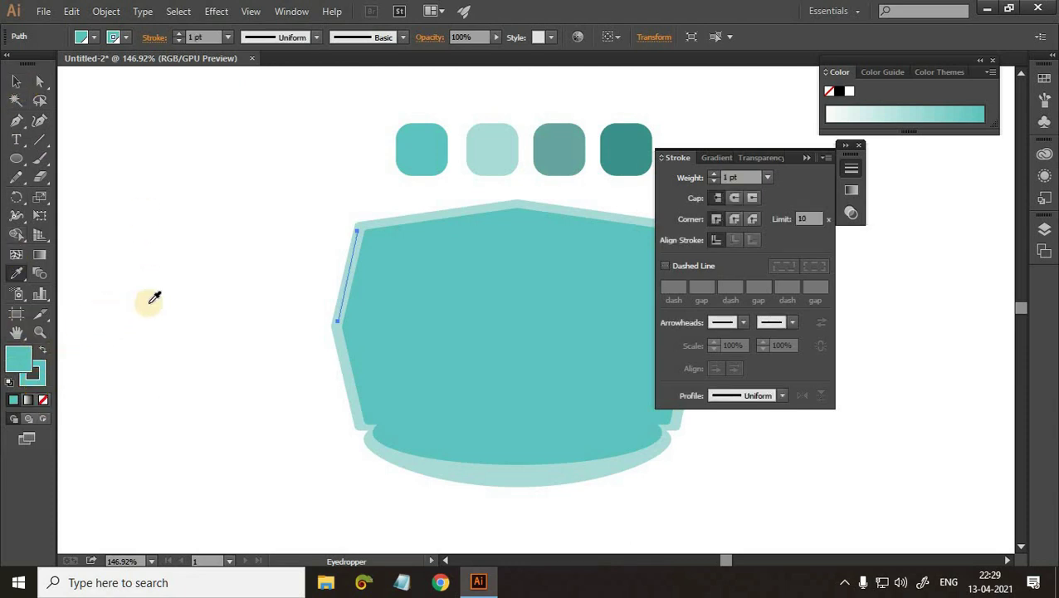
key("v")
left_click(298, 260)
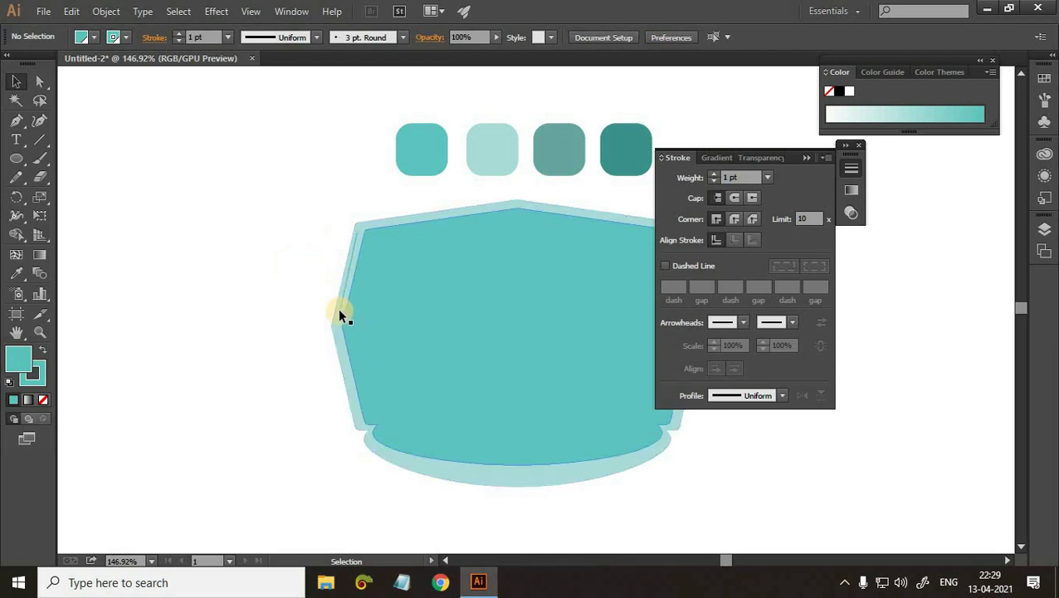
Turn the upper-left line's teal stroke into a dashed line with a 4 pt dash and 3 pt gap.
left_click(339, 308)
left_click(667, 266)
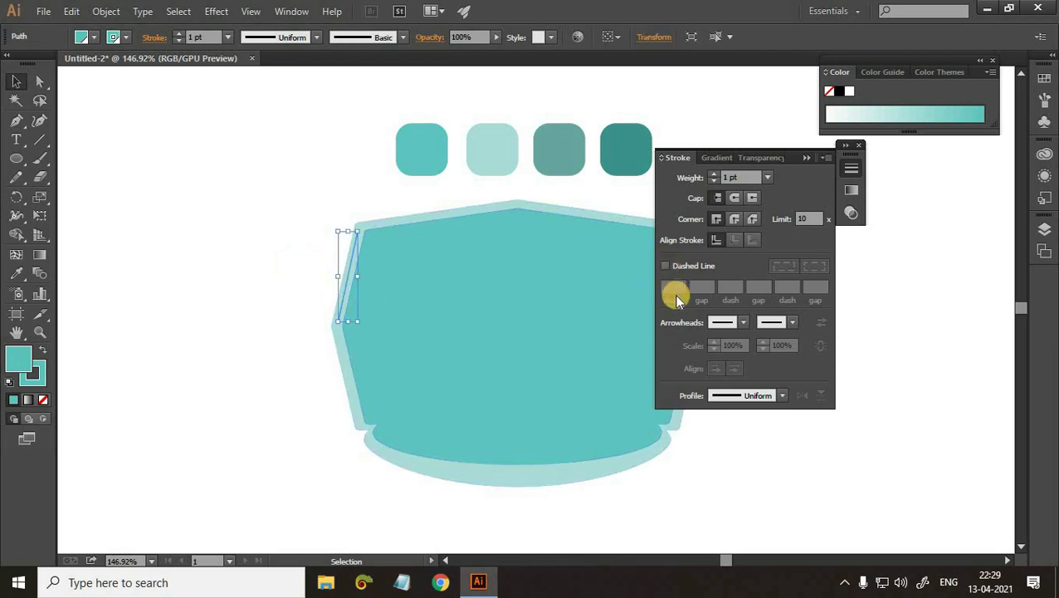
left_click(294, 240)
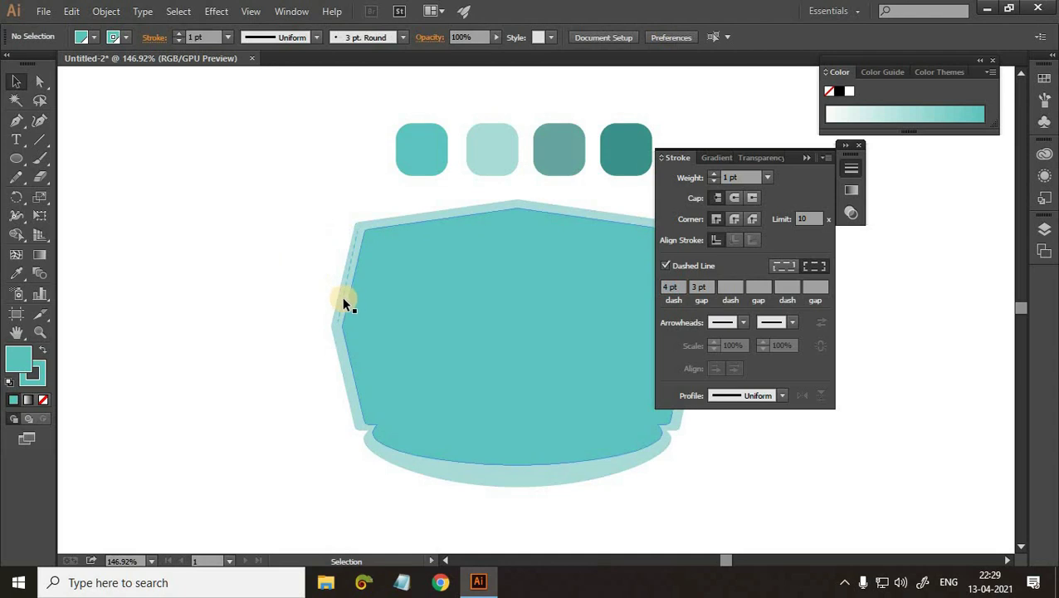
Draw a second dashed Pen line inside the light border from the left corner down to the lower-left corner.
key("p")
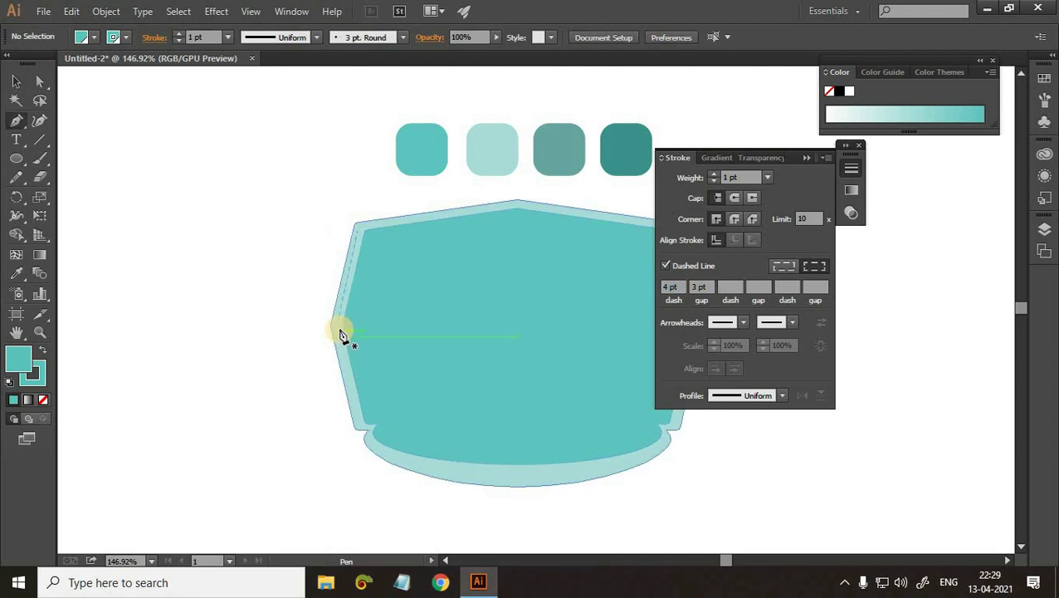
left_click(337, 329)
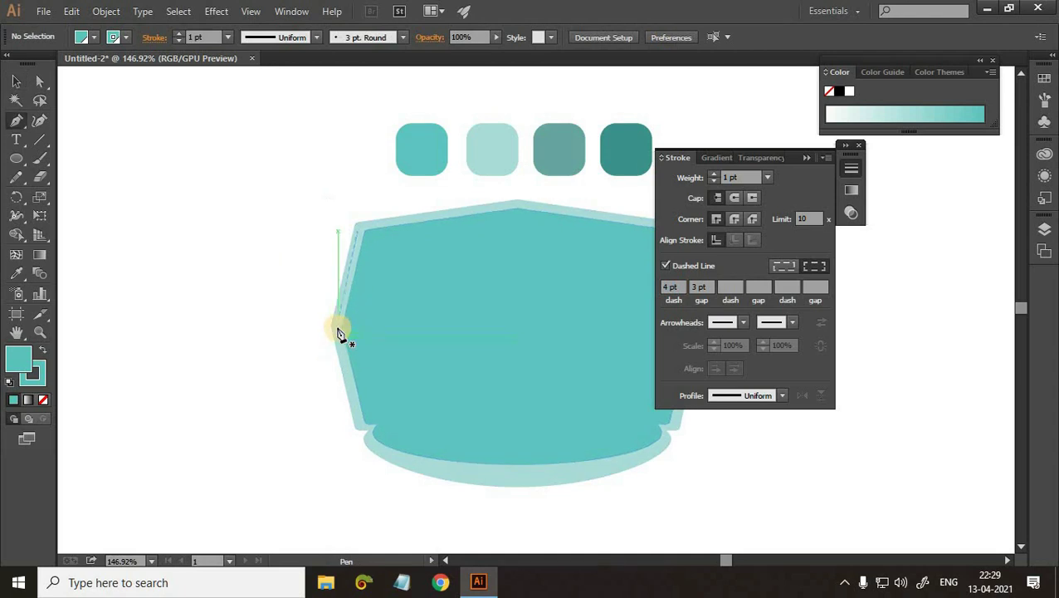
left_click(362, 424)
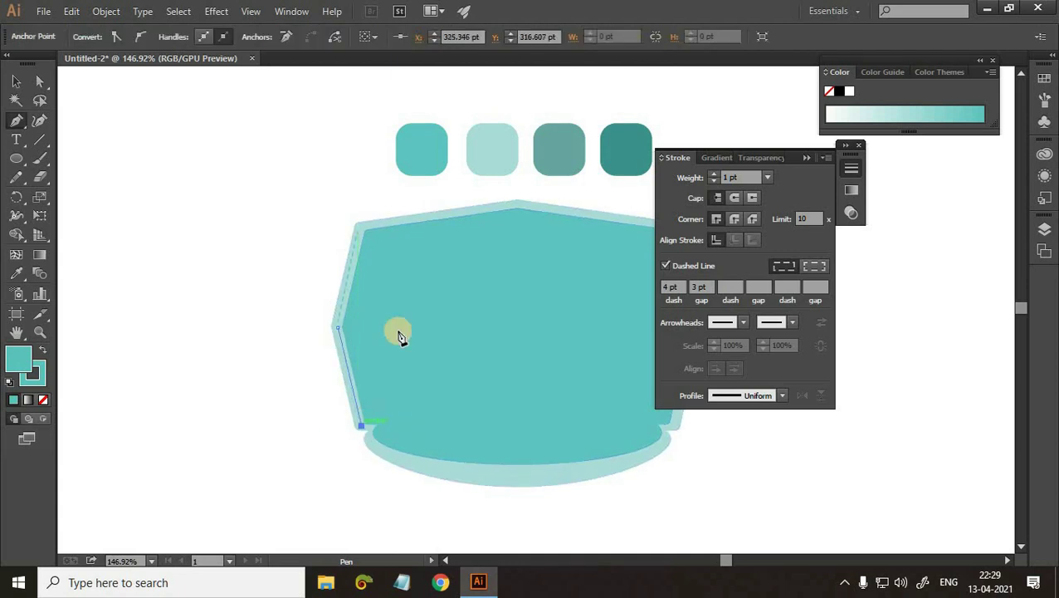
key("Escape")
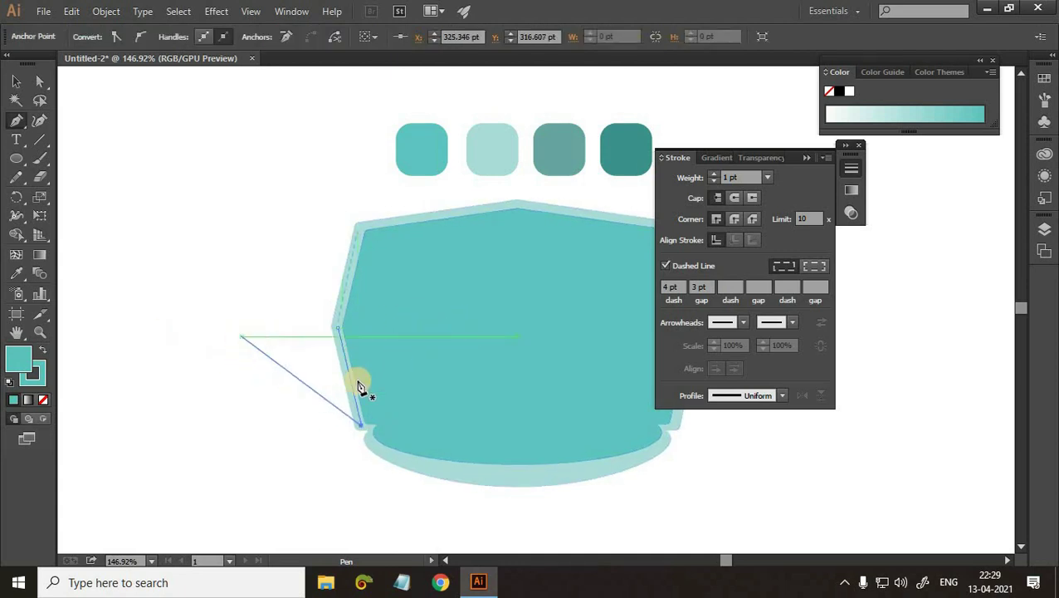
Set the lower-left dashed line's stroke weight to 2 pt.
key("v")
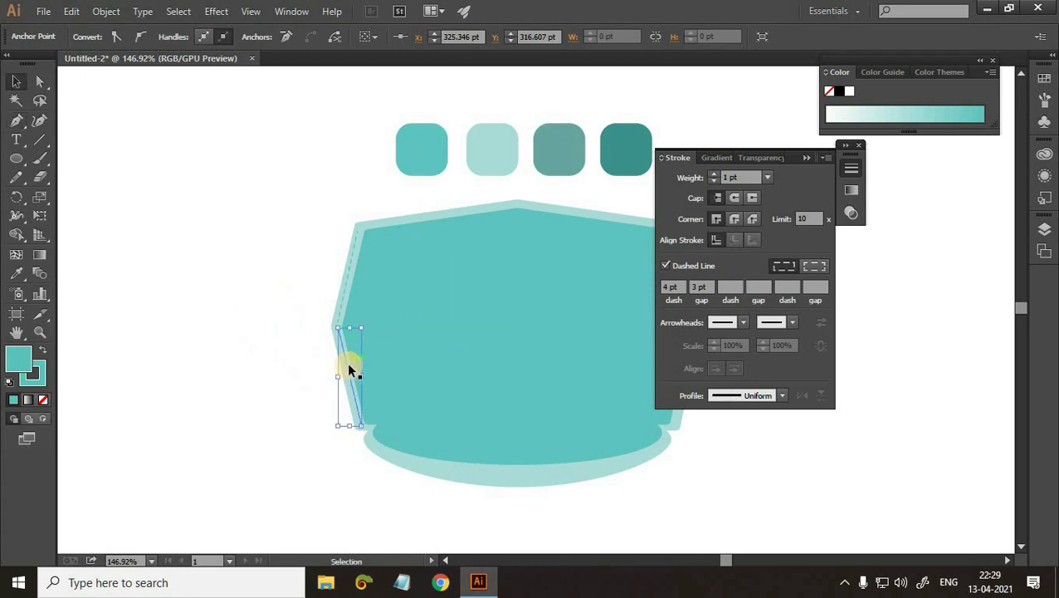
left_click(348, 362)
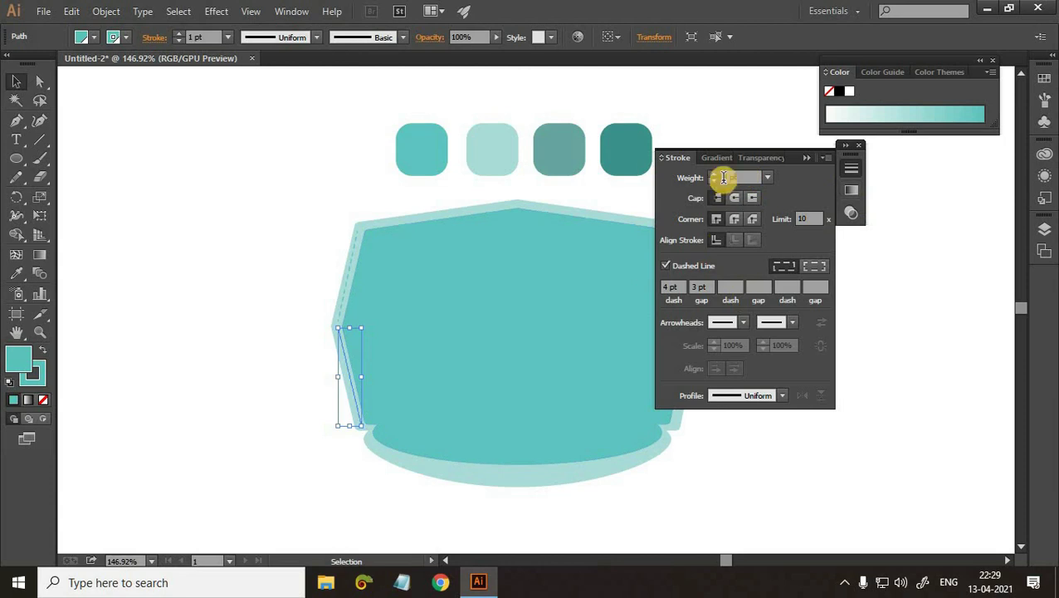
left_click(282, 267)
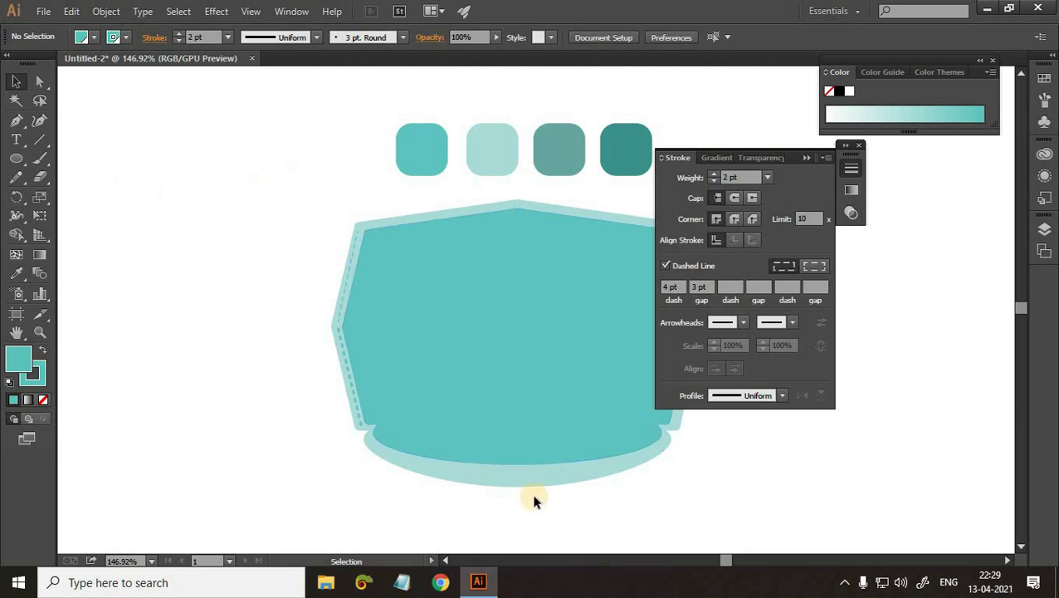
Draw a curved dashed Pen line along the light band beneath the body and remove its fill.
left_click(16, 120)
left_click_drag(262, 371, 155, 309)
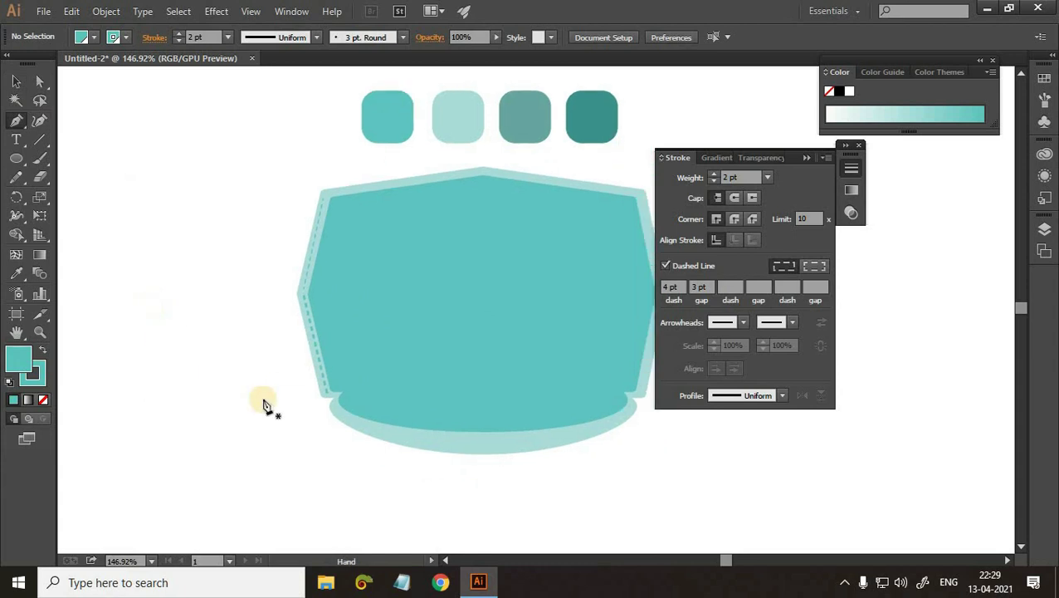
left_click(242, 368)
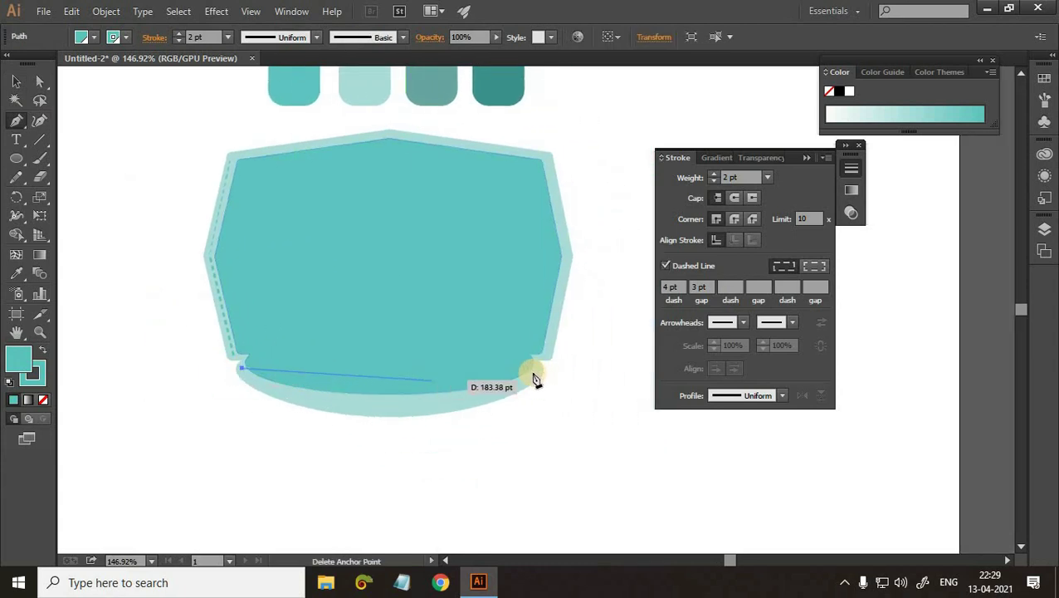
left_click_drag(535, 373, 704, 293)
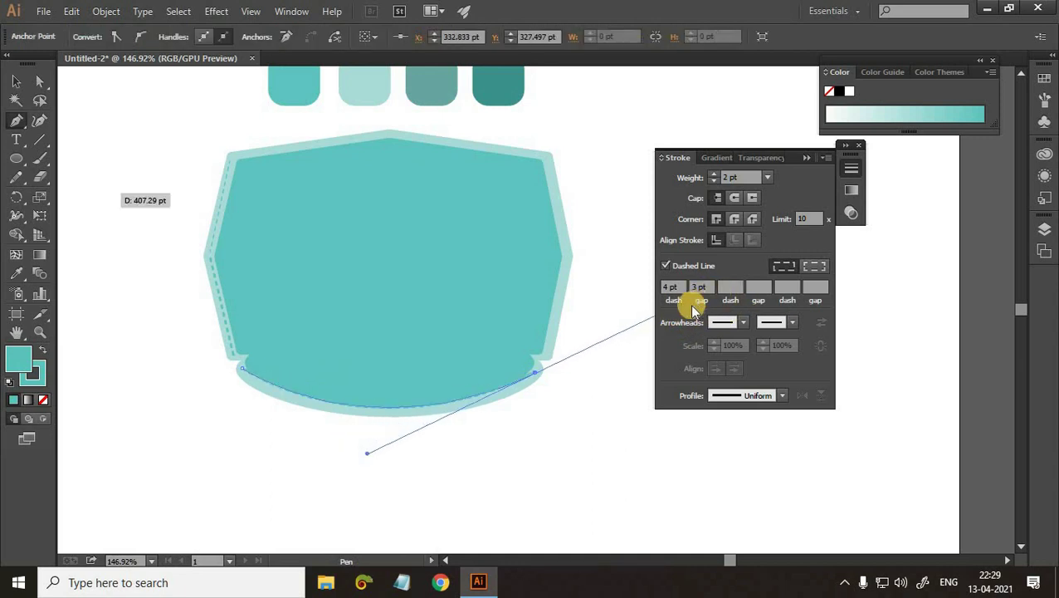
left_click(44, 396)
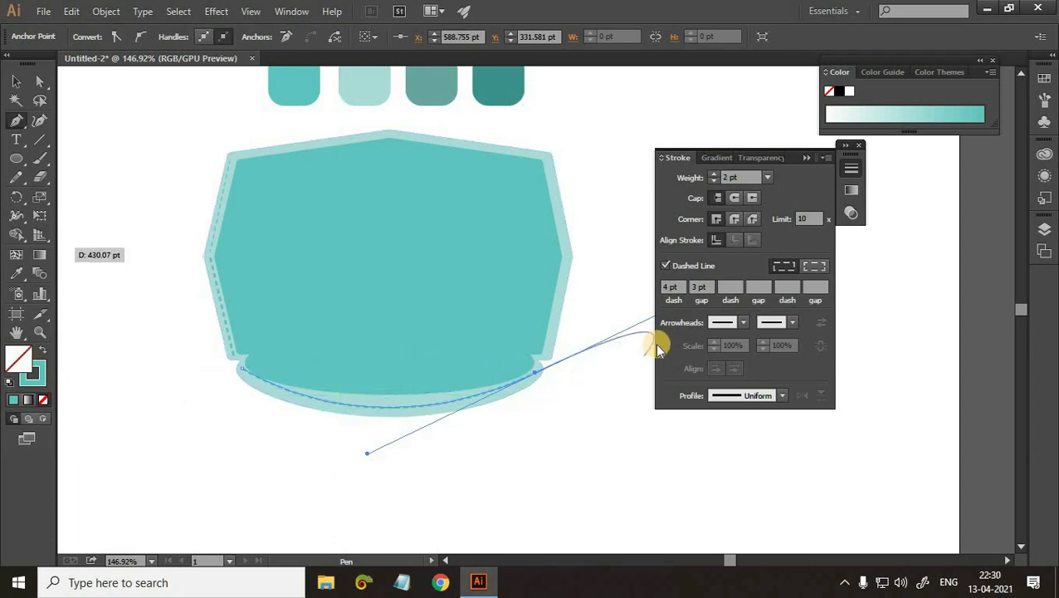
key("Escape")
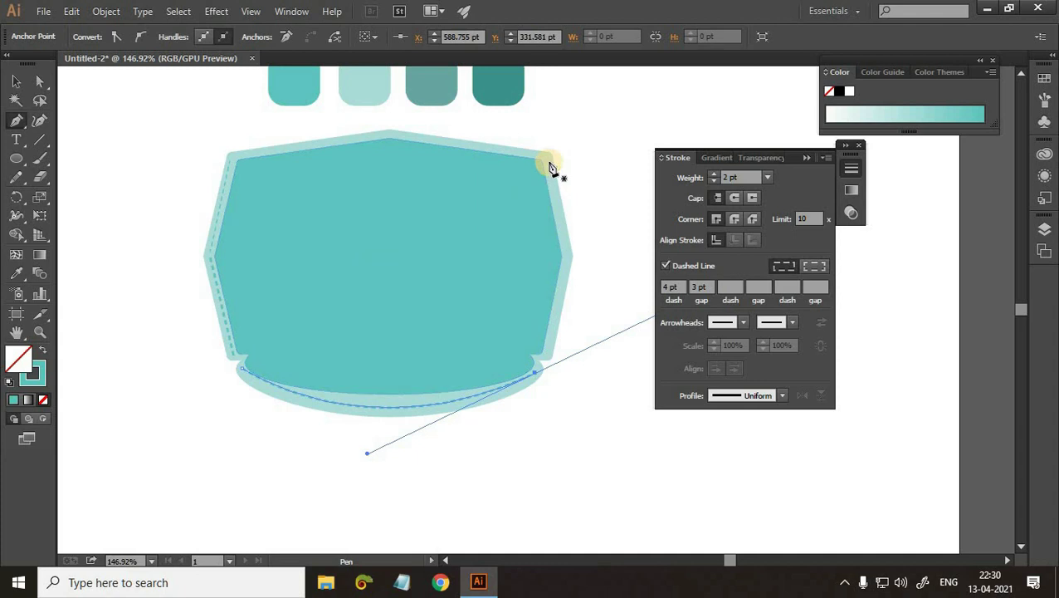
Draw two dashed Pen lines inside the right border, from the upper-right corner to the right corner and down to the lower-right corner.
left_click(546, 162)
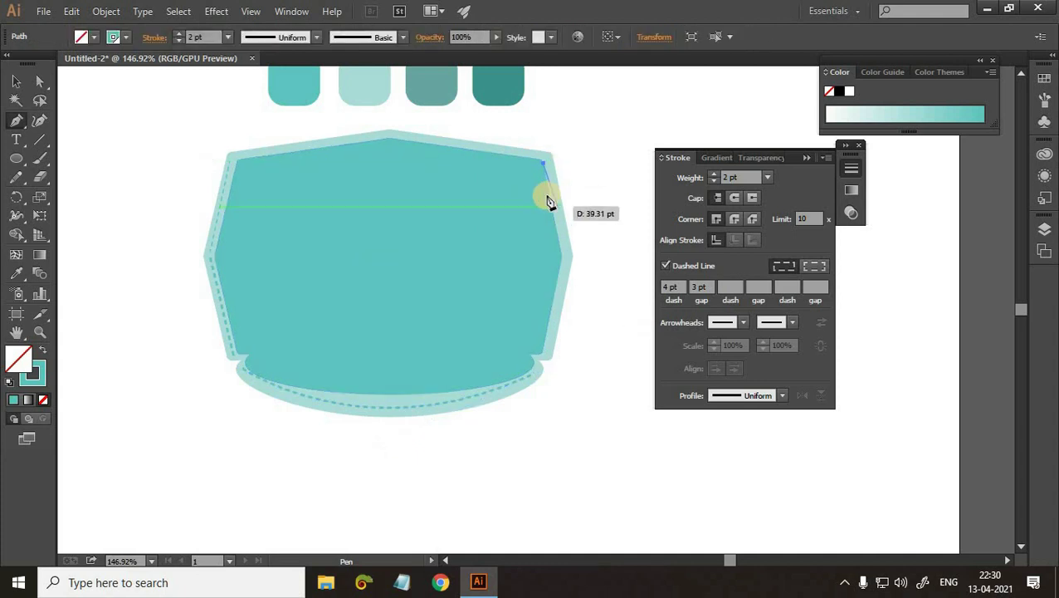
key("ctrl+z")
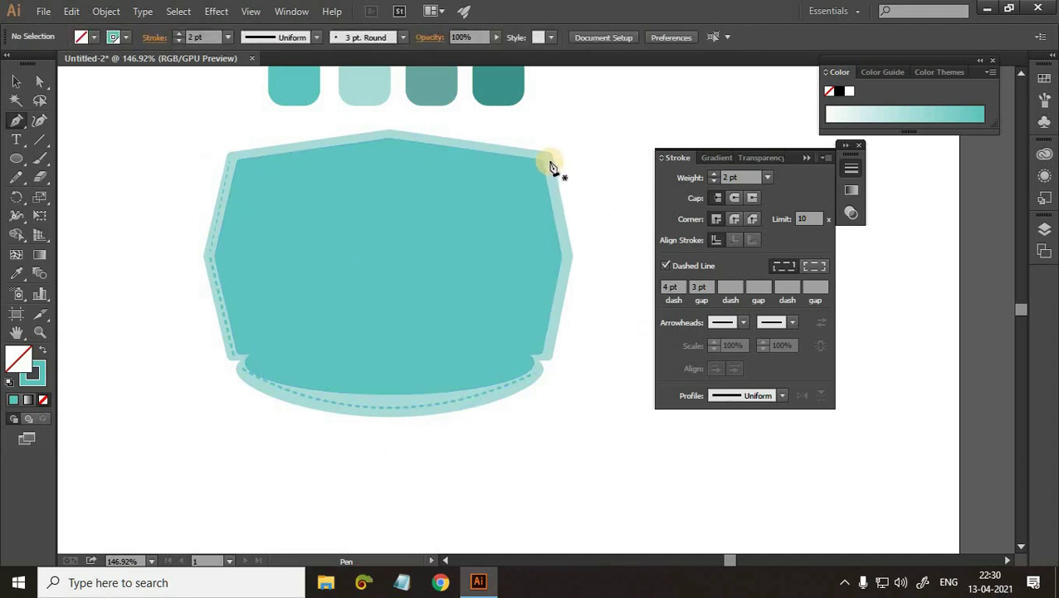
key("ctrl+shift+z")
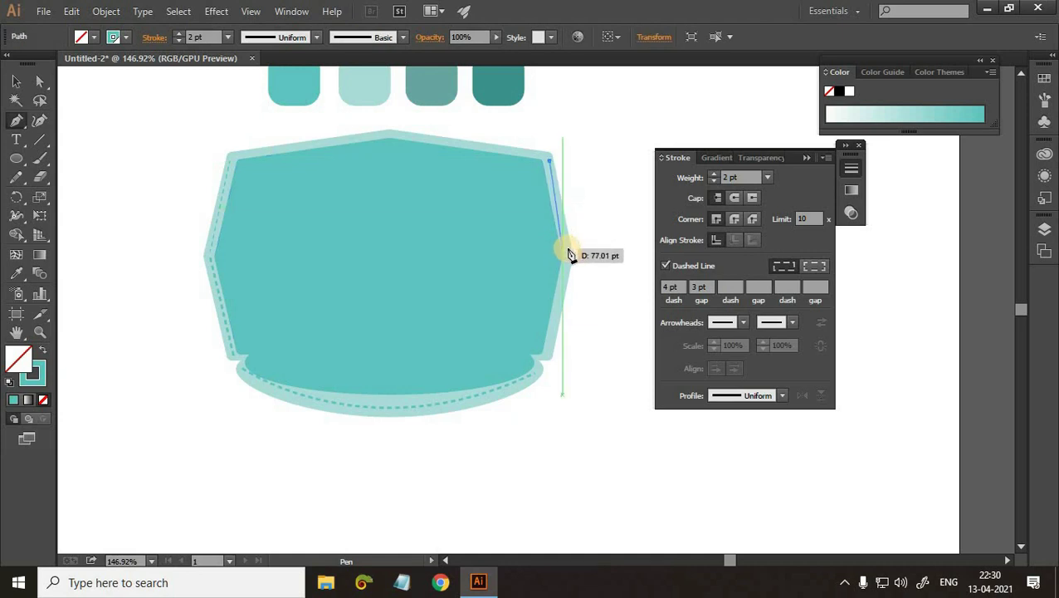
left_click(565, 253)
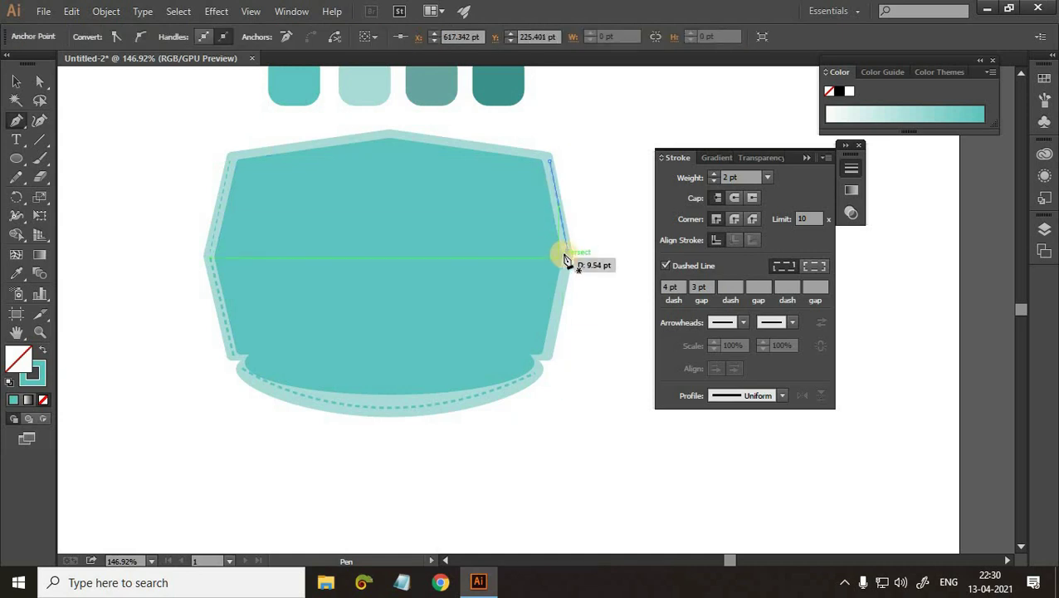
left_click(549, 350)
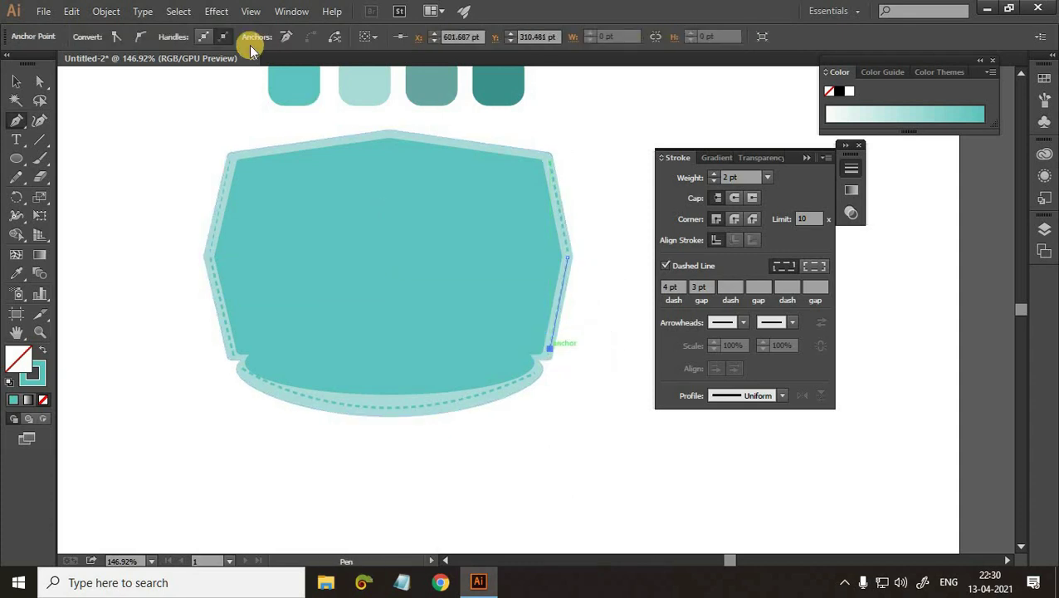
Draw a dashed Pen line inside the top border from the upper-left corner to just short of the center peak.
left_click(240, 153)
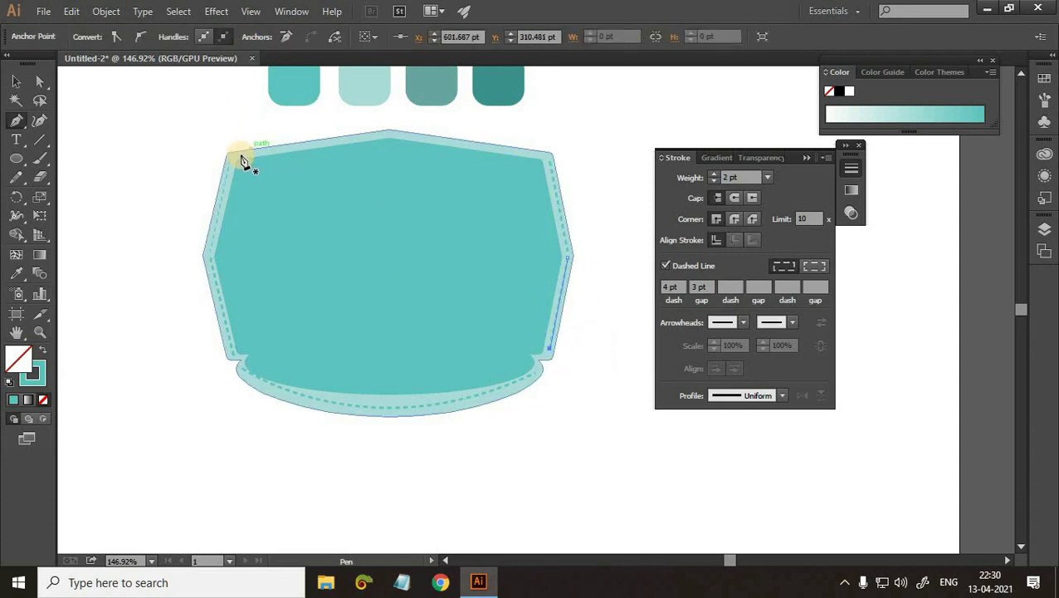
left_click(375, 137)
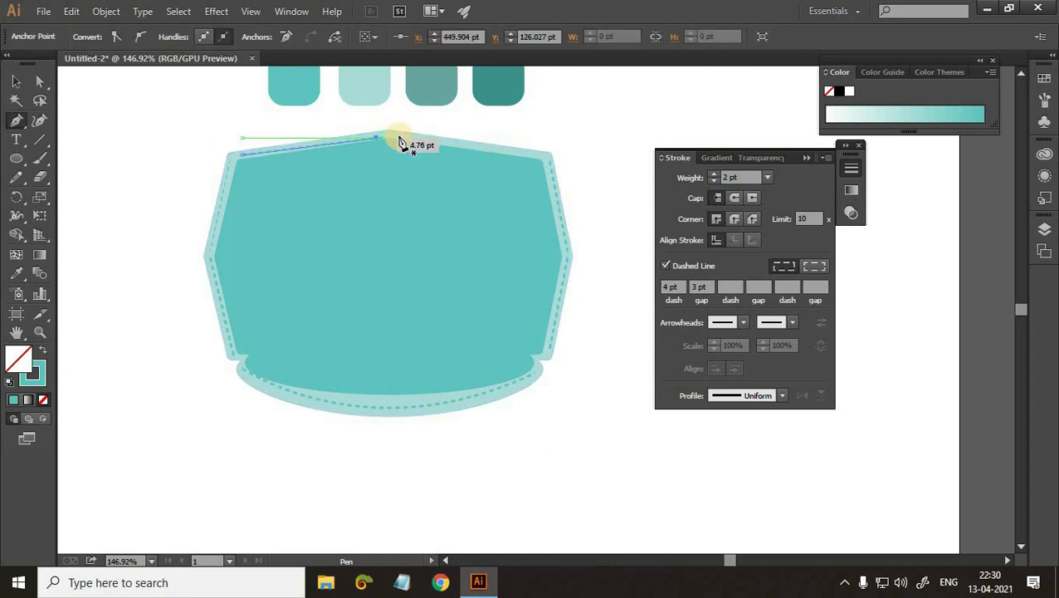
key("ctrl+z")
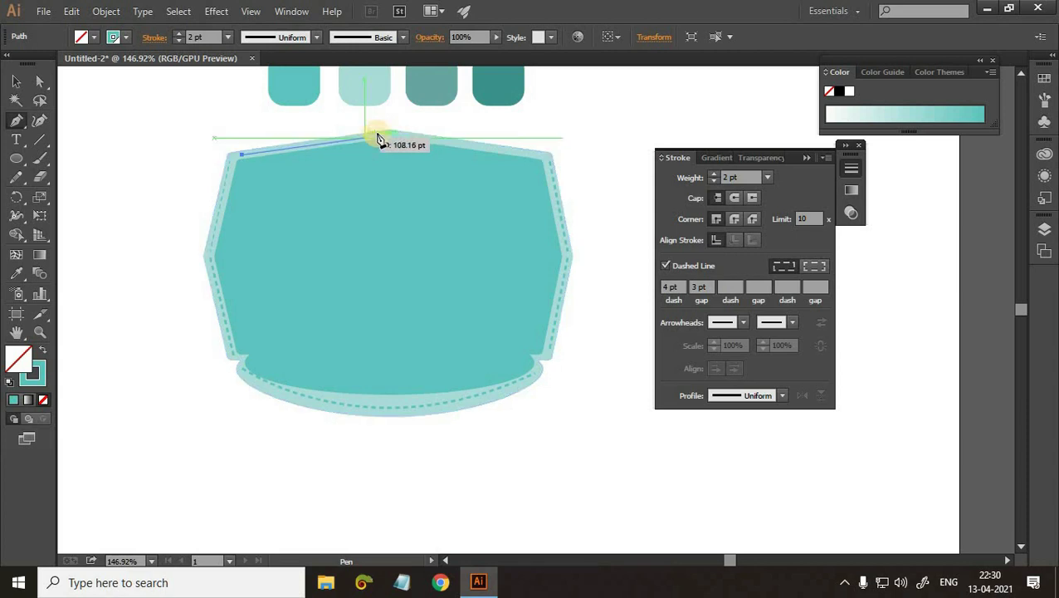
left_click(364, 137)
key("Escape")
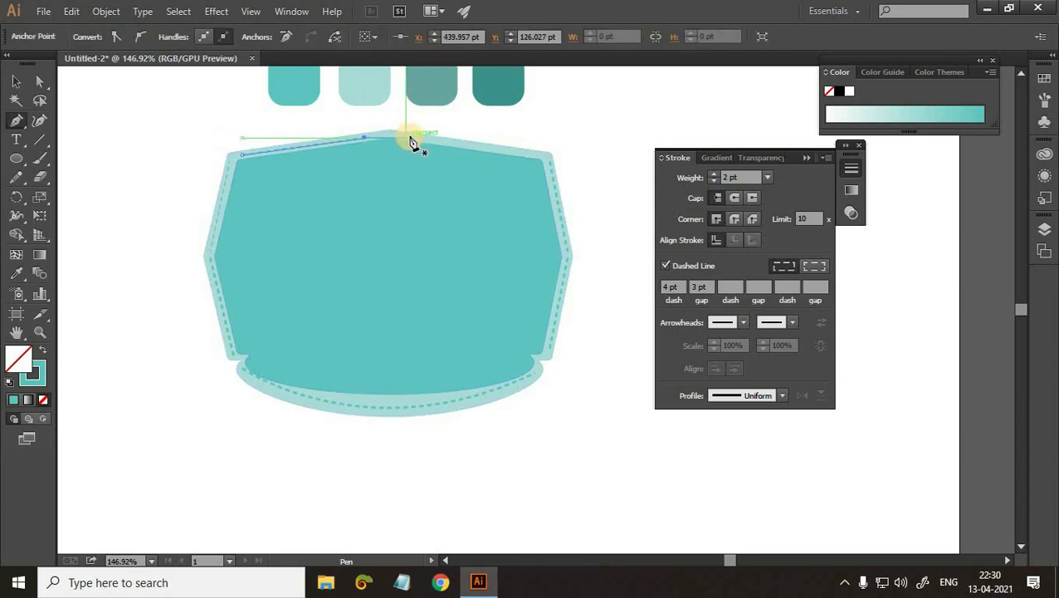
Draw a matching dashed Pen line inside the top border from right of the center peak toward the upper-right corner, and deselect it.
left_click(406, 138)
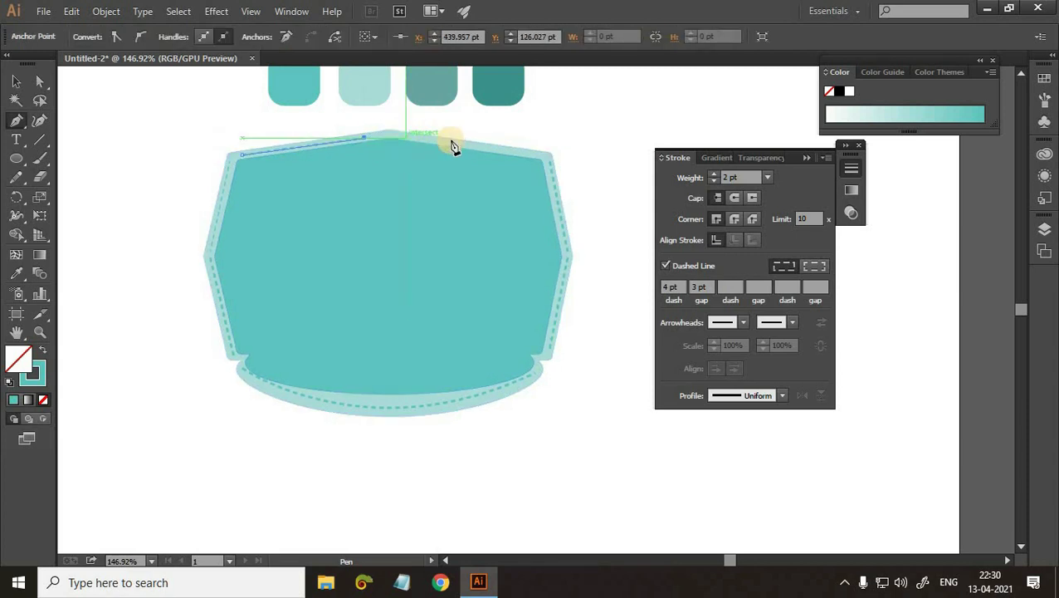
left_click(525, 155)
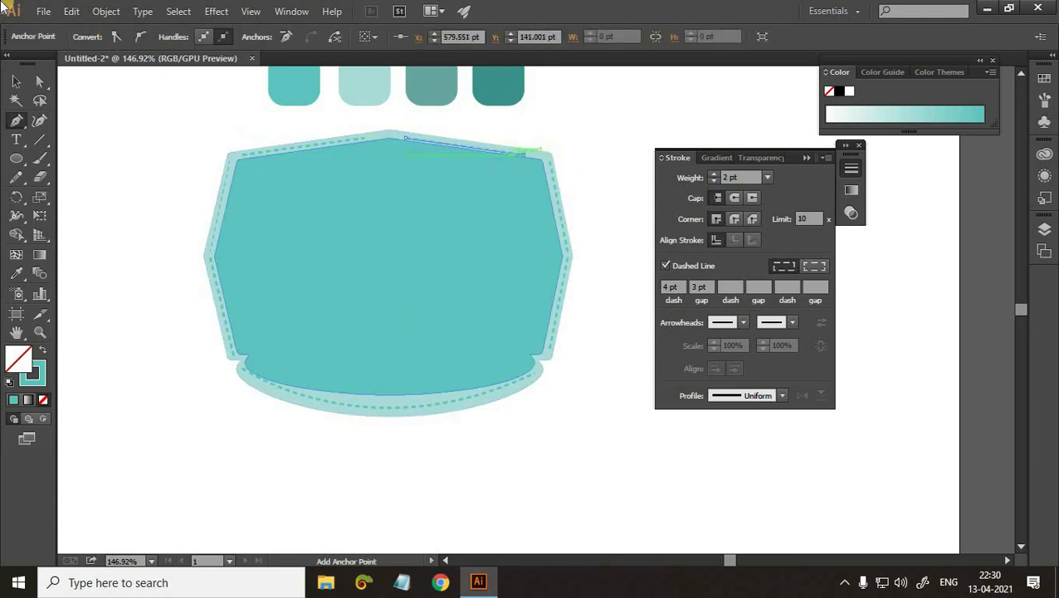
left_click(22, 84)
left_click(178, 134)
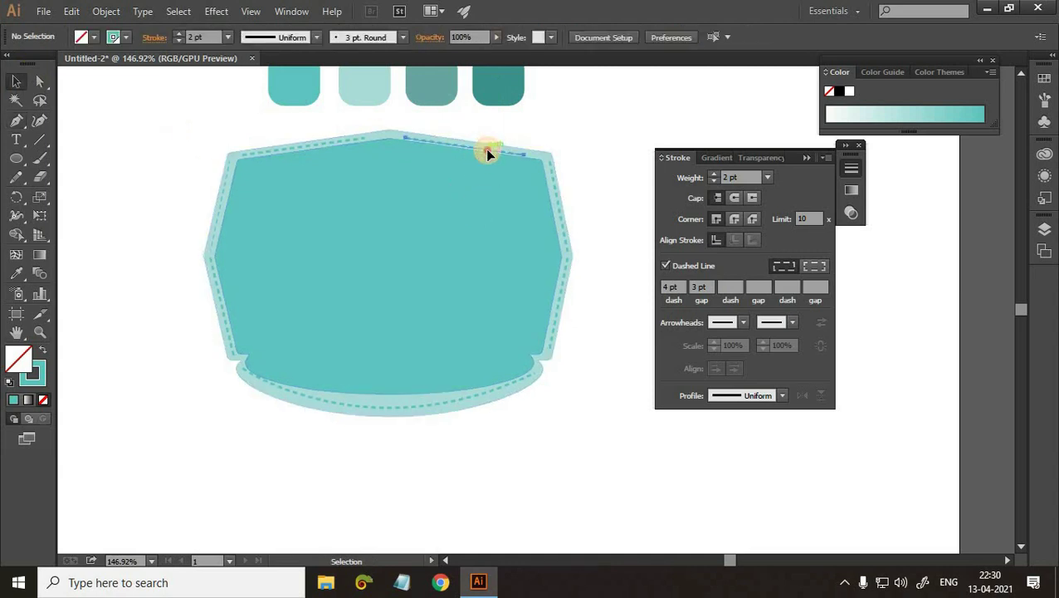
Extend the upper-right dashed line toward the border's upper-right corner and nudge it up so it sits within the light border.
left_click_drag(485, 148, 539, 158)
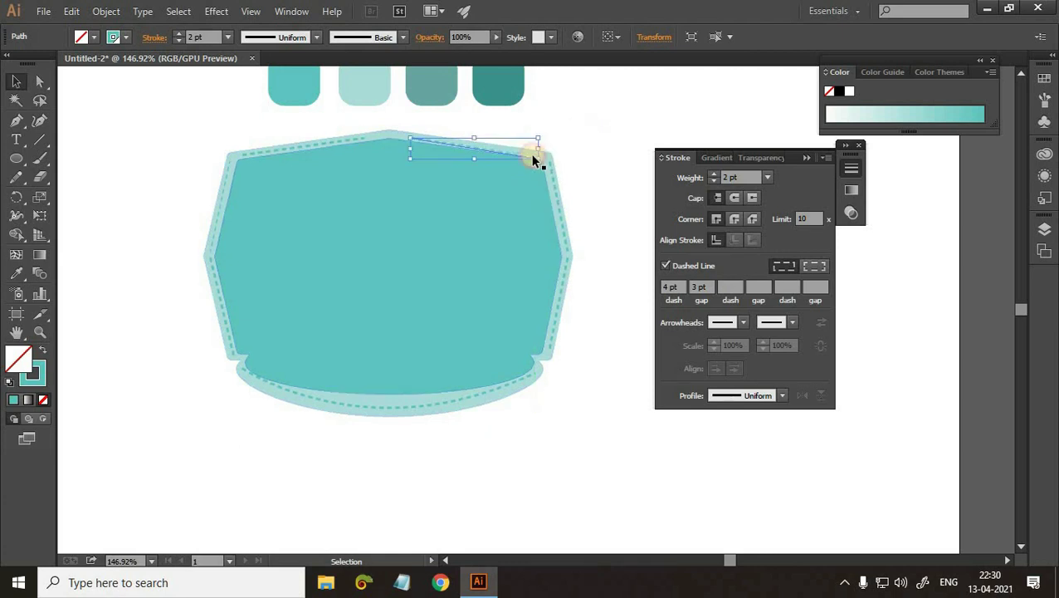
left_click(540, 131)
left_click(512, 153)
key("Up")
key("Up")
key("Up")
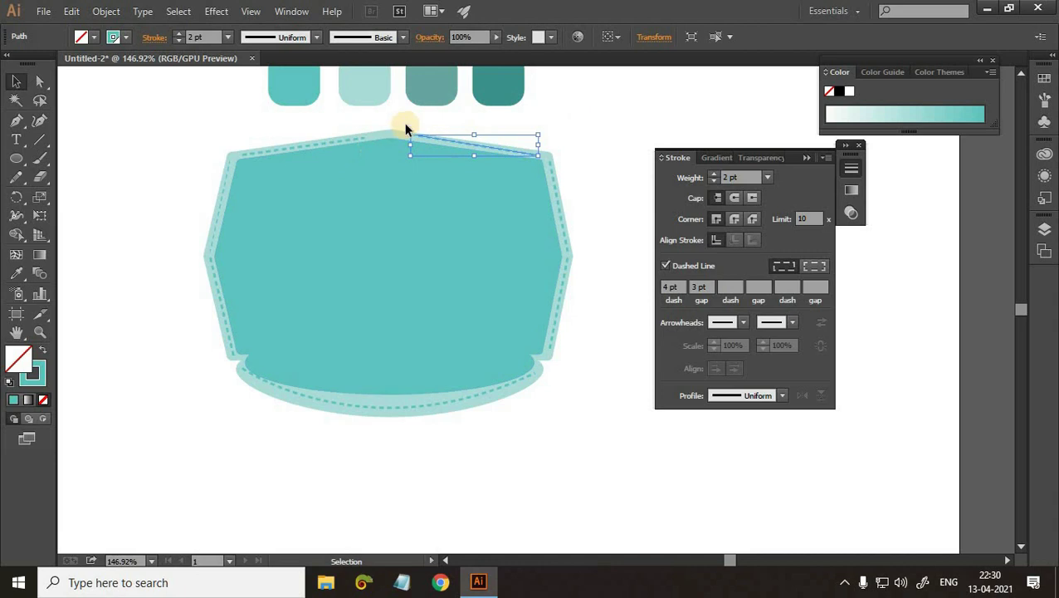
left_click(412, 132)
left_click(580, 112)
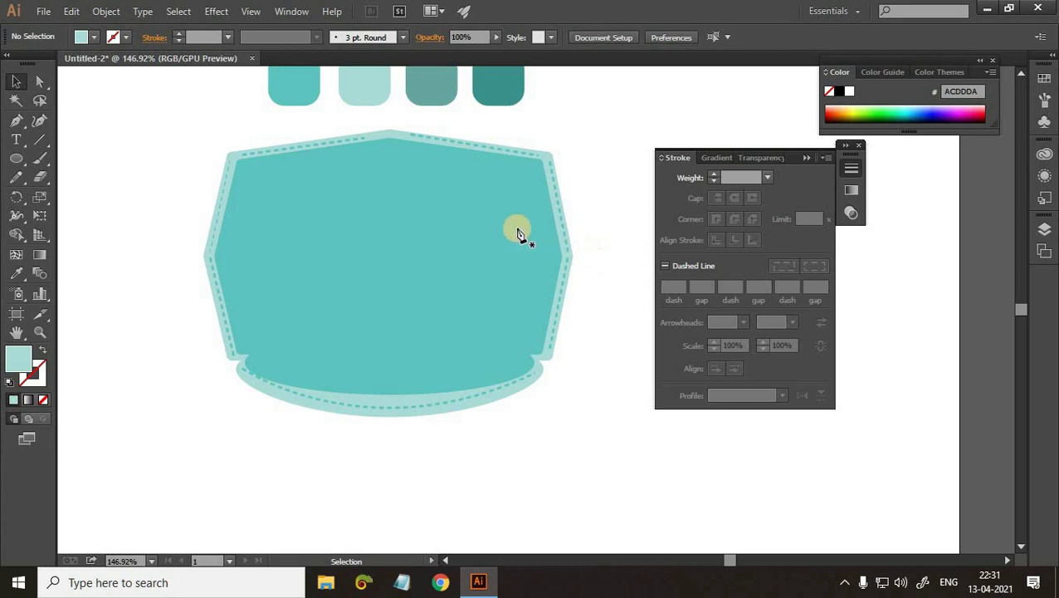
Draw a thin curved crease shape with the Pen tool on the body's upper-left area and fill it with the darkest teal swatch.
left_click(10, 118)
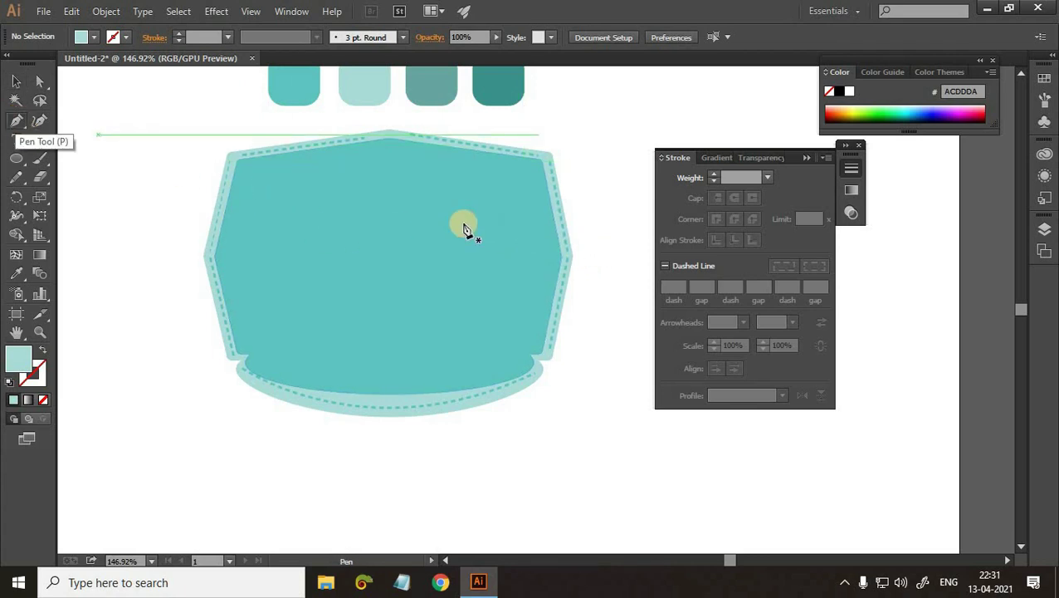
left_click(241, 214)
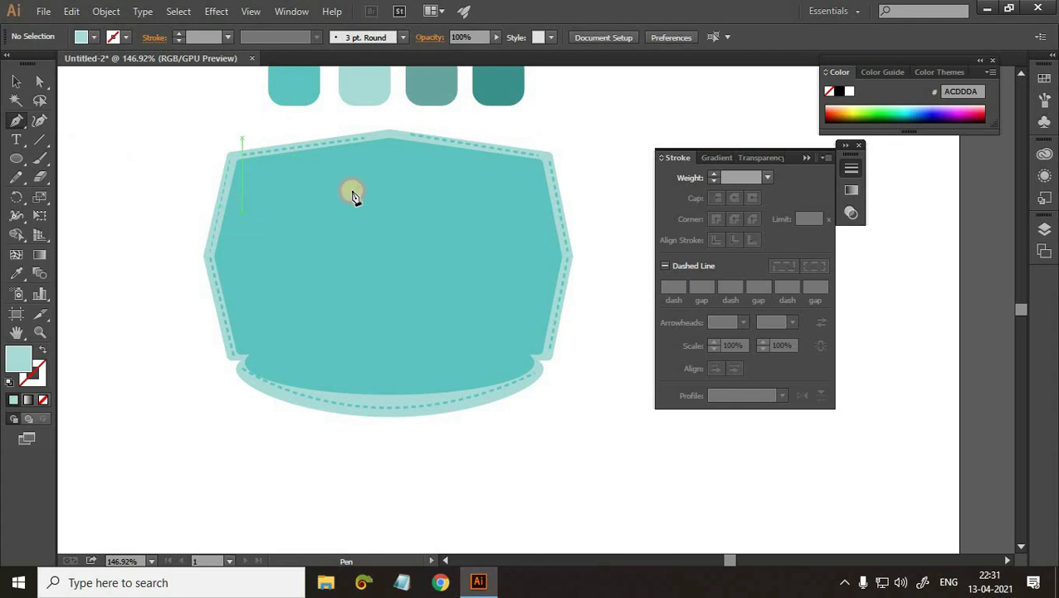
left_click_drag(430, 166, 452, 156)
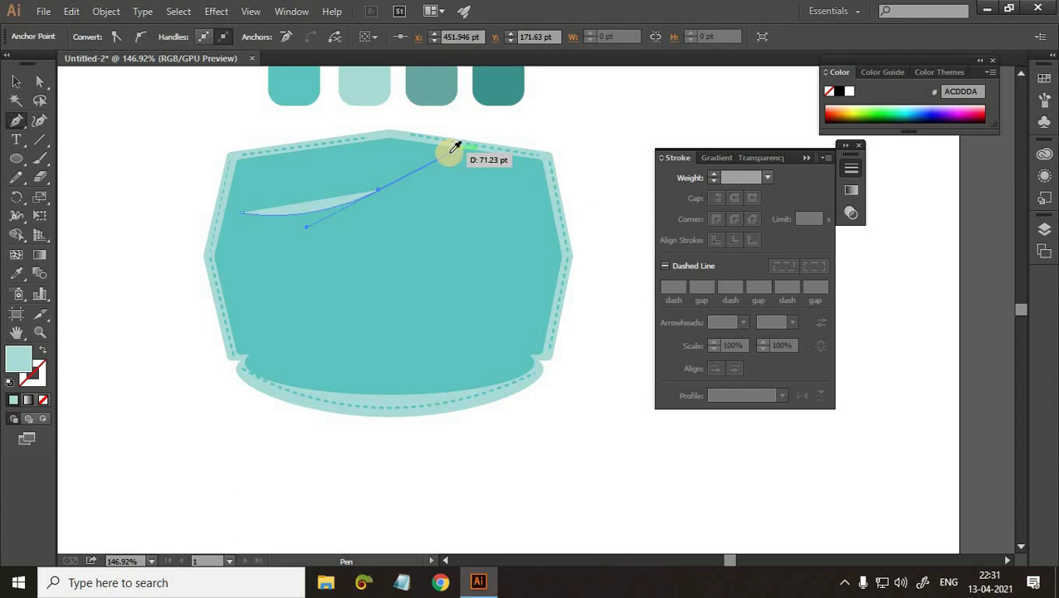
key("i")
left_click(498, 92)
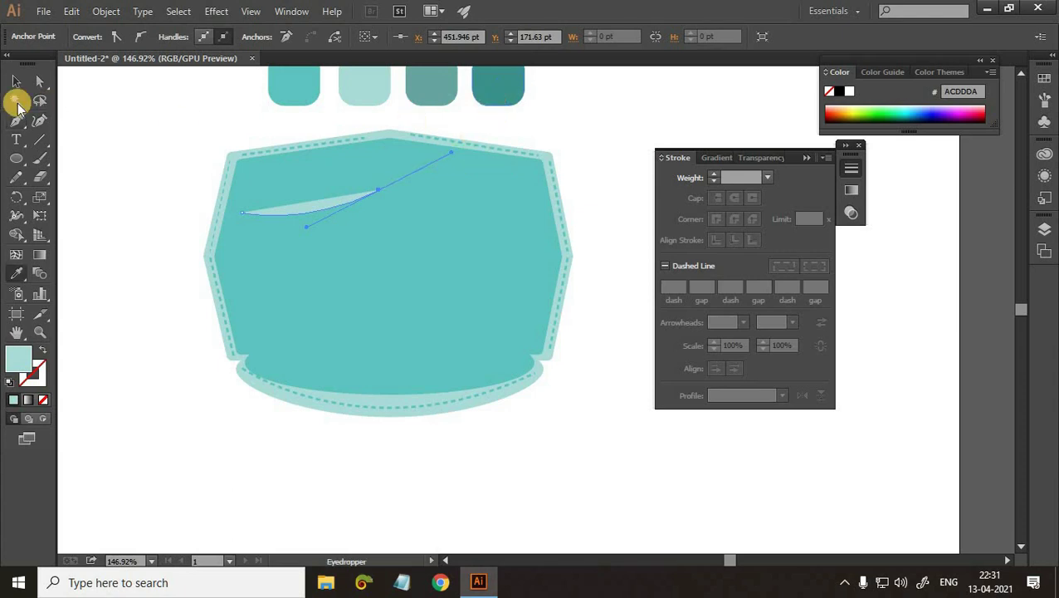
left_click(16, 80)
left_click(194, 138)
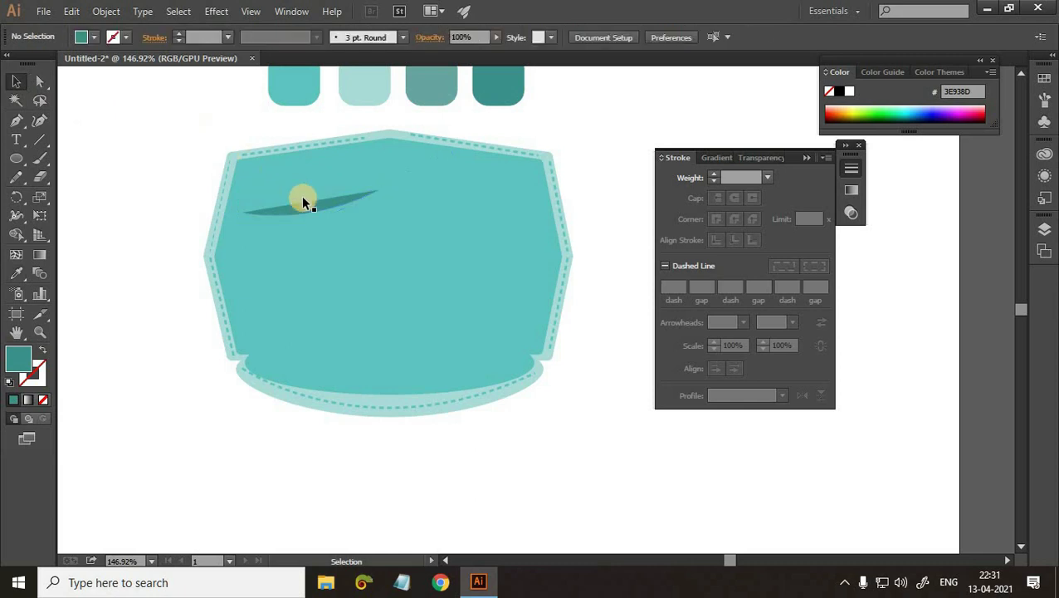
Duplicate the crease shape in front, reflect the copy across the vertical axis, and move it horizontally to the body's right half.
left_click(311, 211)
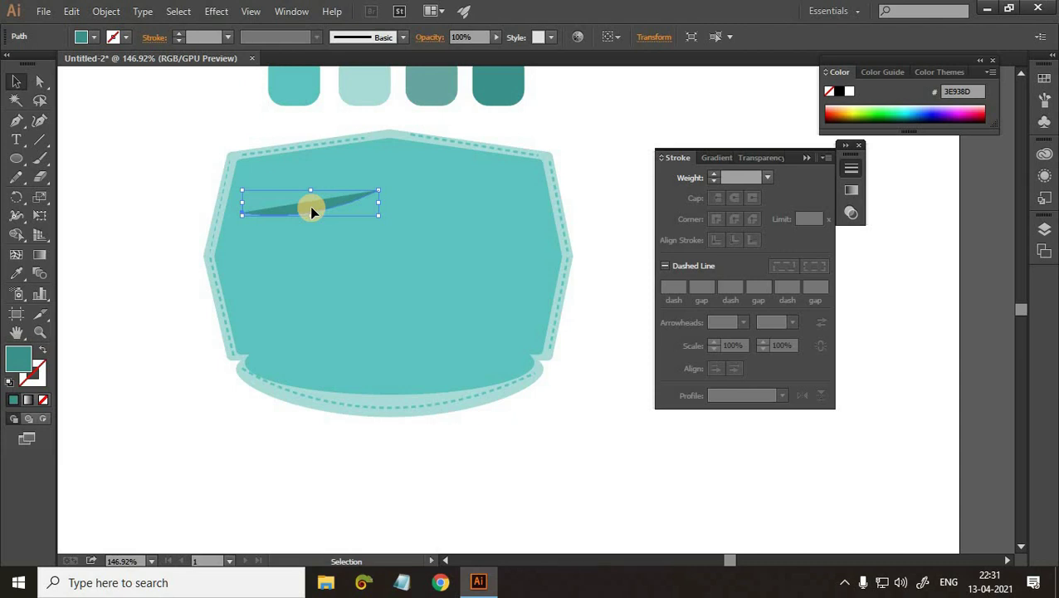
key("ctrl+c")
key("ctrl+f")
right_click(312, 212)
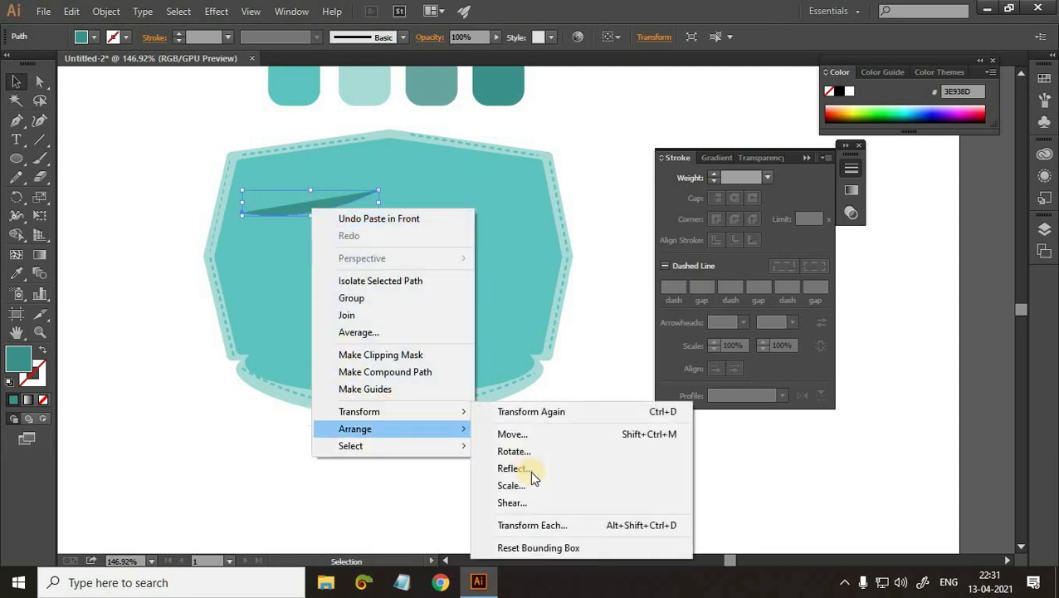
left_click(508, 467)
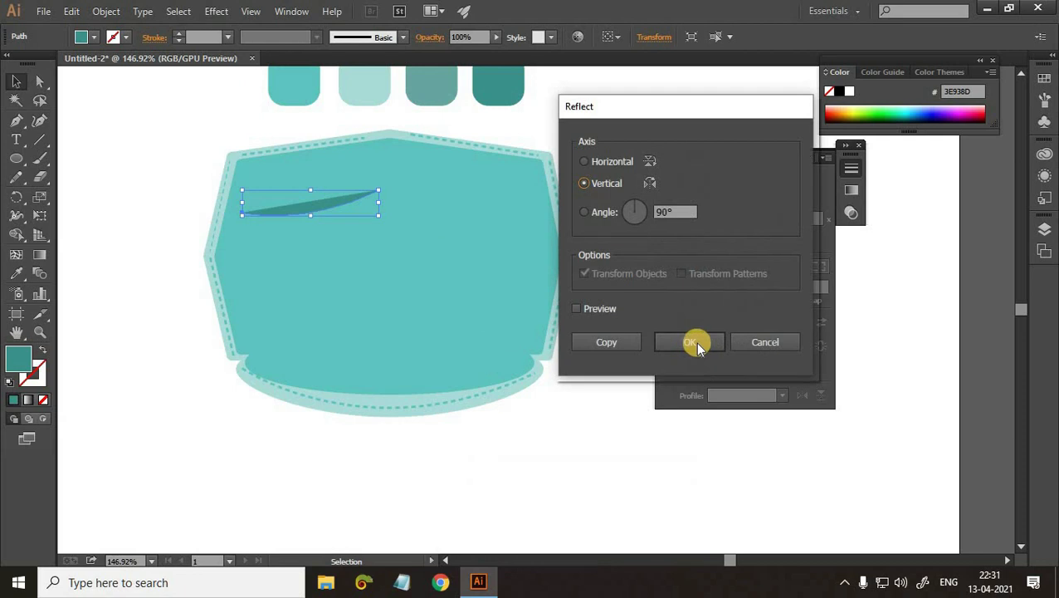
left_click(694, 348)
left_click_drag(330, 214, 480, 216)
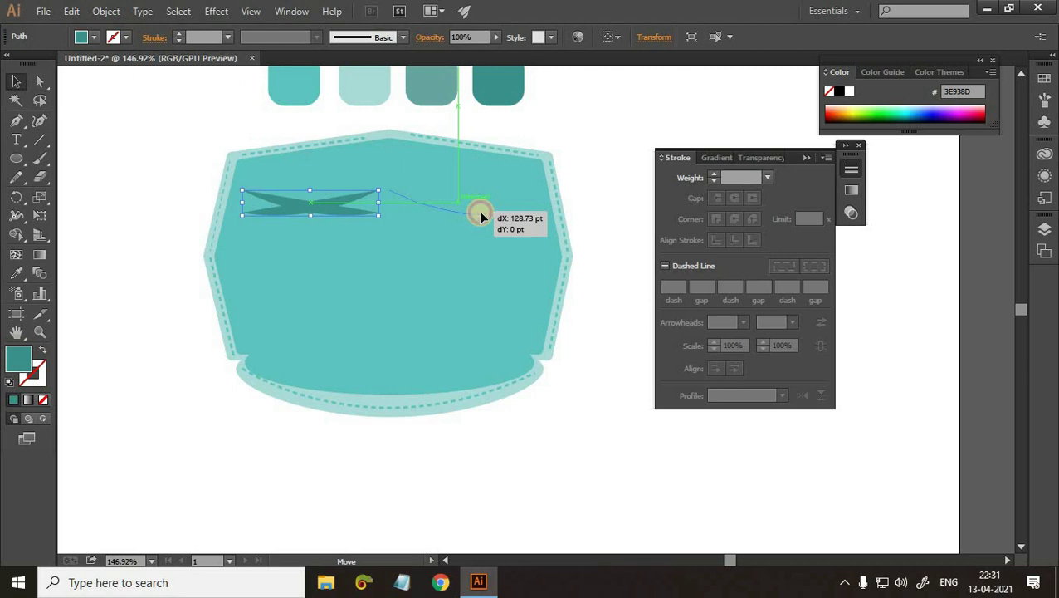
left_click_drag(480, 215, 481, 215)
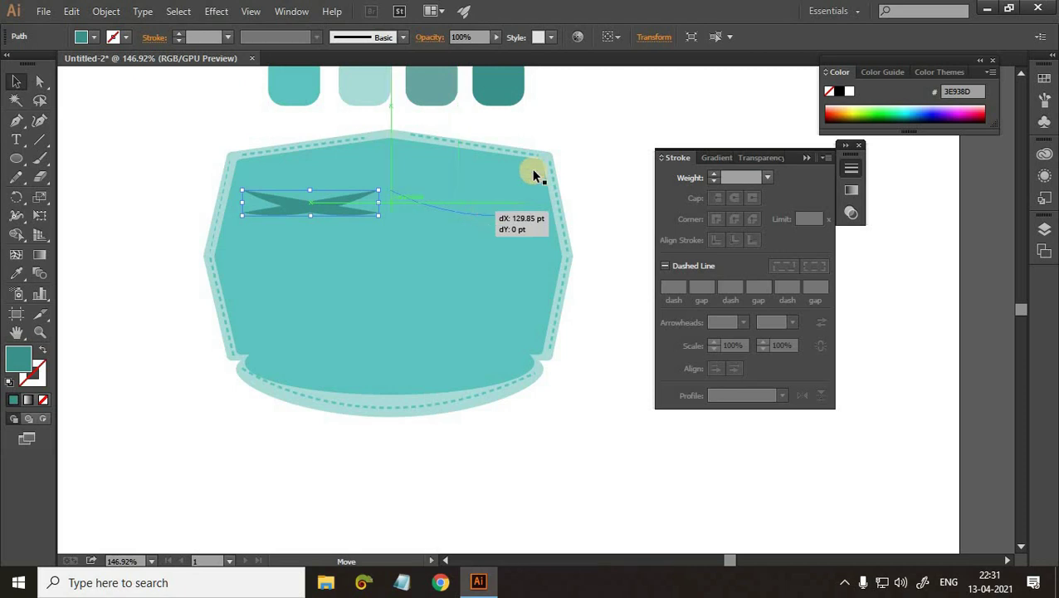
left_click(605, 148)
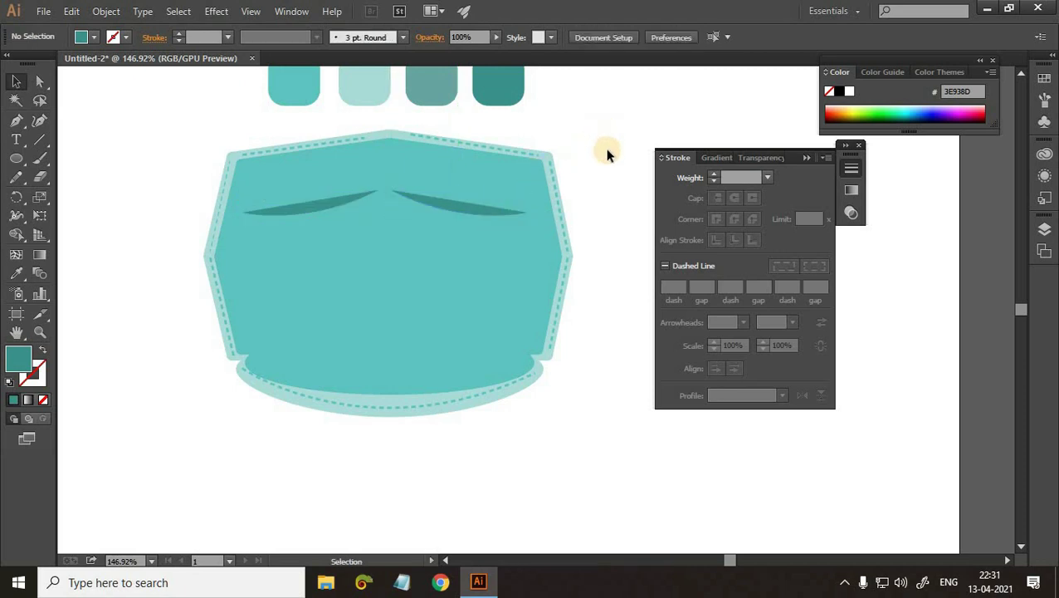
Place a duplicate of the left crease shape just below the original, offset slightly to the right.
left_click(302, 210)
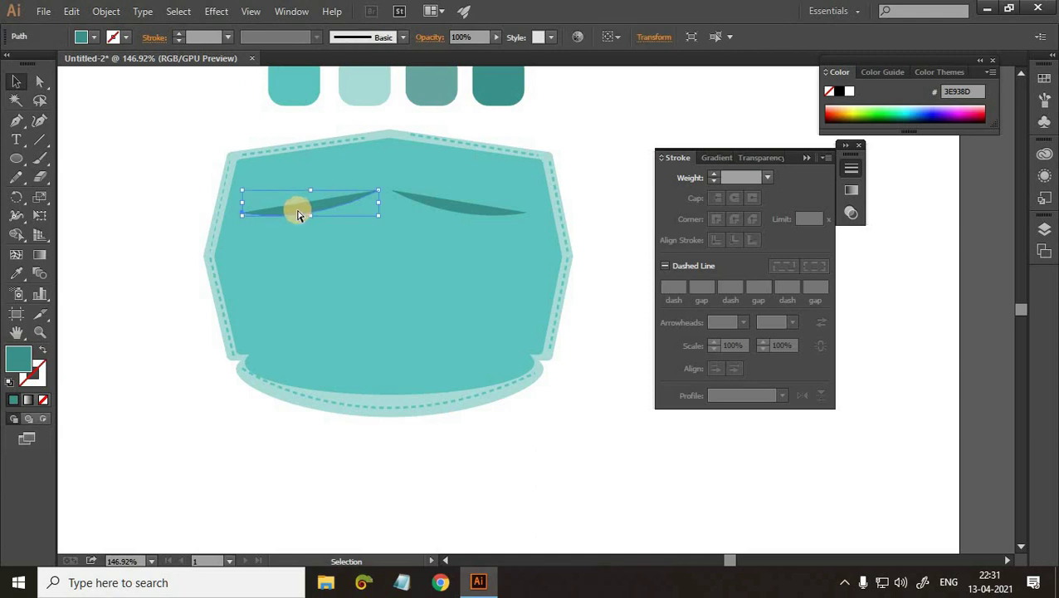
key("a")
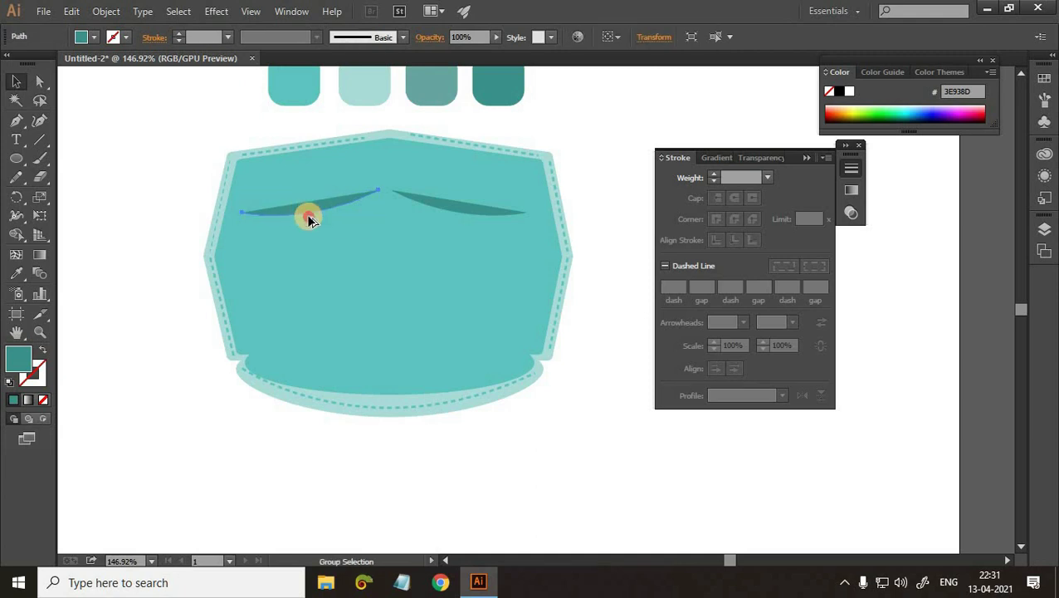
left_click_drag(305, 214, 309, 232)
key("v")
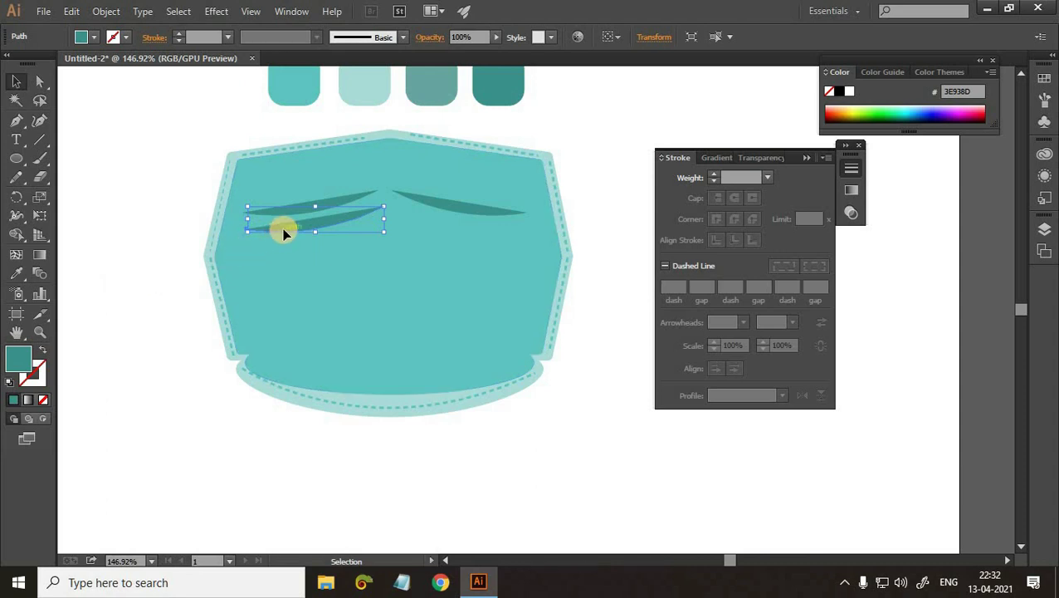
Set the lower duplicate of the left crease to Multiply blending mode with 24% opacity.
key("ctrl+c")
key("ctrl")
key("ctrl+shift+F11")
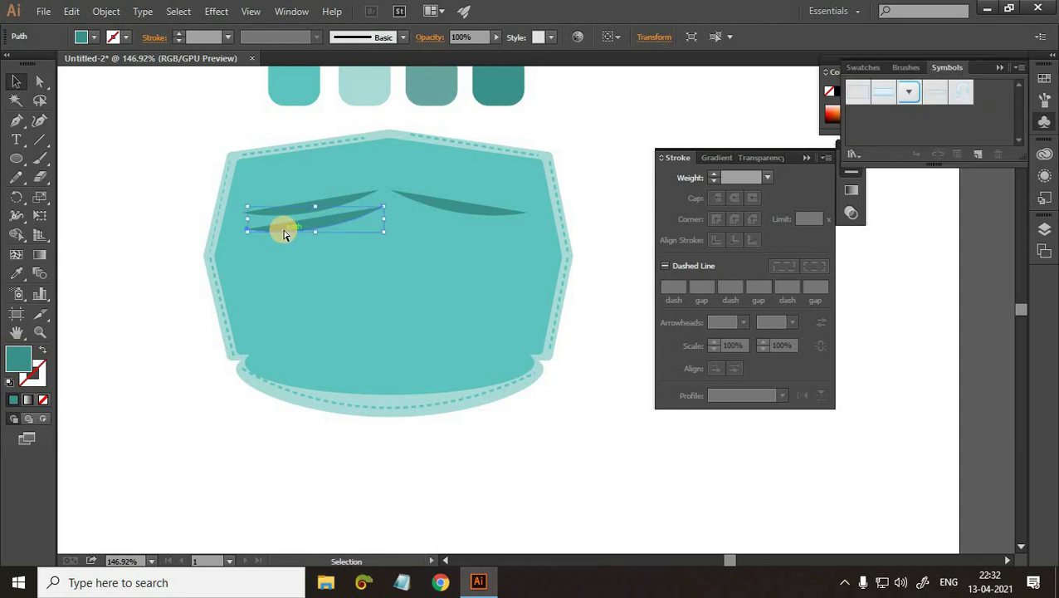
key("ctrl+shift+F10")
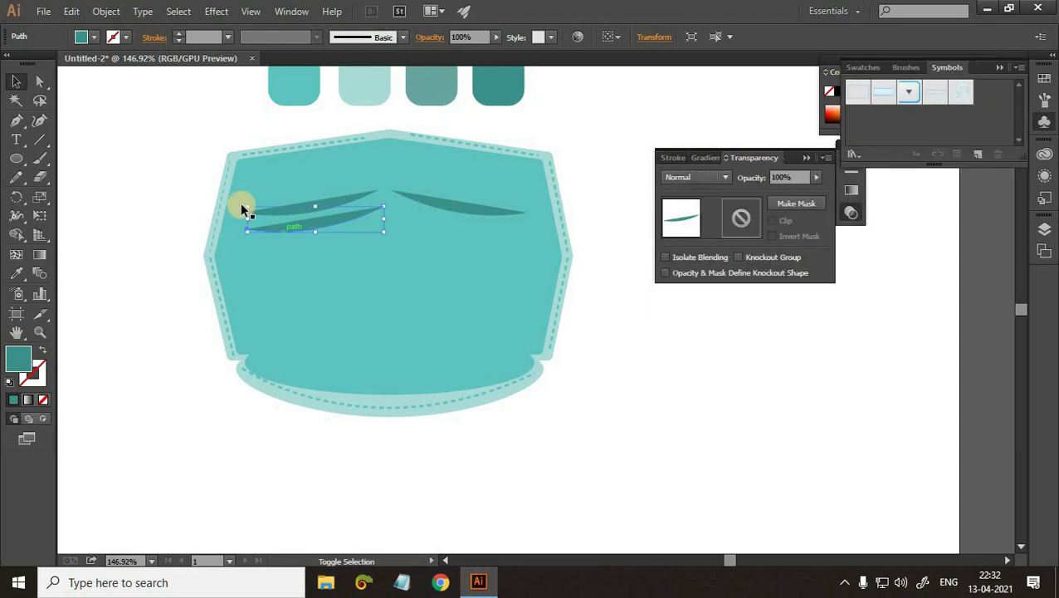
left_click(794, 177)
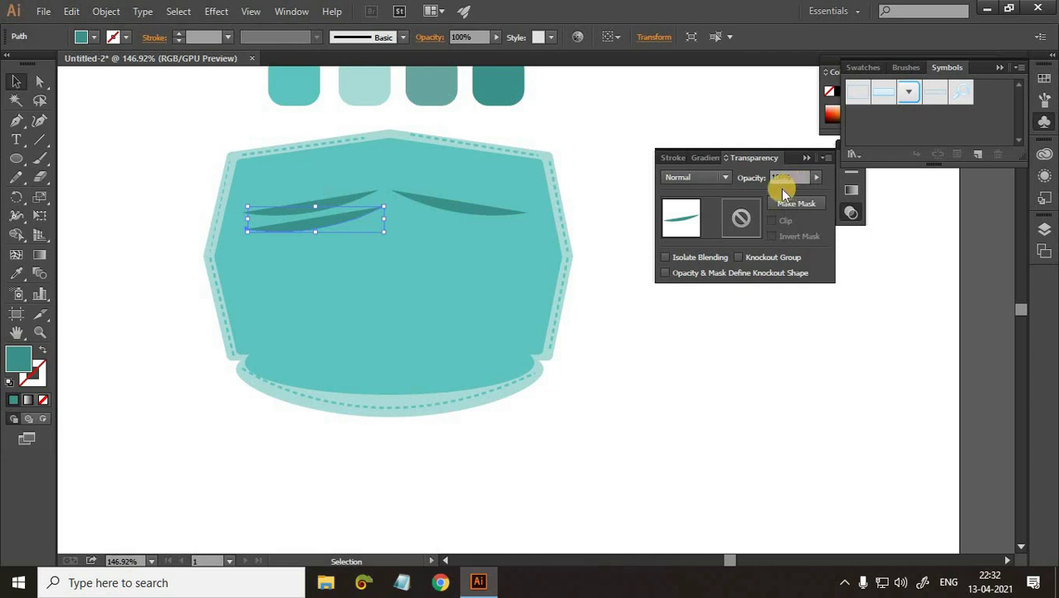
left_click(722, 178)
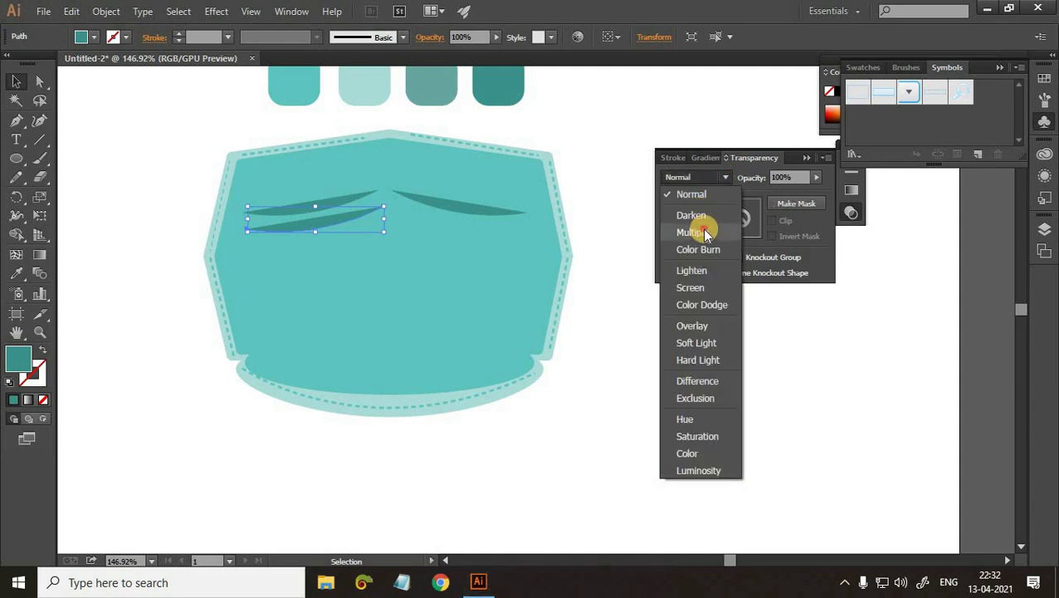
left_click(693, 233)
left_click_drag(797, 176, 714, 168)
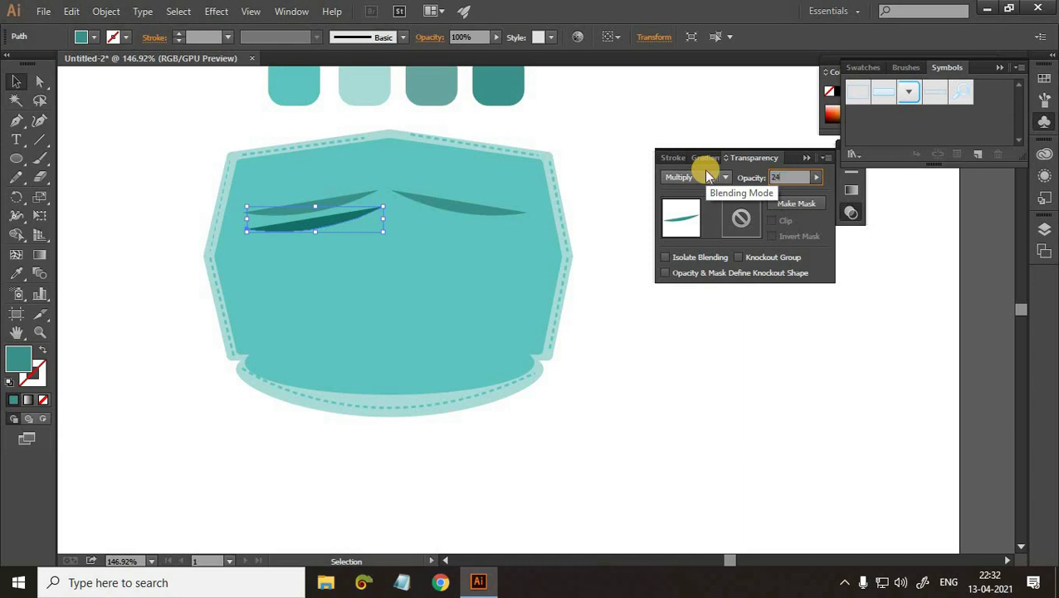
key("Return")
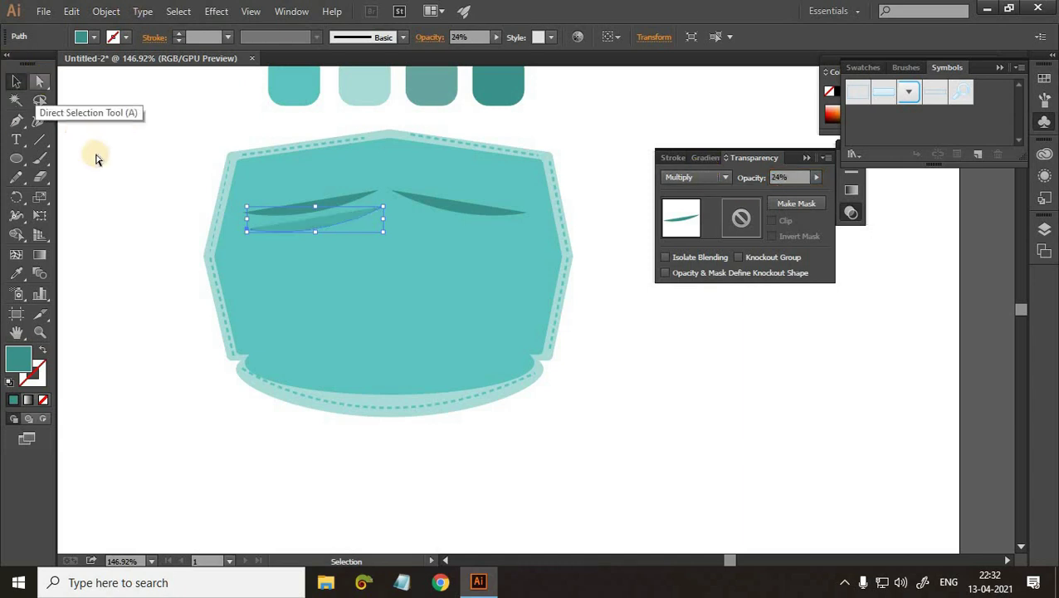
left_click(251, 236)
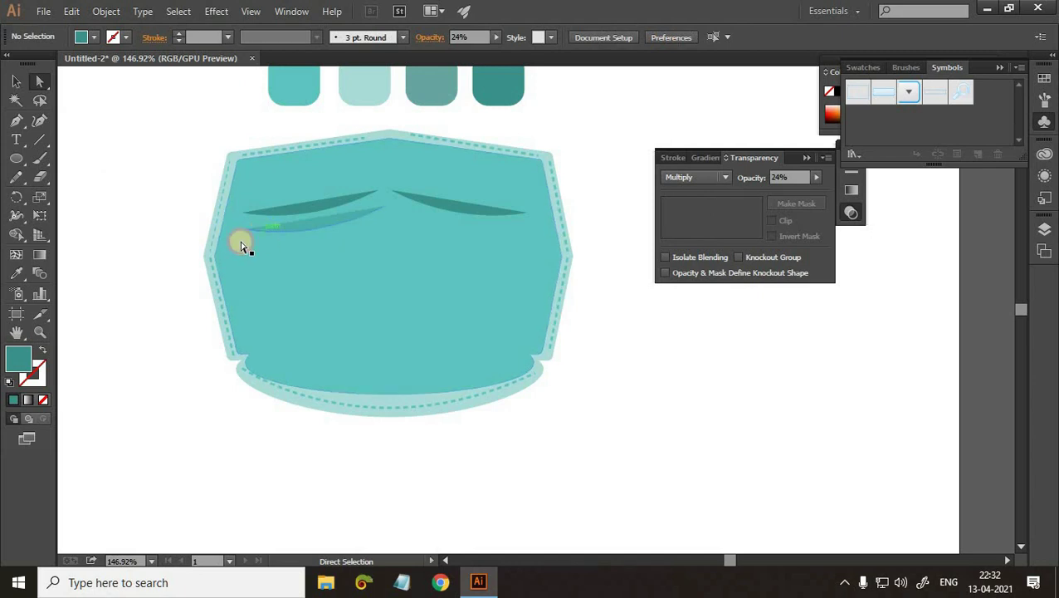
left_click(288, 230)
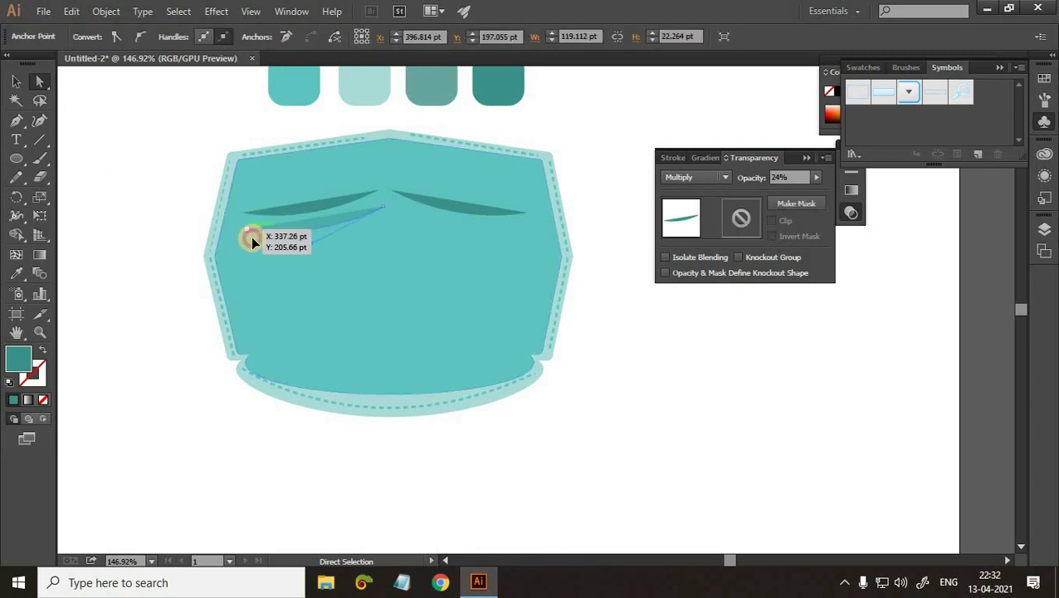
left_click_drag(244, 221, 252, 239)
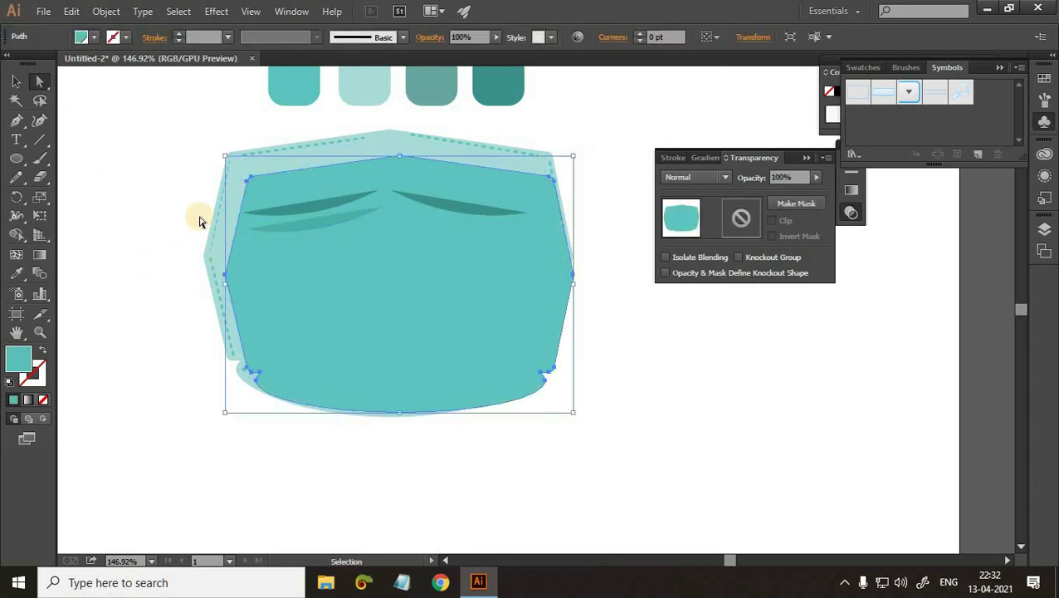
key("ctrl+z")
Move the translucent crease copy up so it sits as a shadow just beneath the left dark crease.
left_click(286, 229)
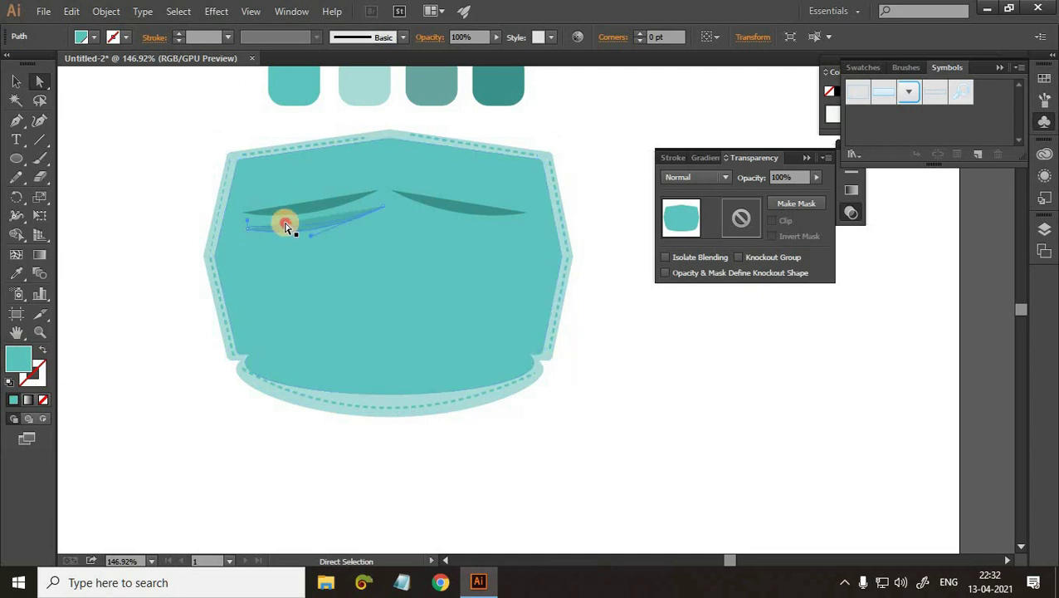
left_click(286, 227)
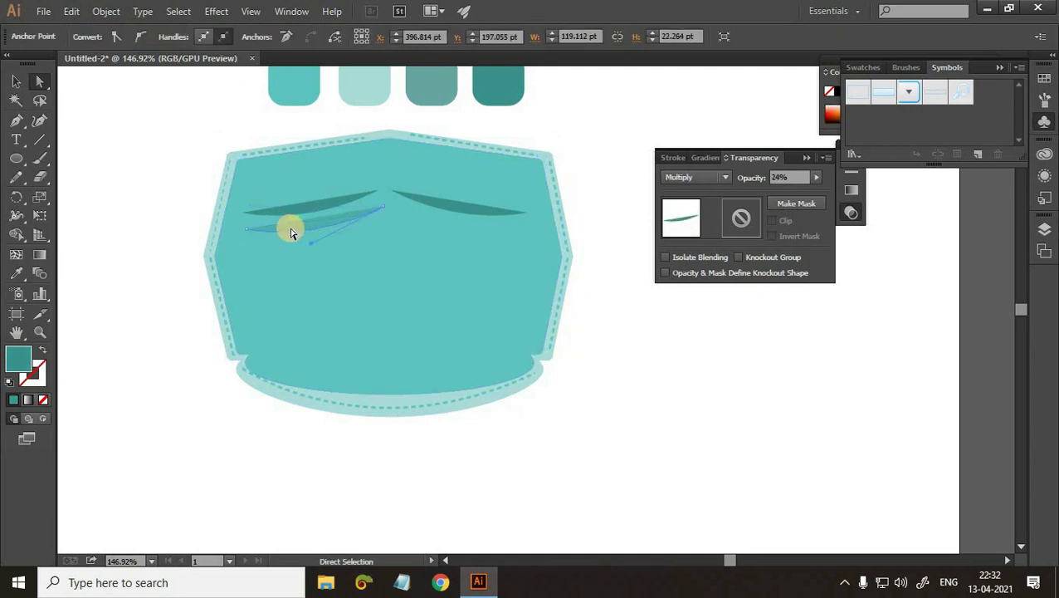
key("v")
left_click_drag(287, 217, 321, 229)
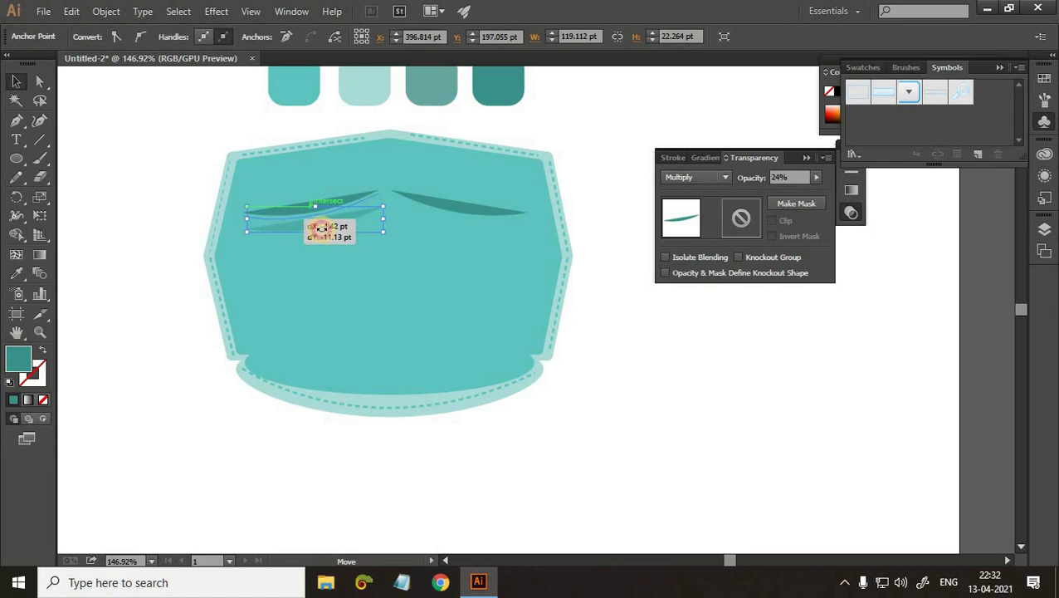
left_click(576, 79)
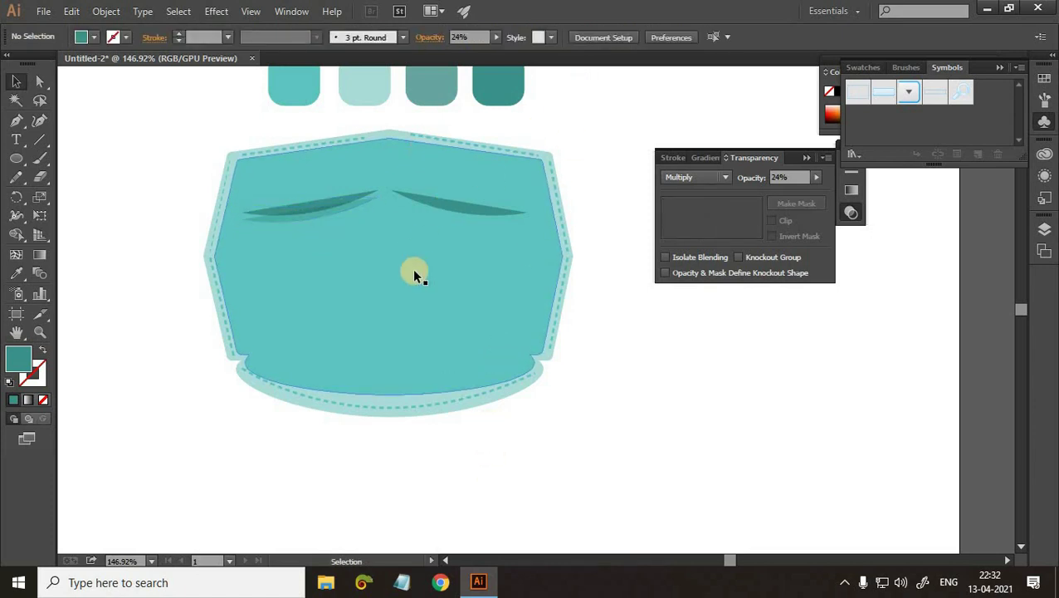
Duplicate the left crease's translucent shadow, mirror the copy and position it just beneath the right dark crease.
left_click(337, 213)
left_click(346, 217)
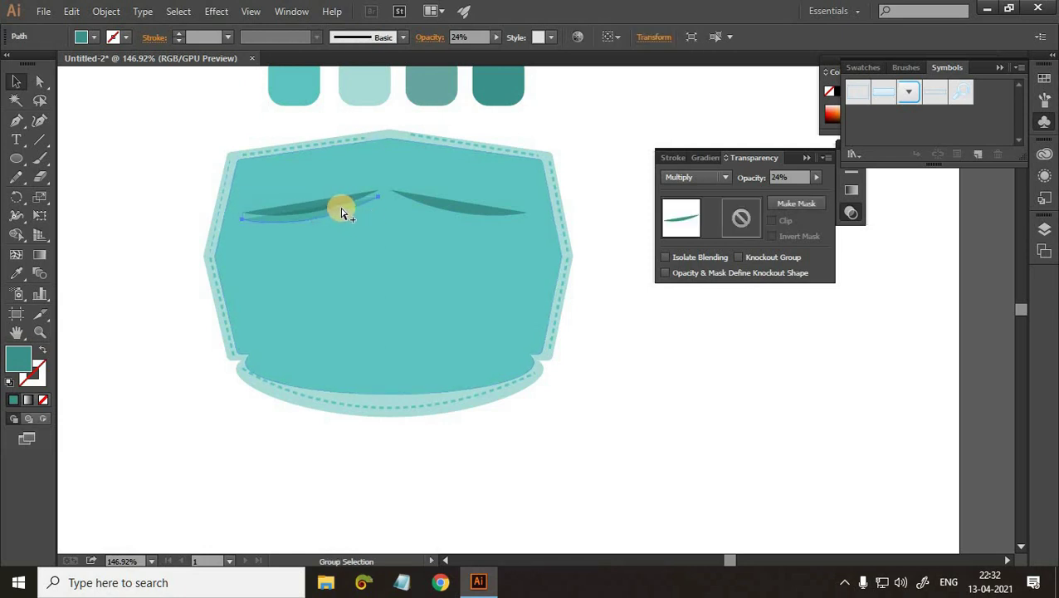
left_click_drag(342, 214, 546, 278)
left_click_drag(492, 237, 573, 189)
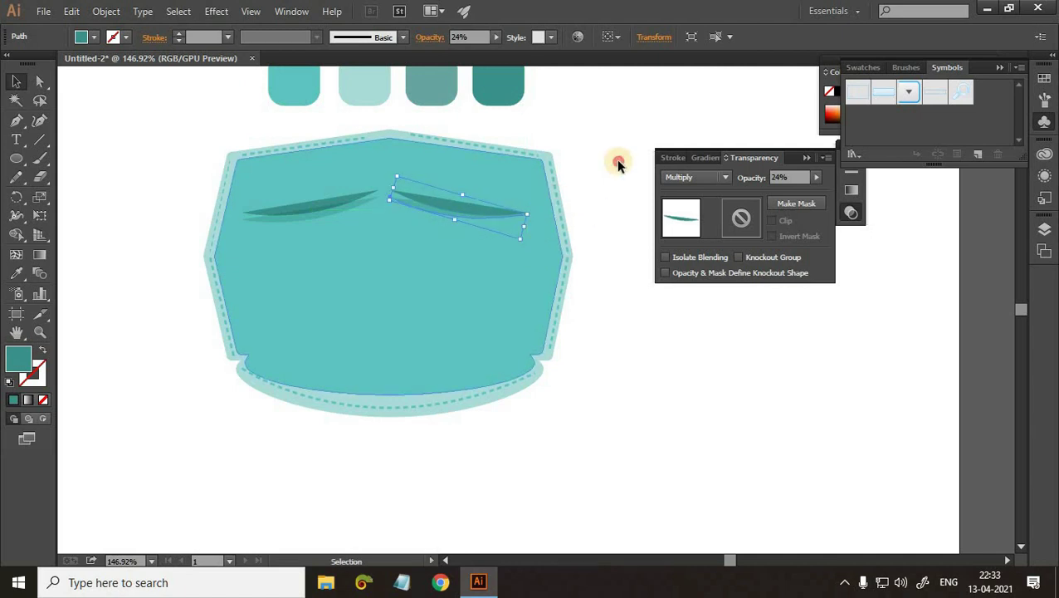
left_click(548, 404)
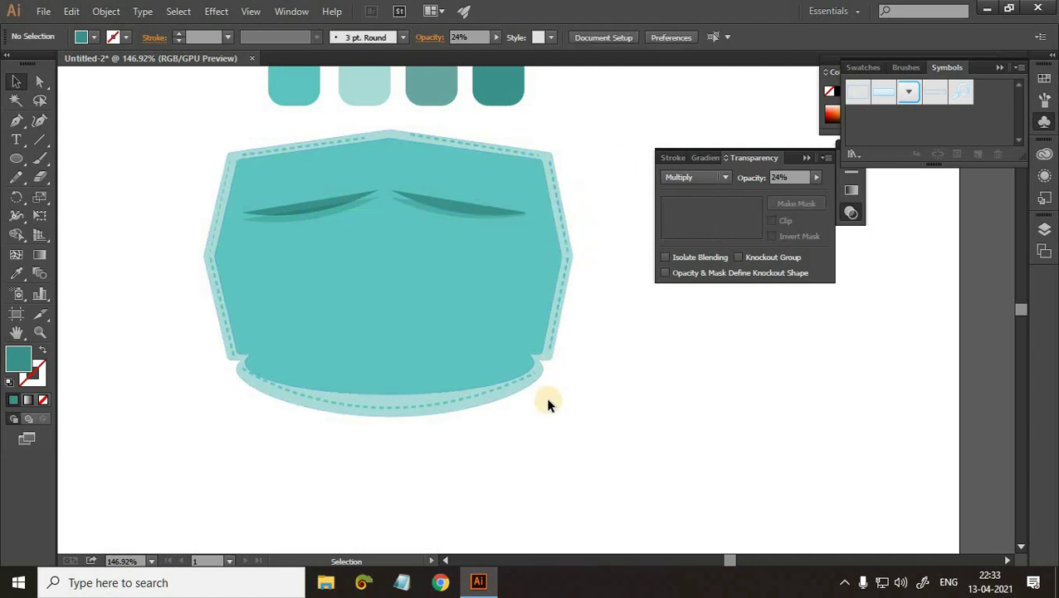
Draw a downward-bowed curve about 250 pt wide across the body's middle with the Pen tool, then swap its fill and stroke.
key("p")
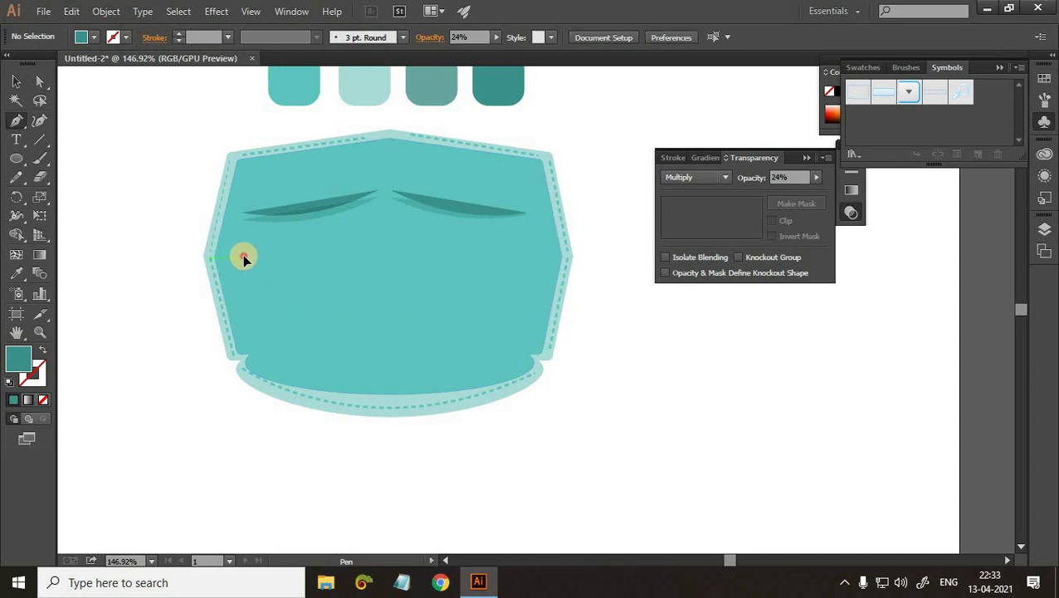
left_click(242, 258)
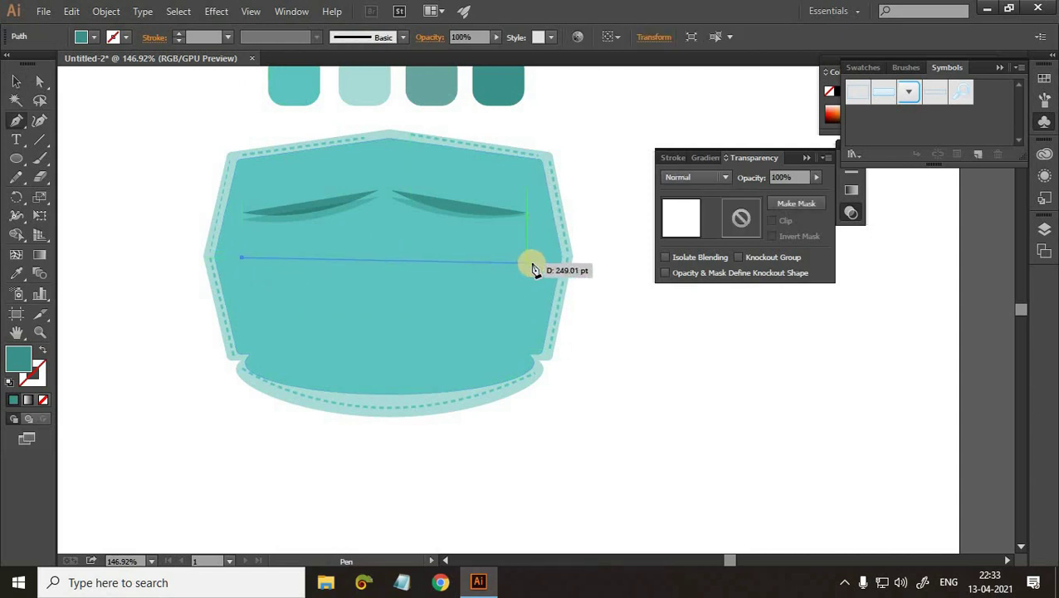
left_click_drag(577, 235, 657, 224)
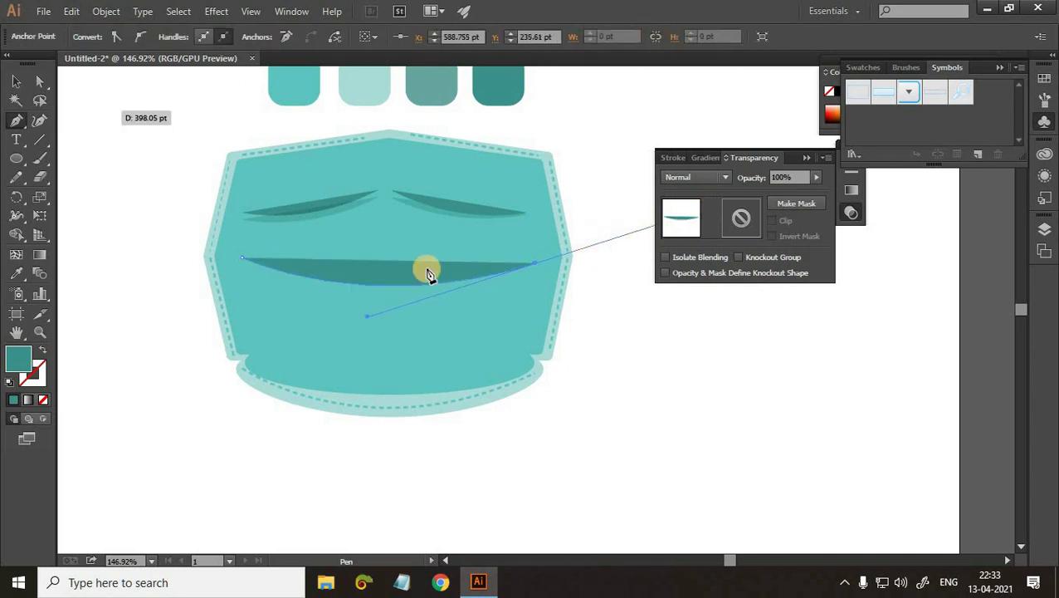
left_click_drag(3, 362, 59, 331)
key("v")
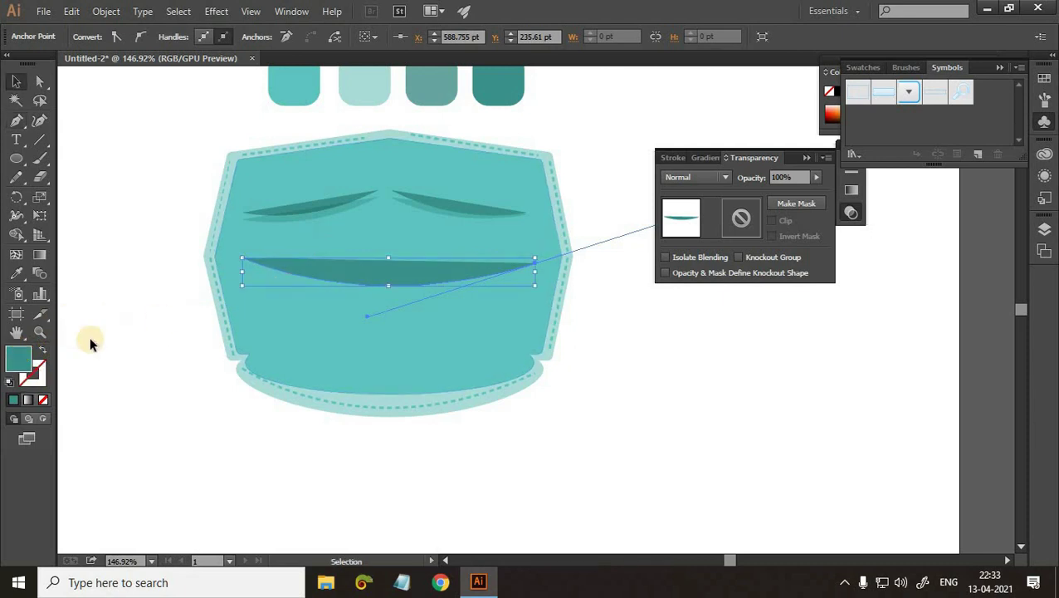
left_click(43, 351)
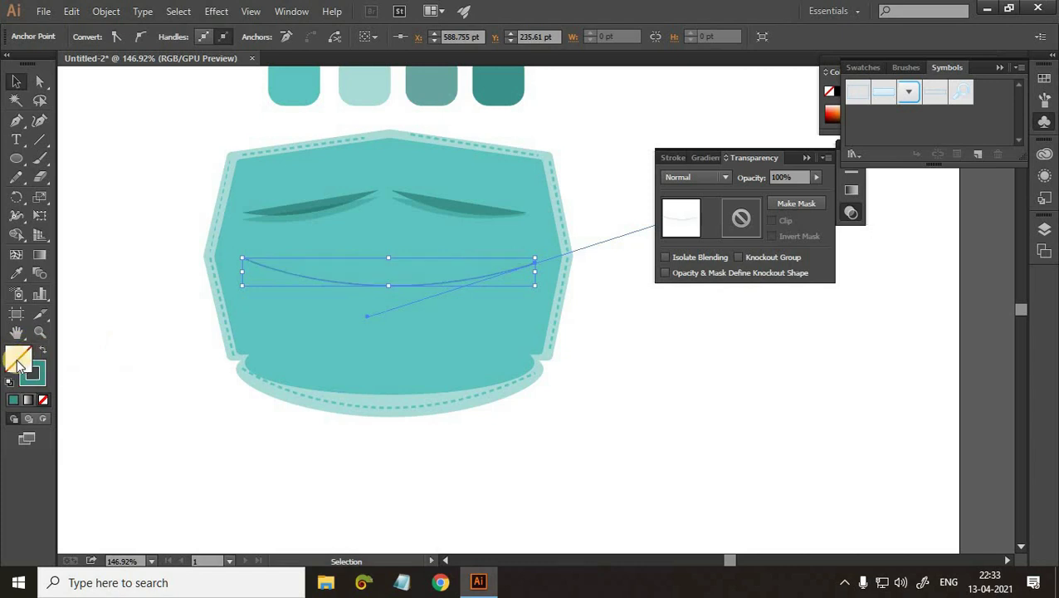
Set the stroke weight of the curve across the body's middle to 6 pt.
left_click(357, 283)
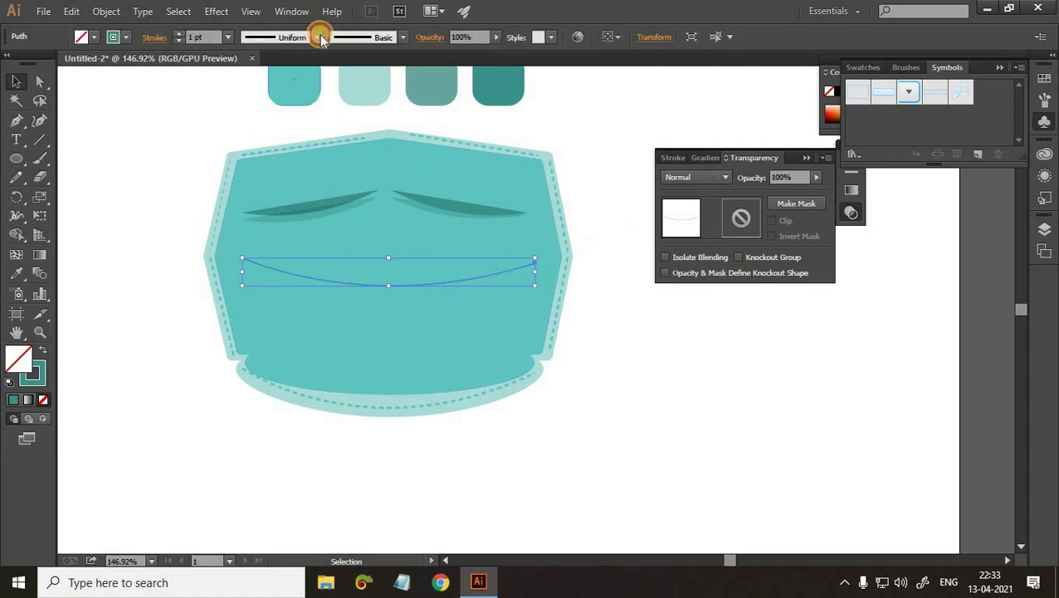
left_click(319, 38)
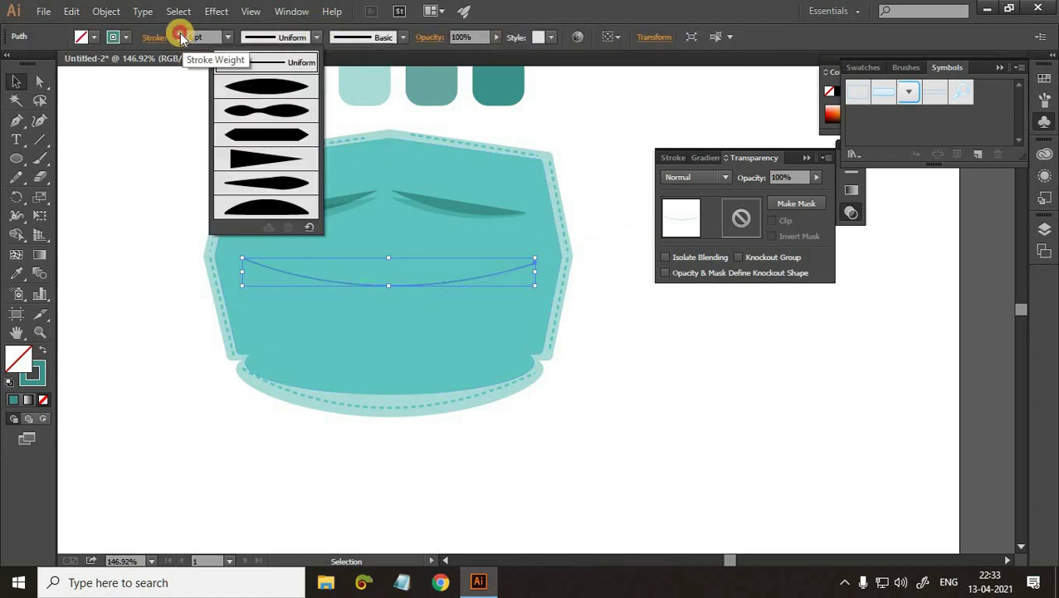
left_click(180, 35)
left_click(180, 34)
left_click(180, 35)
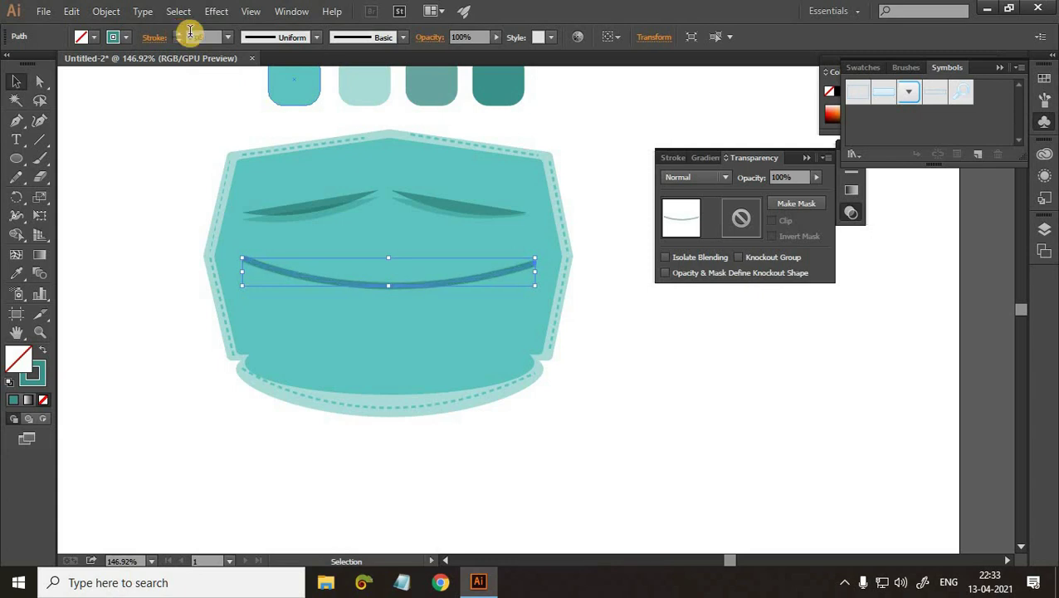
left_click(286, 279)
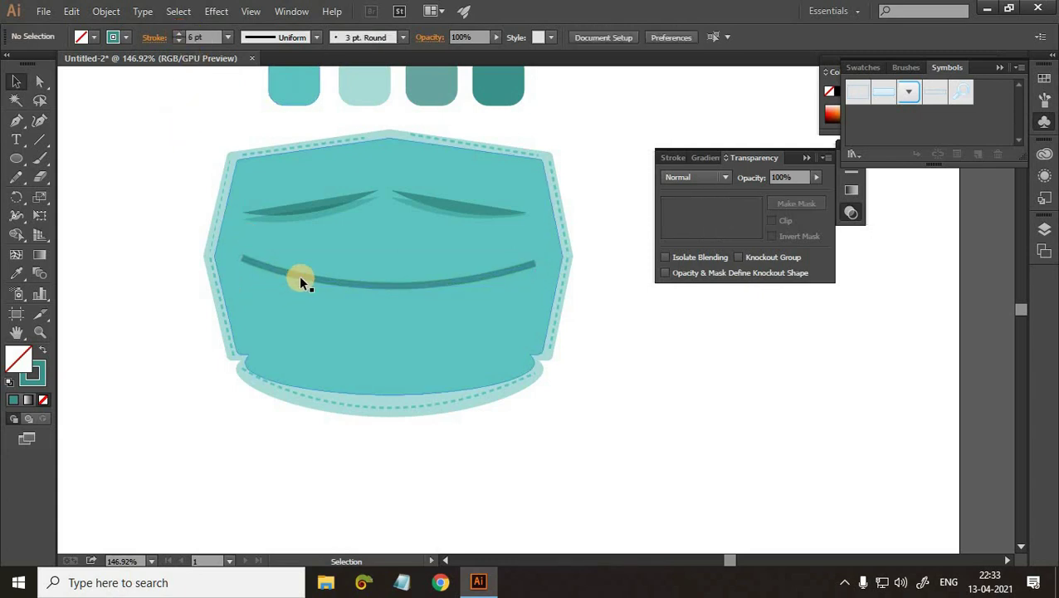
Apply the elliptical variable width profile to the middle curve so it tapers at both ends.
left_click(303, 280)
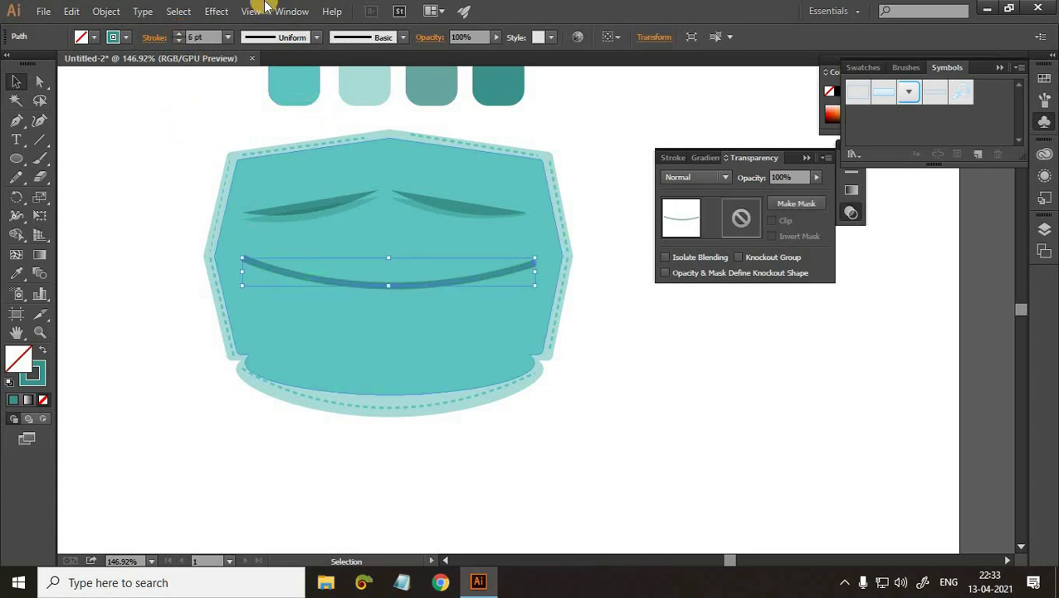
left_click(316, 36)
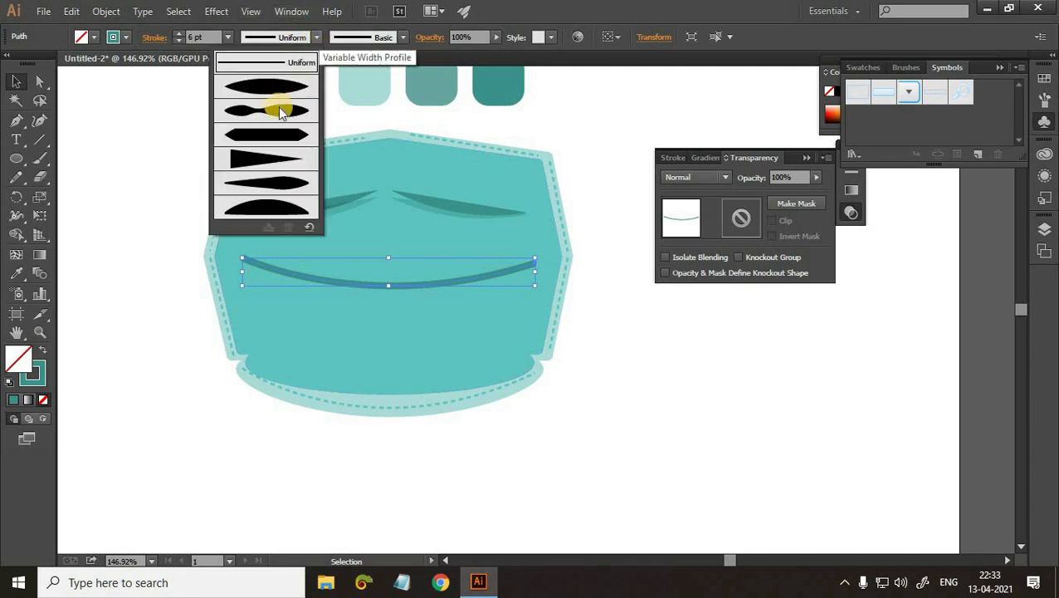
left_click(287, 85)
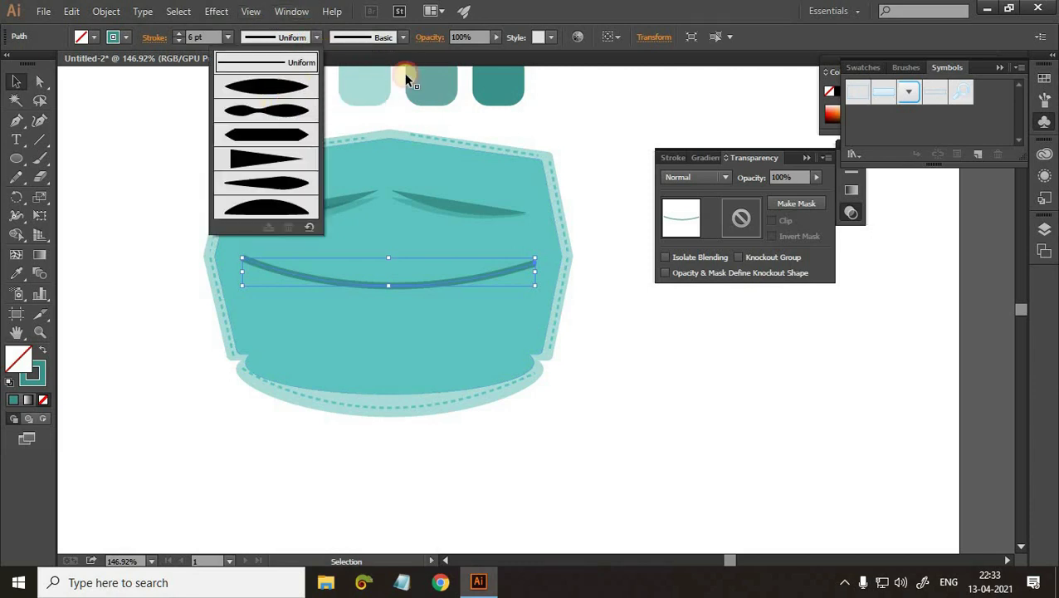
left_click(547, 131)
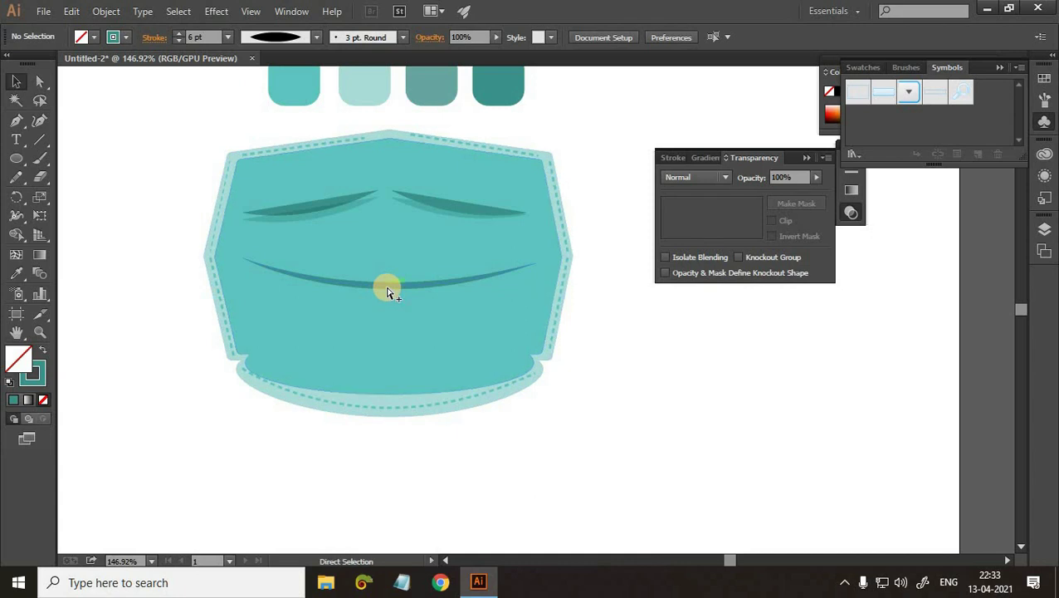
Duplicate the tapered middle curve just below the original and set the copy to Multiply at 24% opacity.
left_click_drag(389, 297, 401, 297)
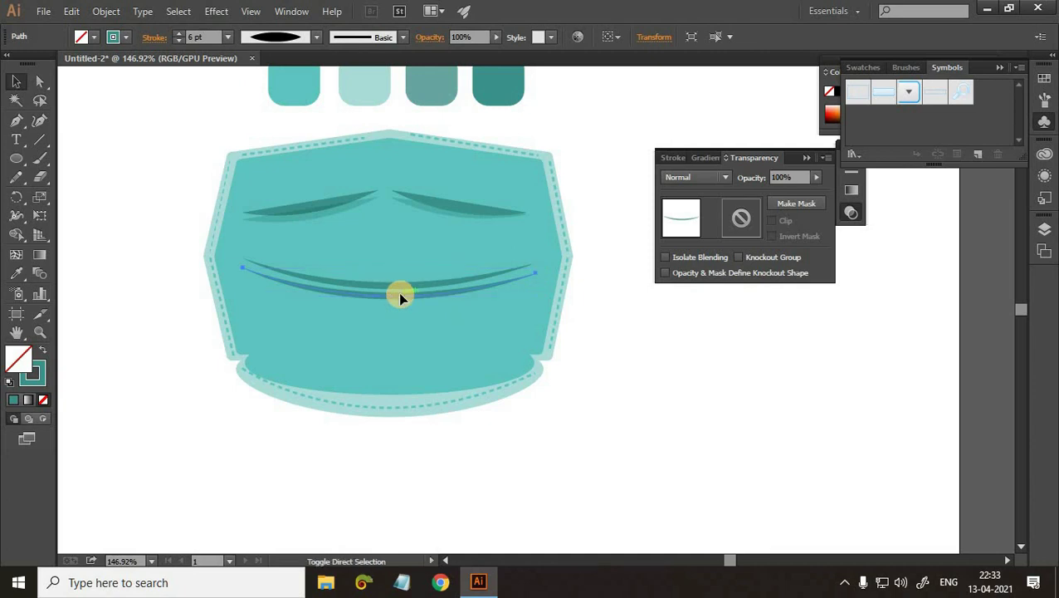
key("ctrl+shift+F10")
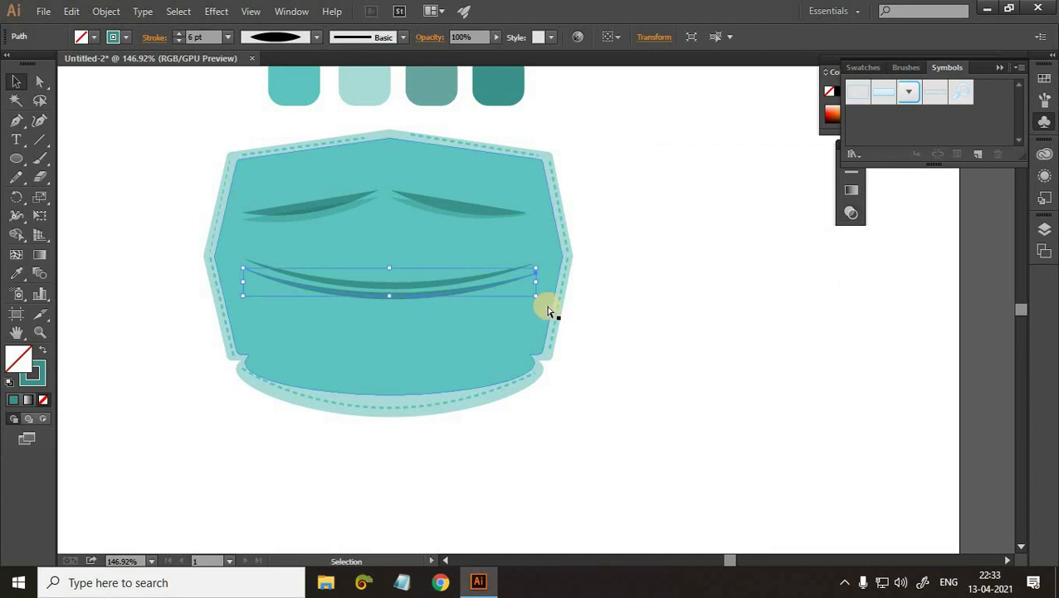
key("ctrl+shift+F10")
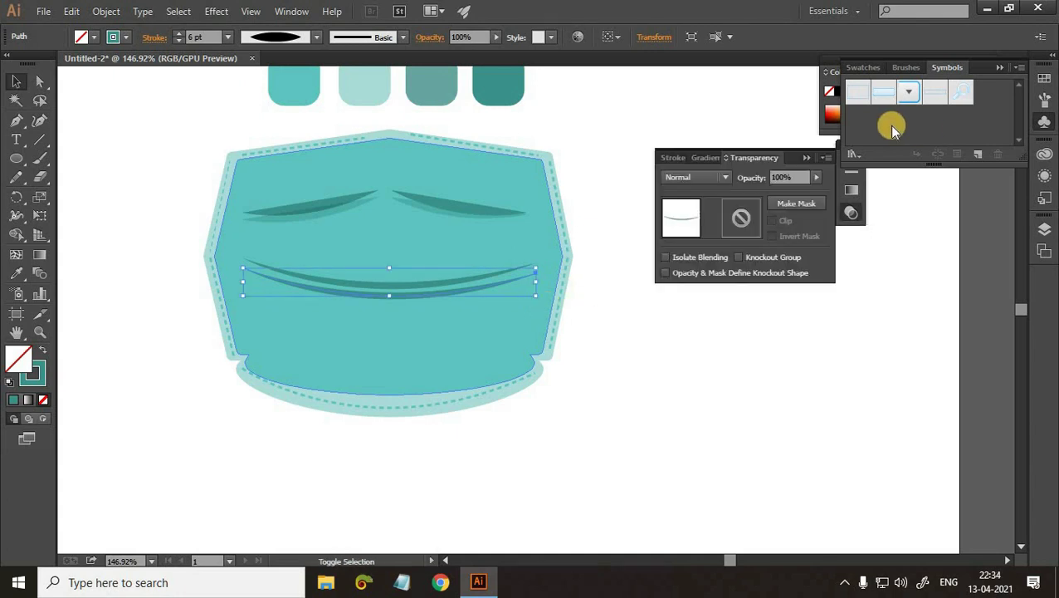
left_click(727, 178)
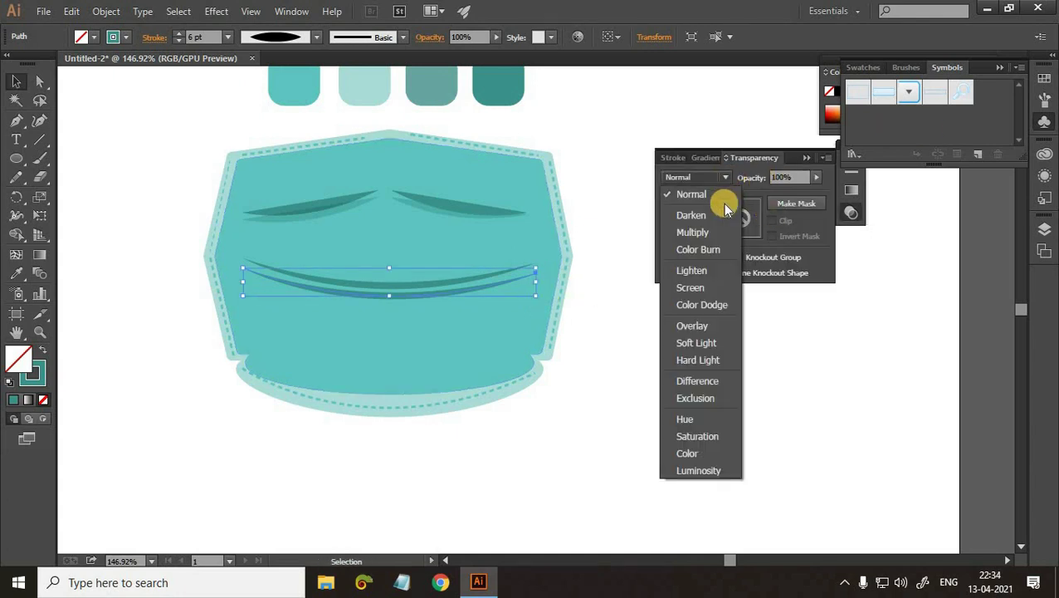
left_click(693, 232)
left_click(796, 178)
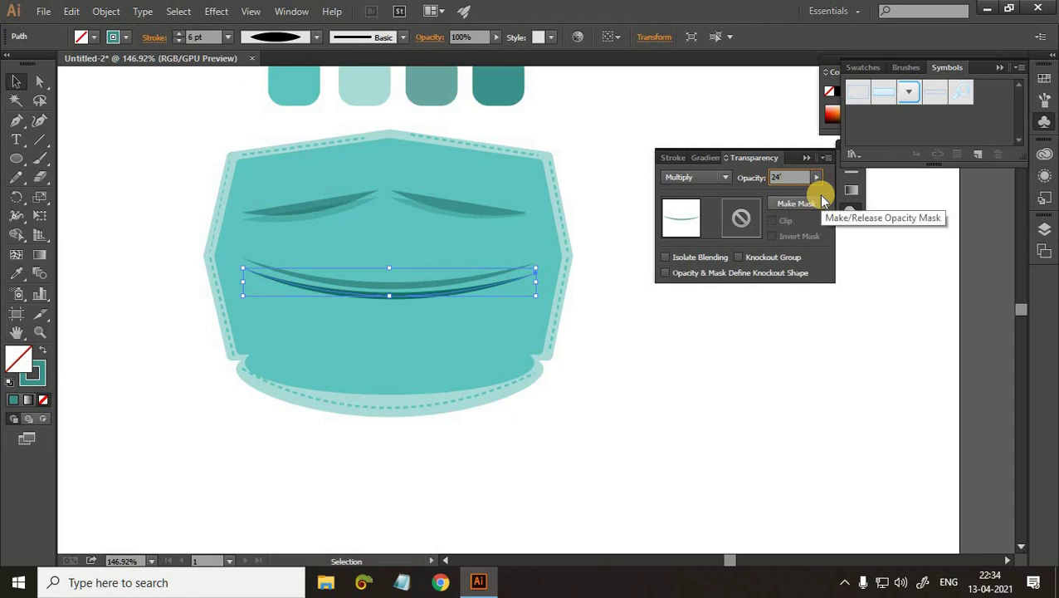
key("Return")
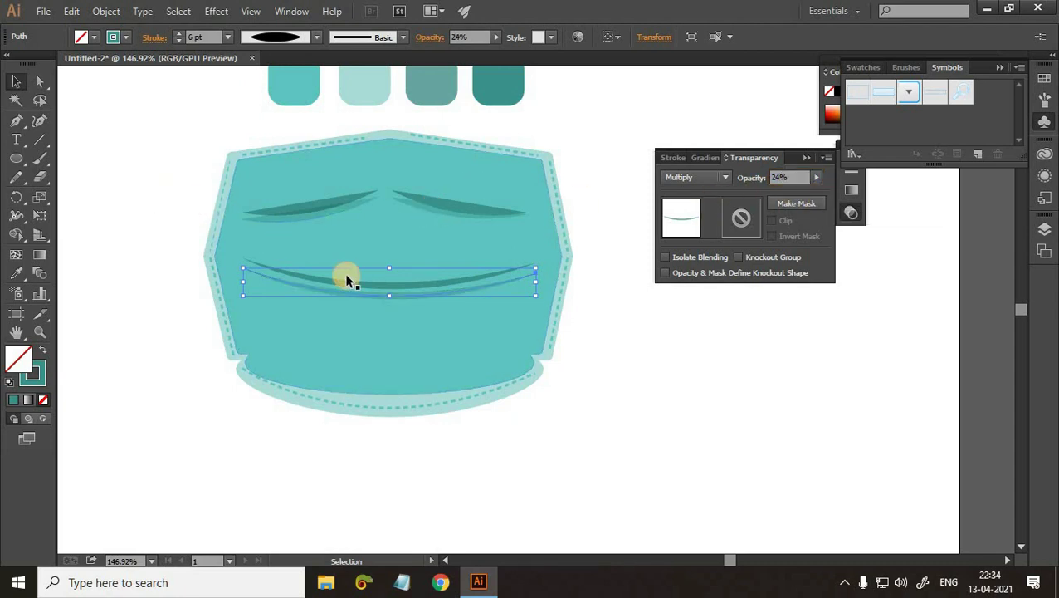
Move the translucent shadow copy of the middle curve up so it sits directly beneath the dark middle crease.
left_click(390, 299)
left_click(389, 296)
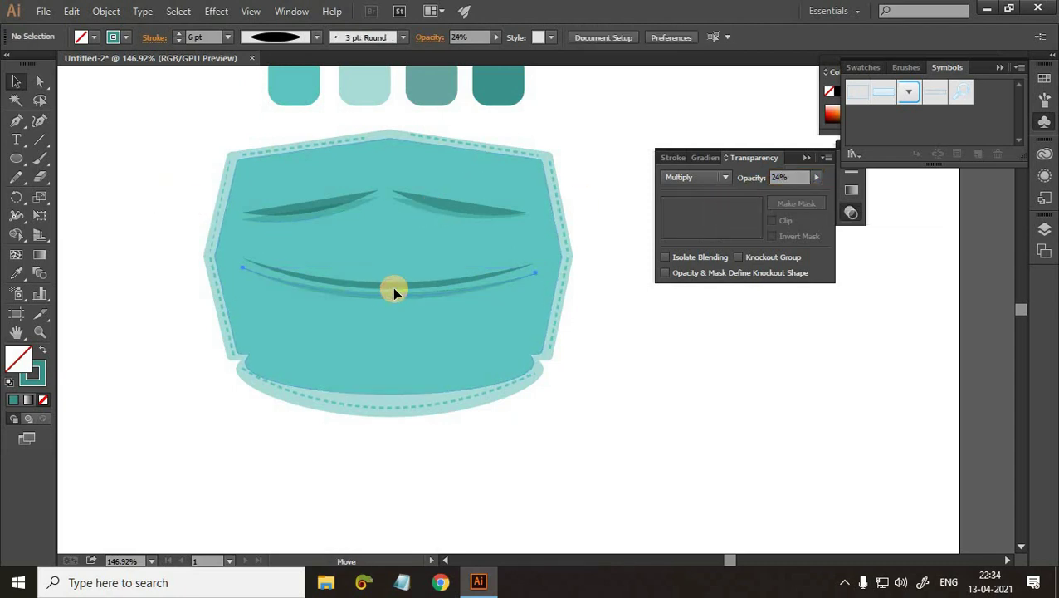
left_click(639, 147)
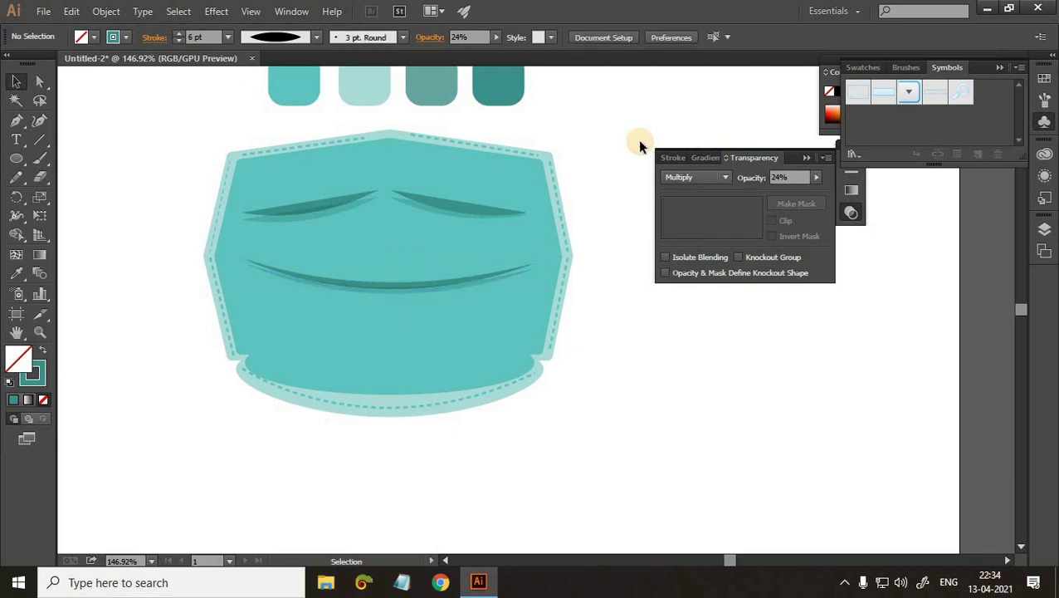
Draw a downward-bowed curve about 220 pt wide across the lower part of the body with the Pen tool.
key("p")
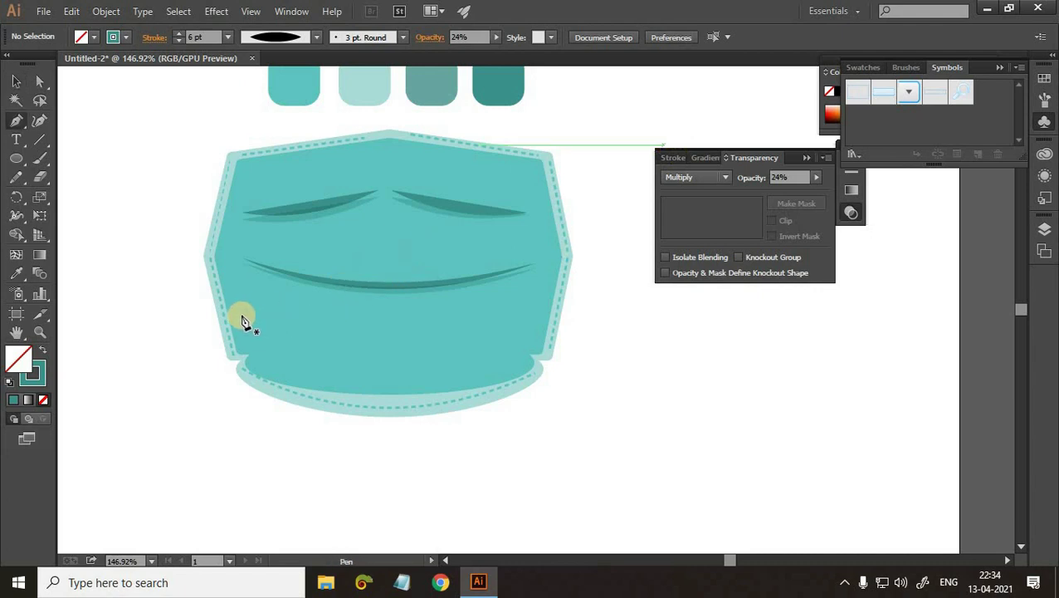
left_click(255, 331)
left_click(516, 331)
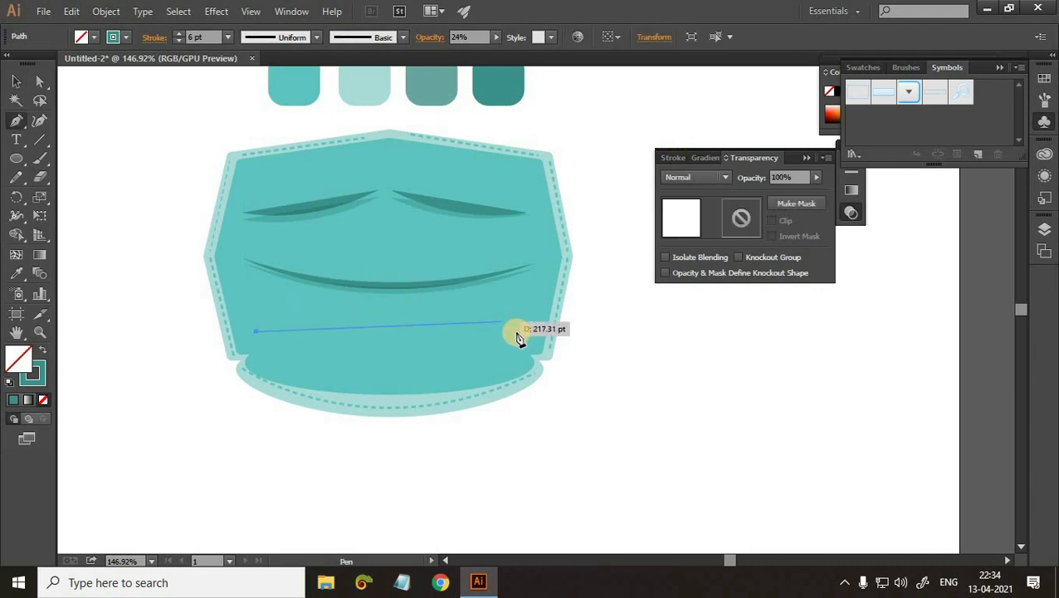
left_click_drag(582, 307, 644, 298)
left_click(133, 219)
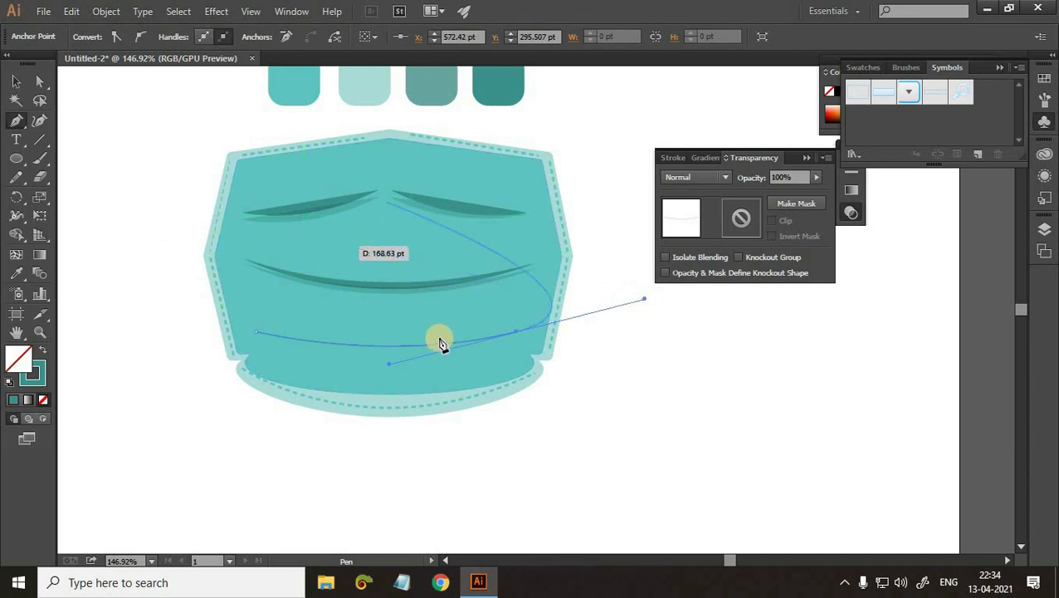
key("v")
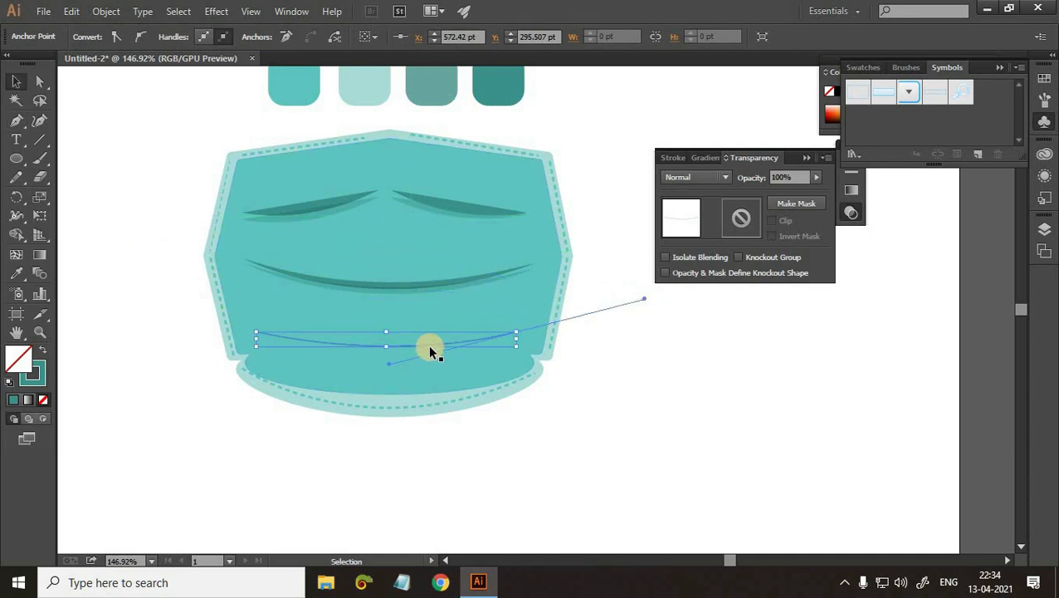
Set the lower curve's stroke weight to 6 pt and apply the variable width profile with tapered ends and an off-centre bulge.
left_click(345, 343)
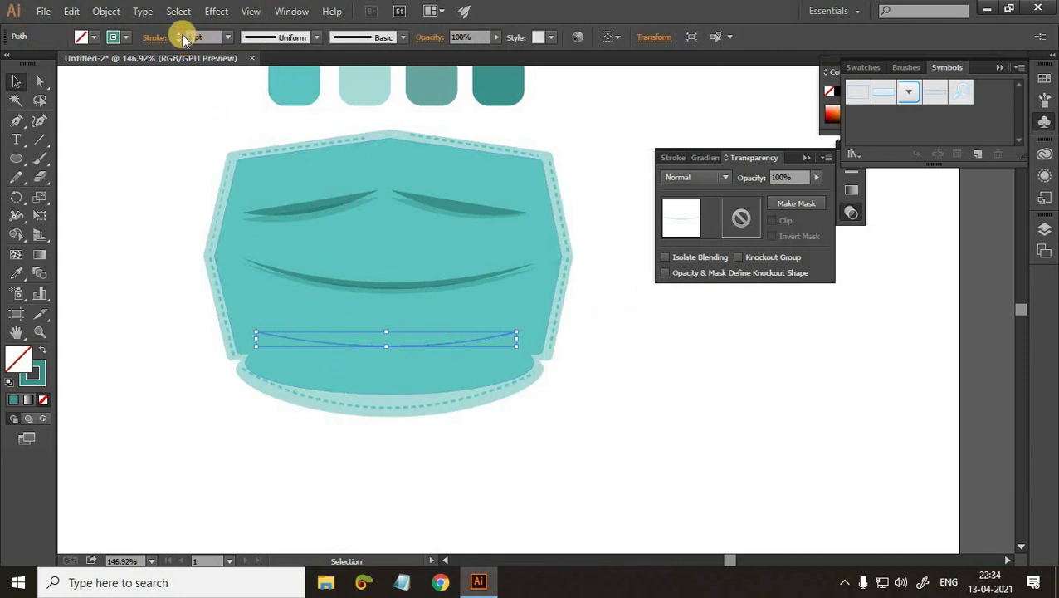
left_click(180, 36)
left_click(179, 37)
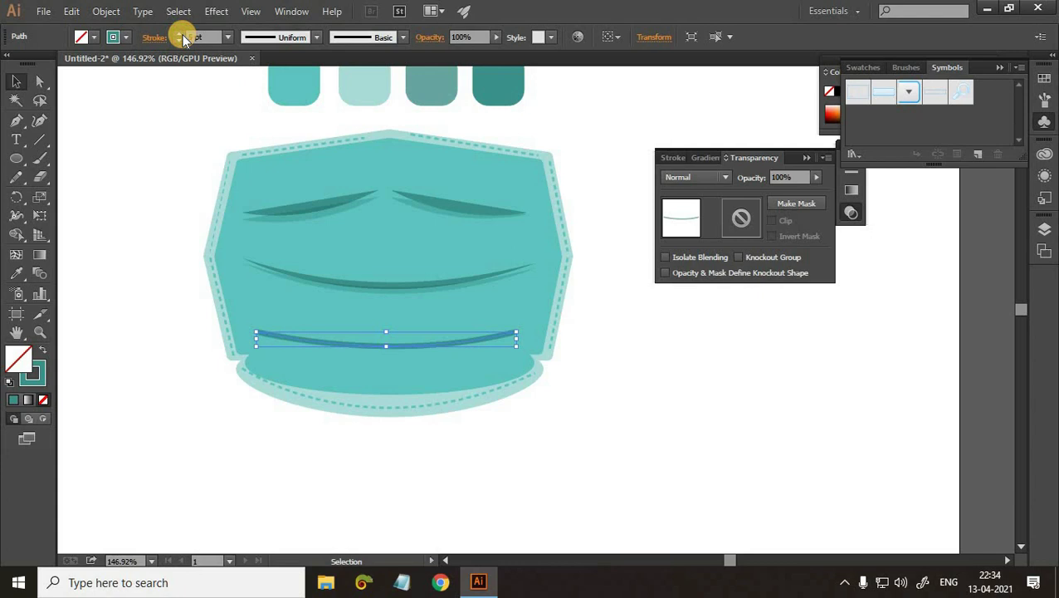
left_click(313, 38)
left_click(293, 183)
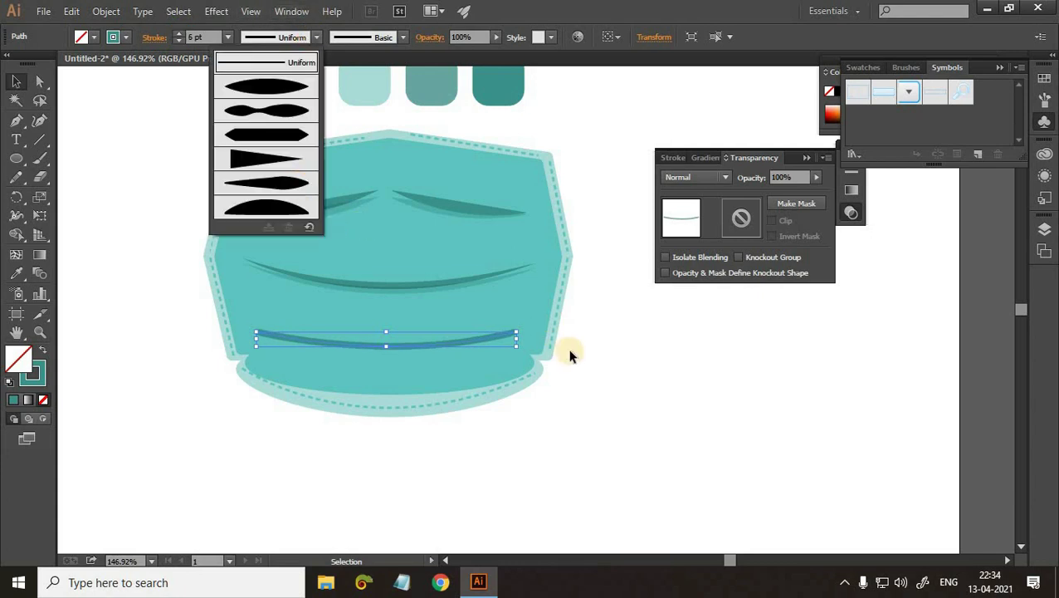
left_click(448, 336)
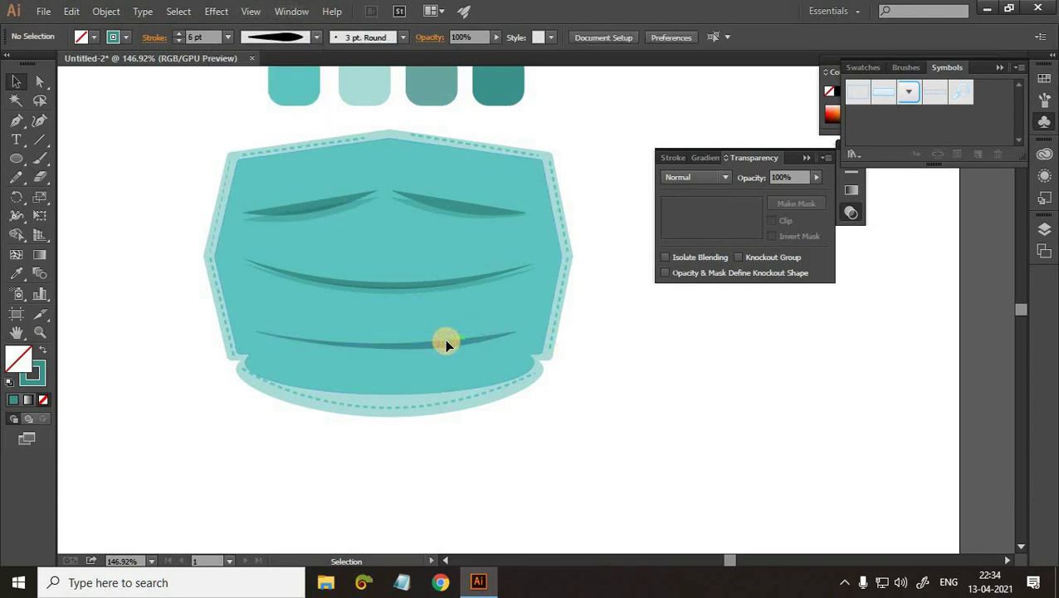
Duplicate the tapered lower curve just below the original and set the copy to Multiply at 24% opacity.
left_click(445, 343)
left_click_drag(446, 345, 430, 357)
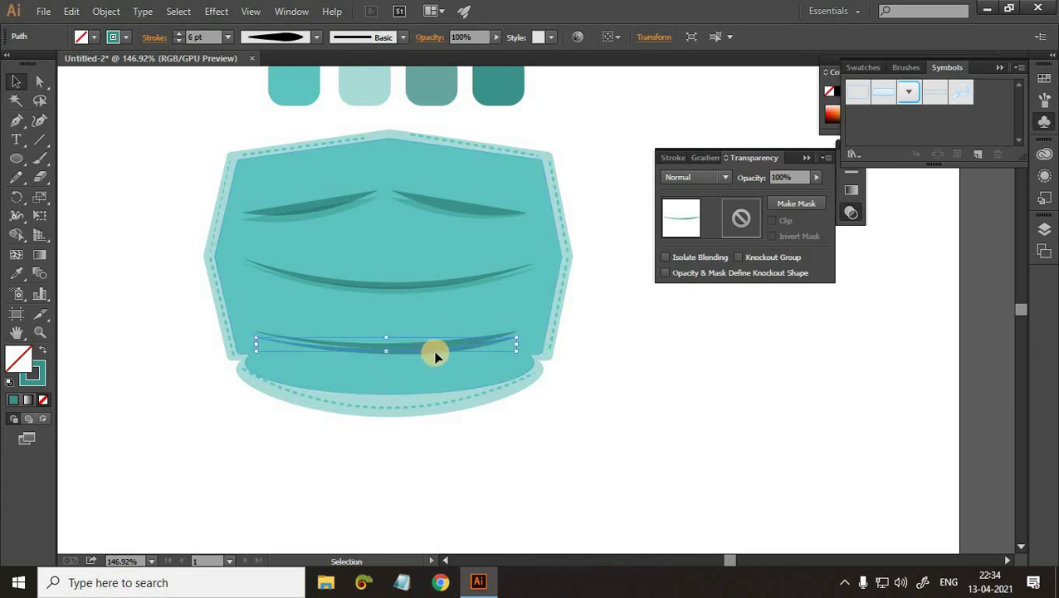
left_click(796, 176)
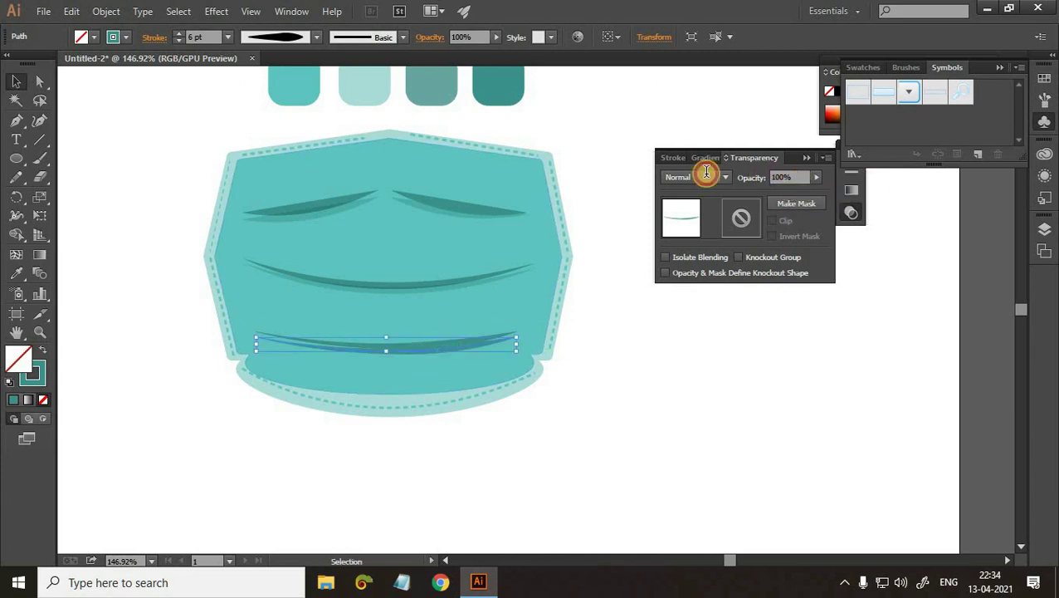
left_click(772, 177)
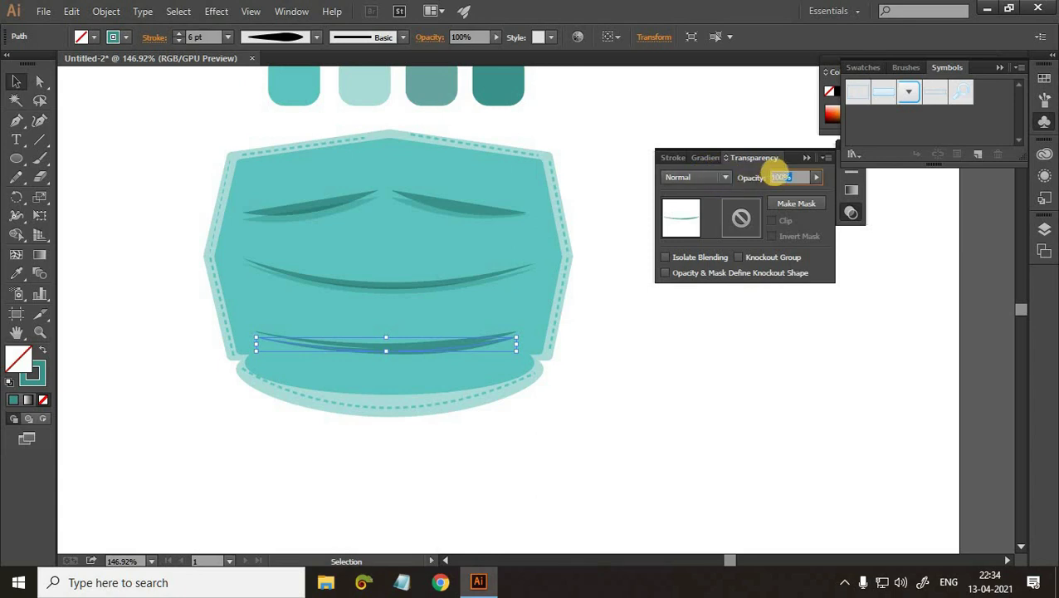
type("24")
key("Return")
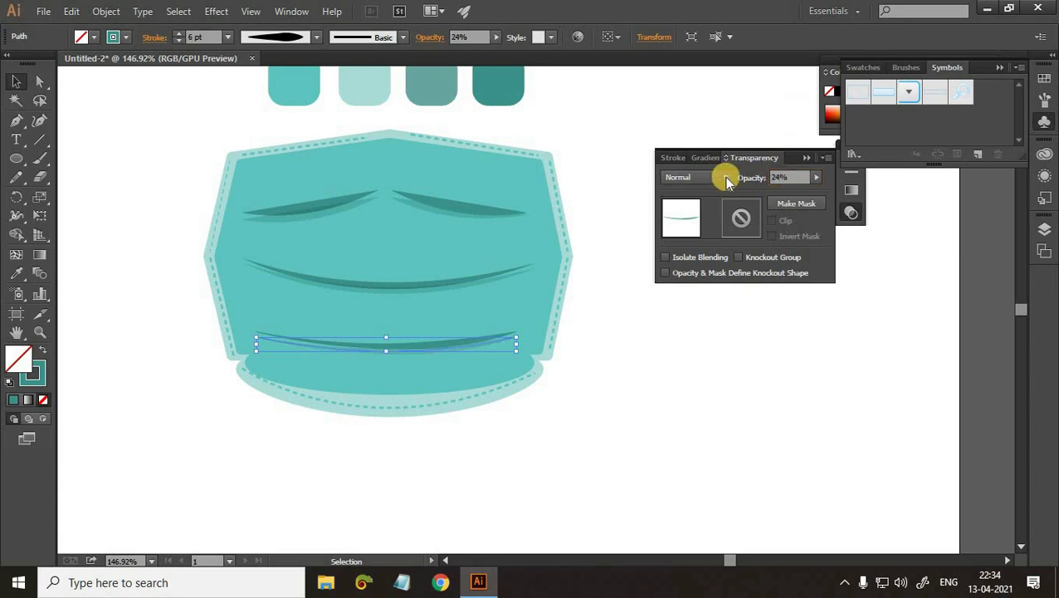
left_click(724, 177)
left_click(710, 232)
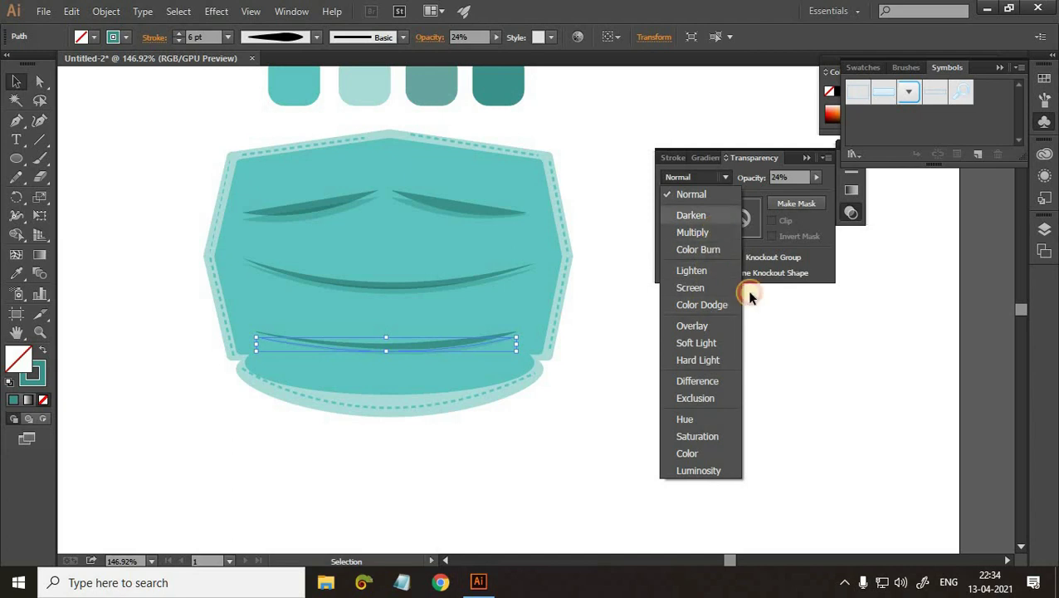
left_click(729, 336)
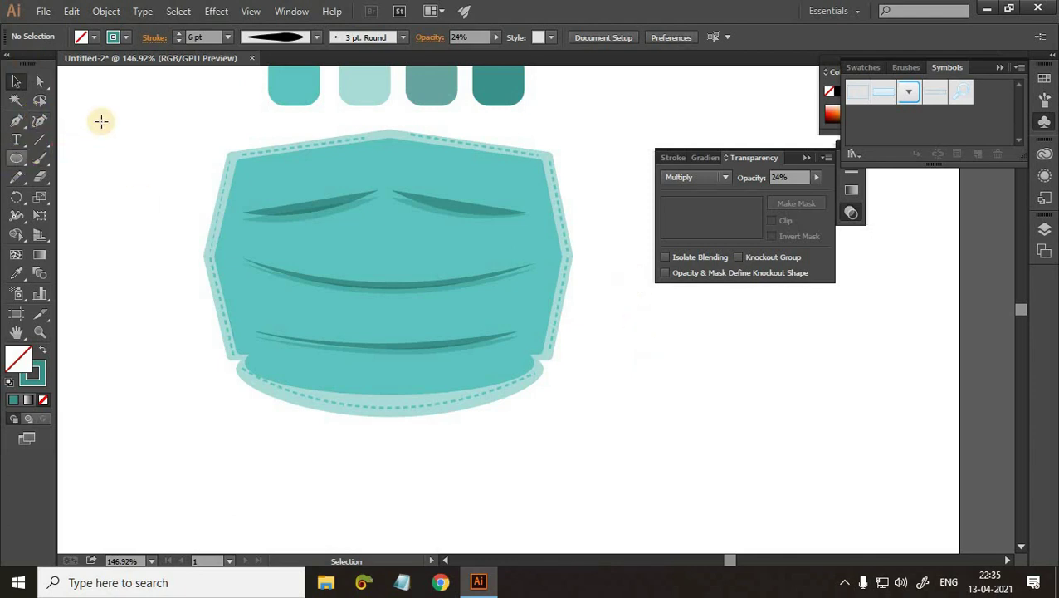
Draw an ellipse about 199 by 260 pt overlapping the body's left side and set its stroke weight to 5 pt.
key("l")
mouse_move(133, 100)
left_mouse_down()
mouse_move(201, 276)
mouse_move(276, 413)
mouse_move(307, 379)
mouse_move(352, 389)
mouse_move(211, 360)
left_mouse_up()
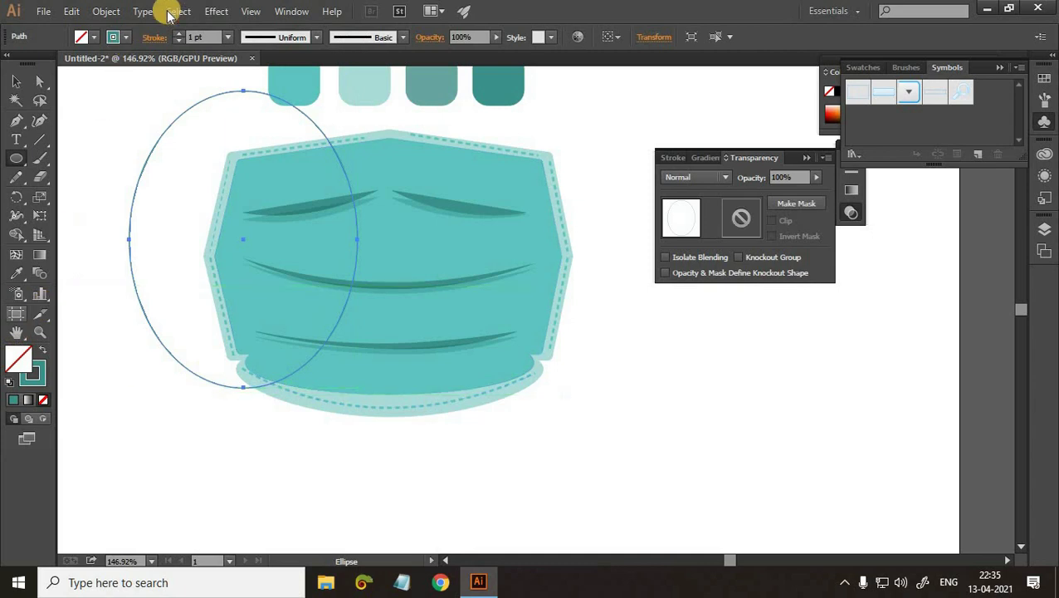
left_click(182, 32)
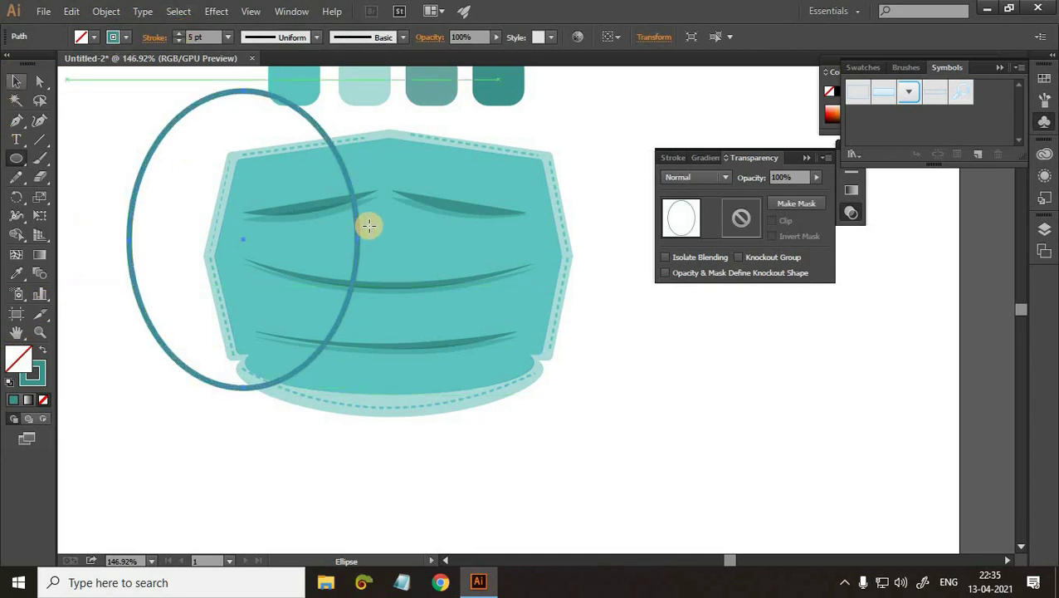
Send the ellipse behind the body so it forms an ear loop on the left side.
key("v")
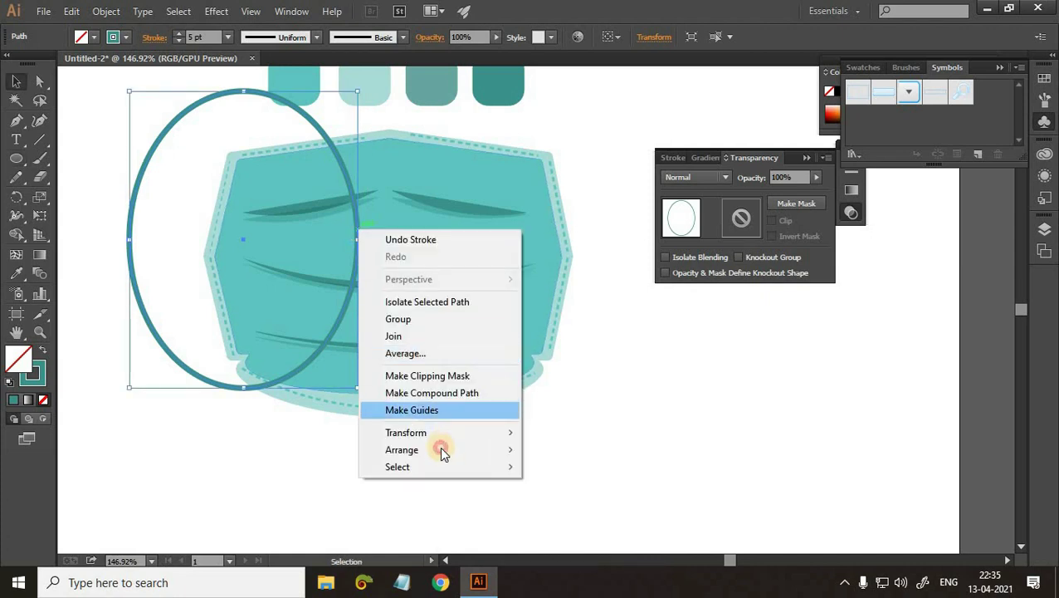
mouse_move(440, 449)
left_click(561, 453)
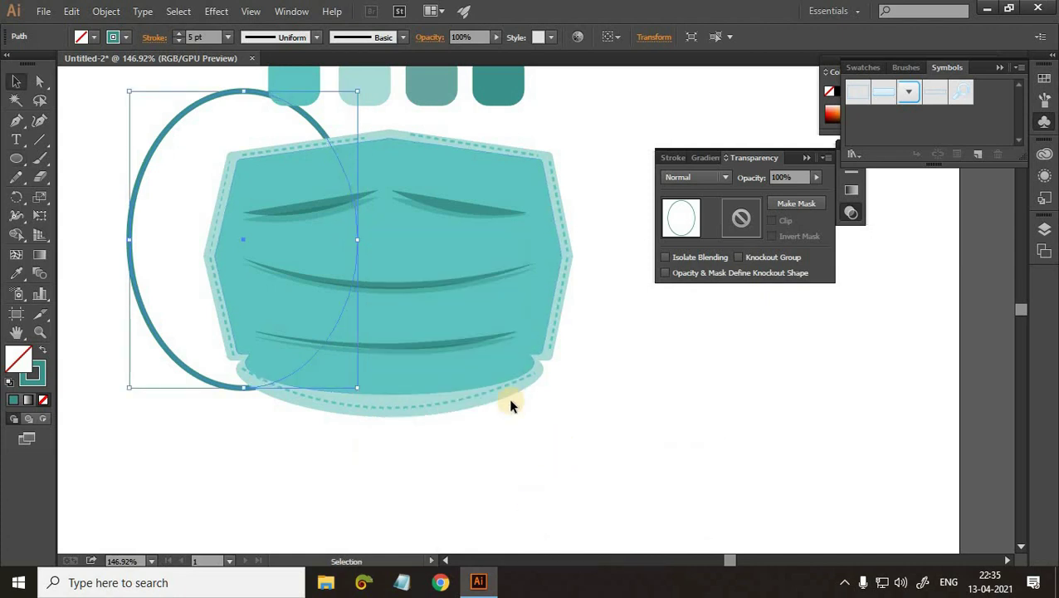
left_click(397, 233)
Move the four colour swatches straight up about 36 pt, clear of the ear loop.
scroll(233, 138, "up", 2)
scroll(233, 138, "up", 1)
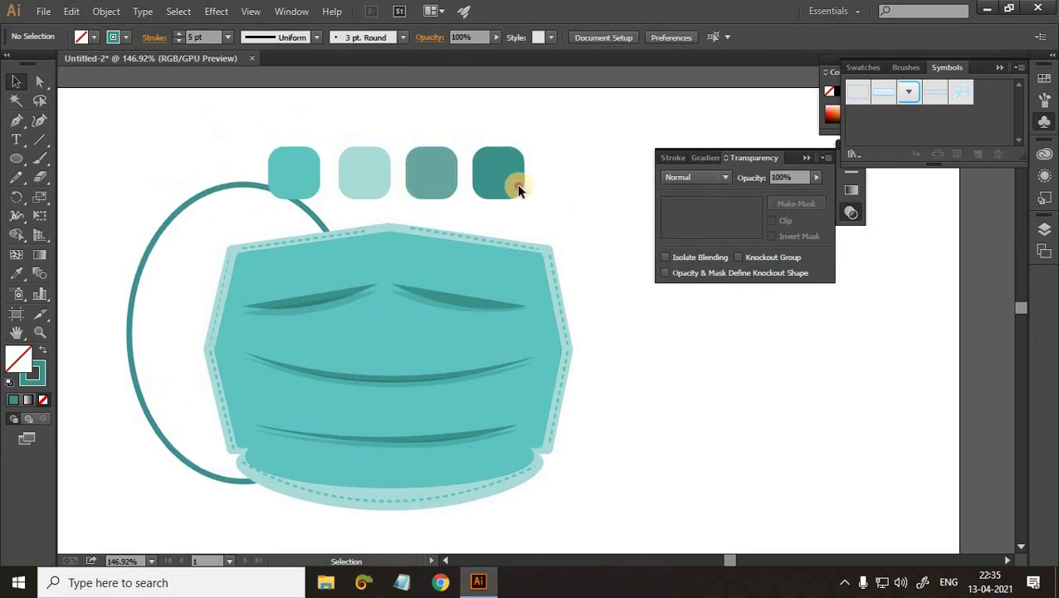
left_click_drag(237, 141, 524, 166)
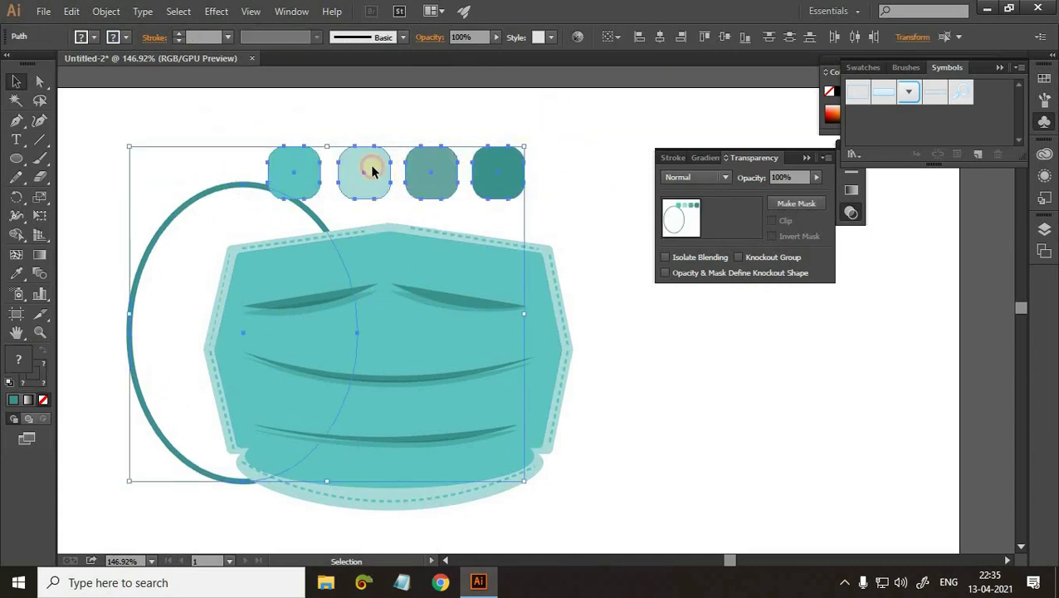
left_click(330, 159)
left_click(409, 170)
left_click_drag(519, 166, 523, 171)
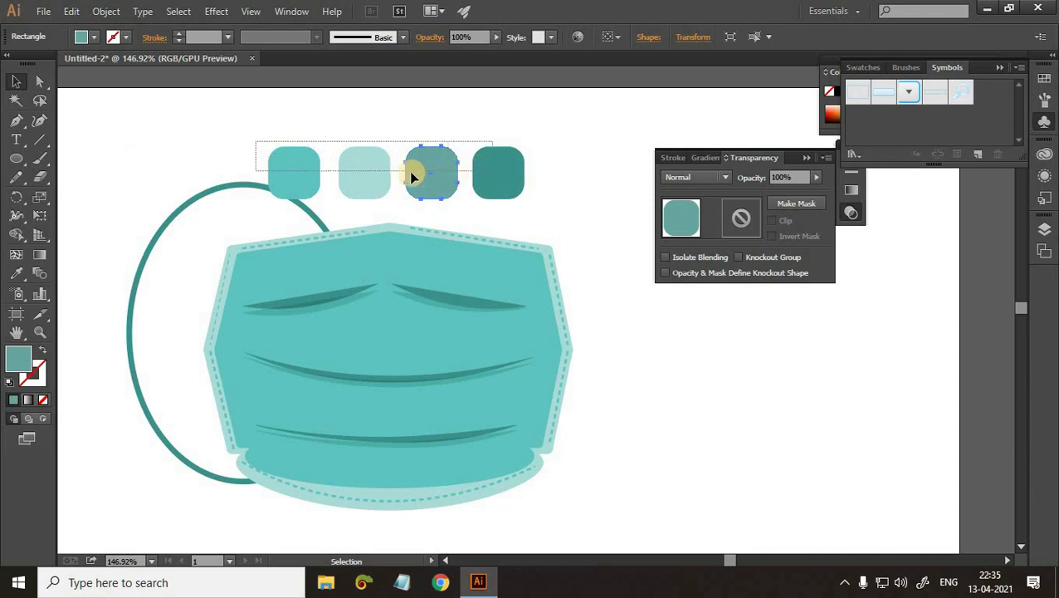
left_click_drag(414, 173, 560, 137)
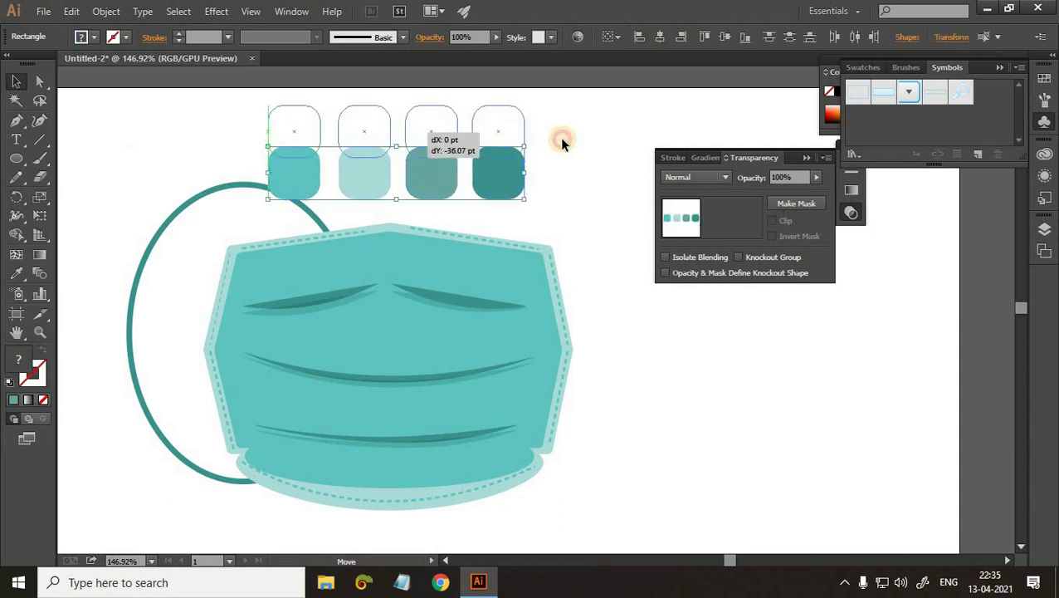
left_click(407, 203)
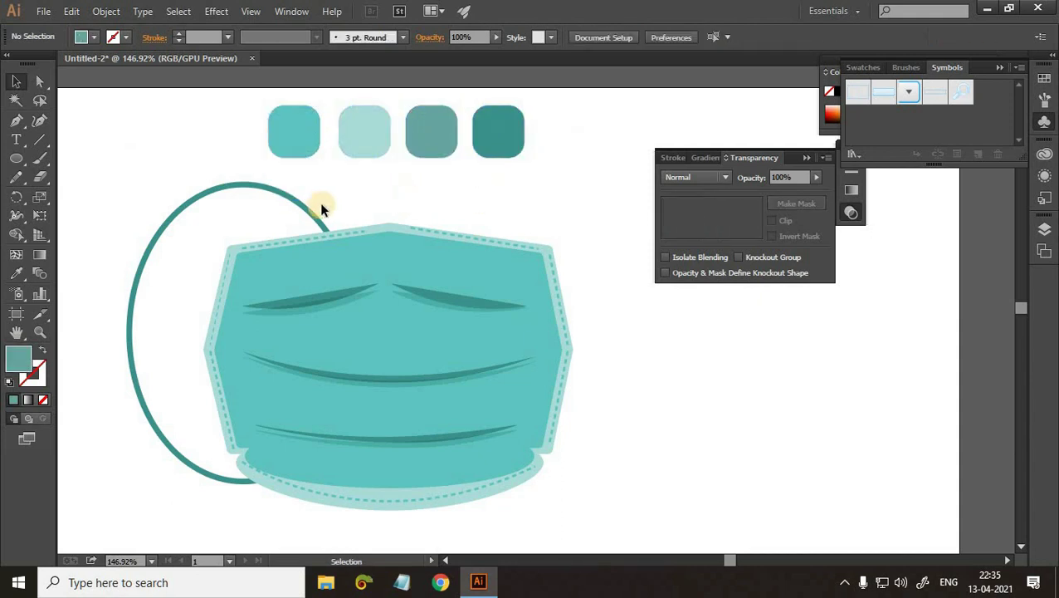
Add an anchor point on the loop at the body's upper edge and move it about 43 pt left to bend the loop inward.
left_click(43, 81)
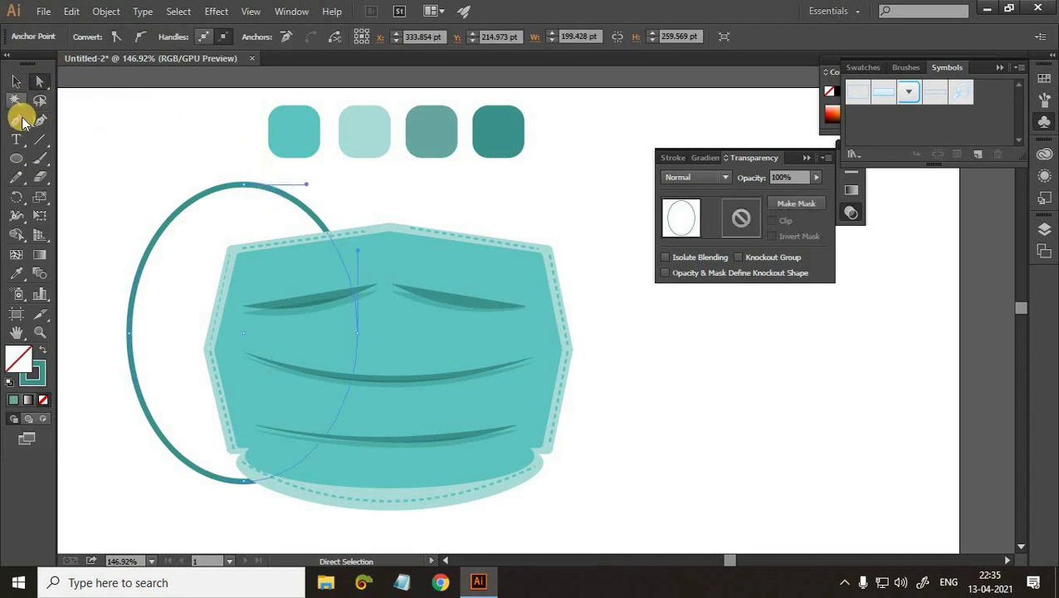
left_click(18, 119)
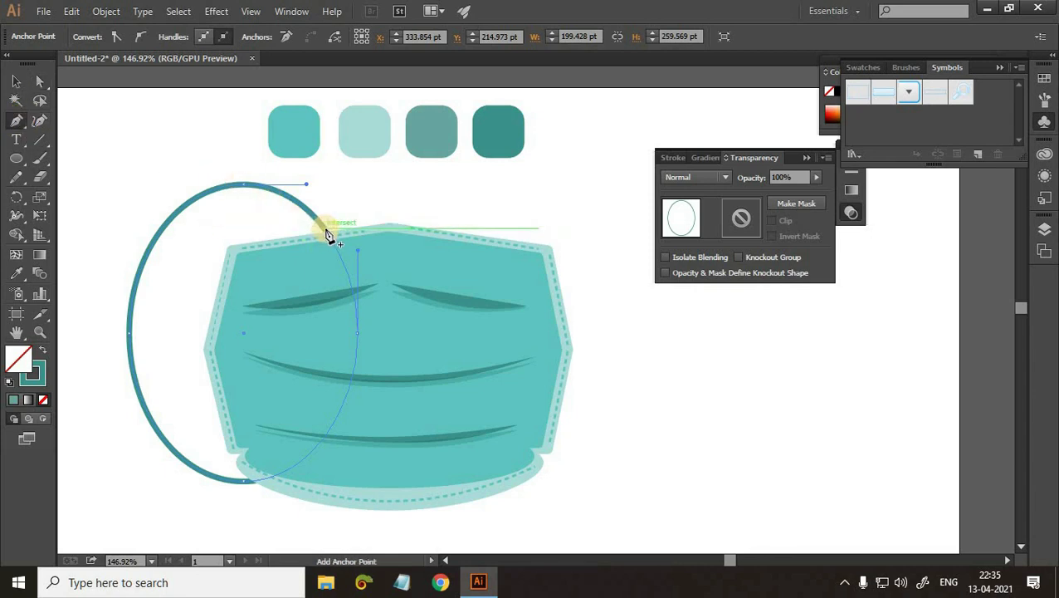
left_click(328, 235)
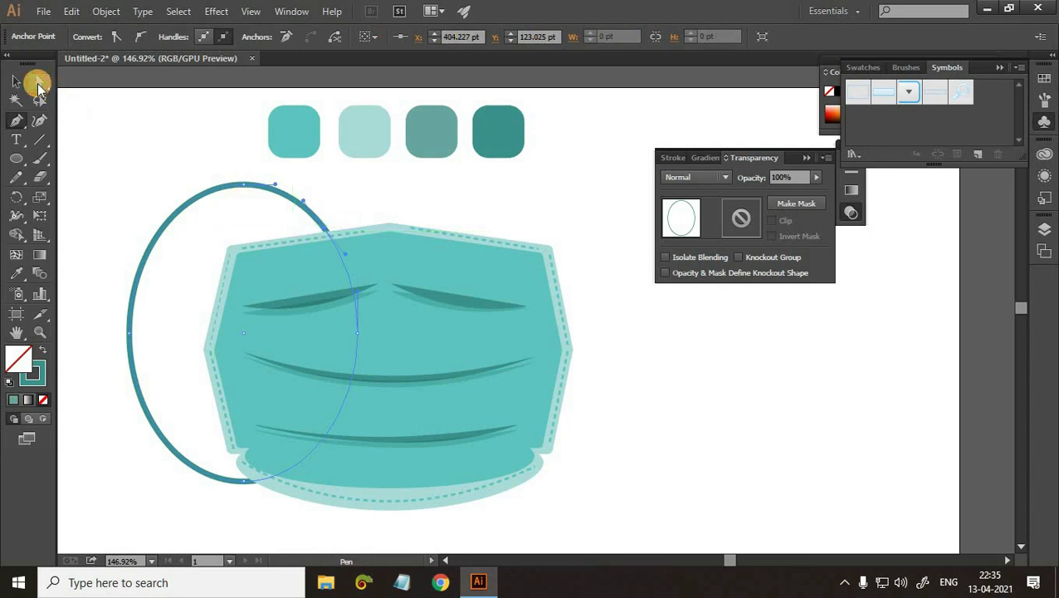
left_click(37, 86)
left_click(325, 234)
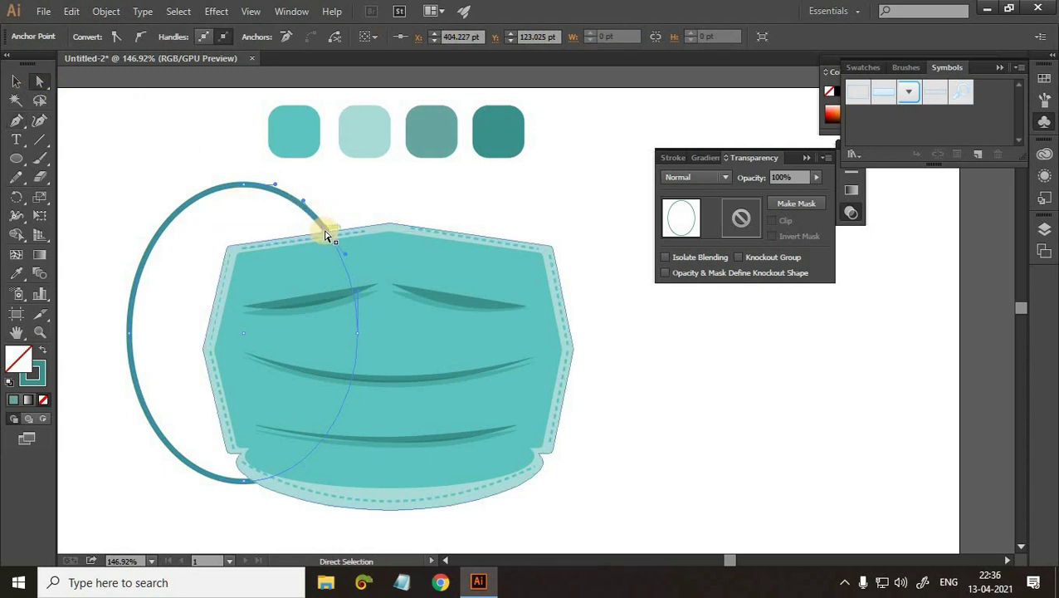
left_click_drag(325, 235, 274, 238)
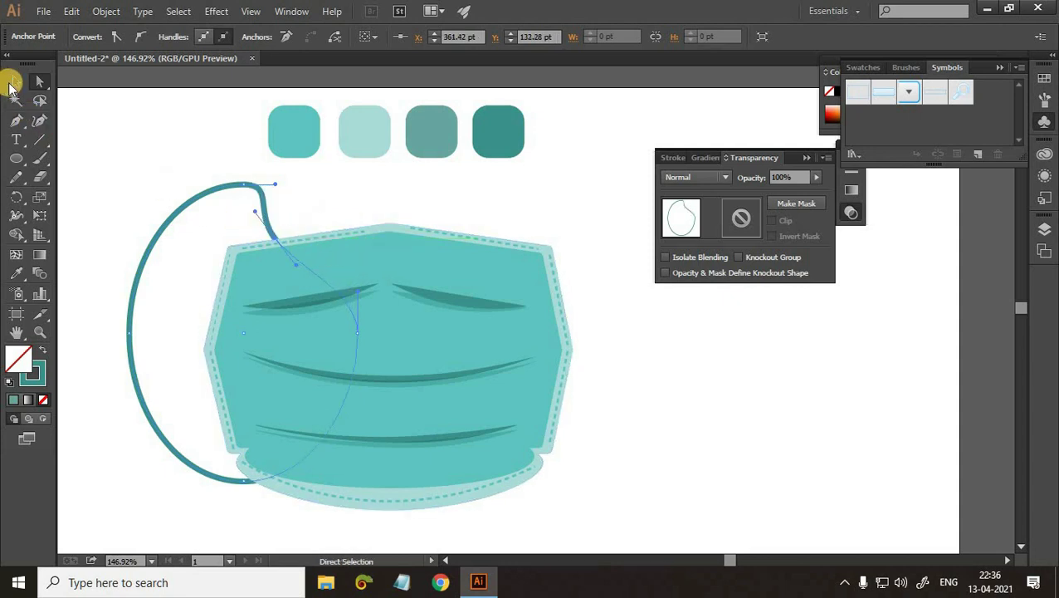
left_click(14, 82)
left_click(240, 164)
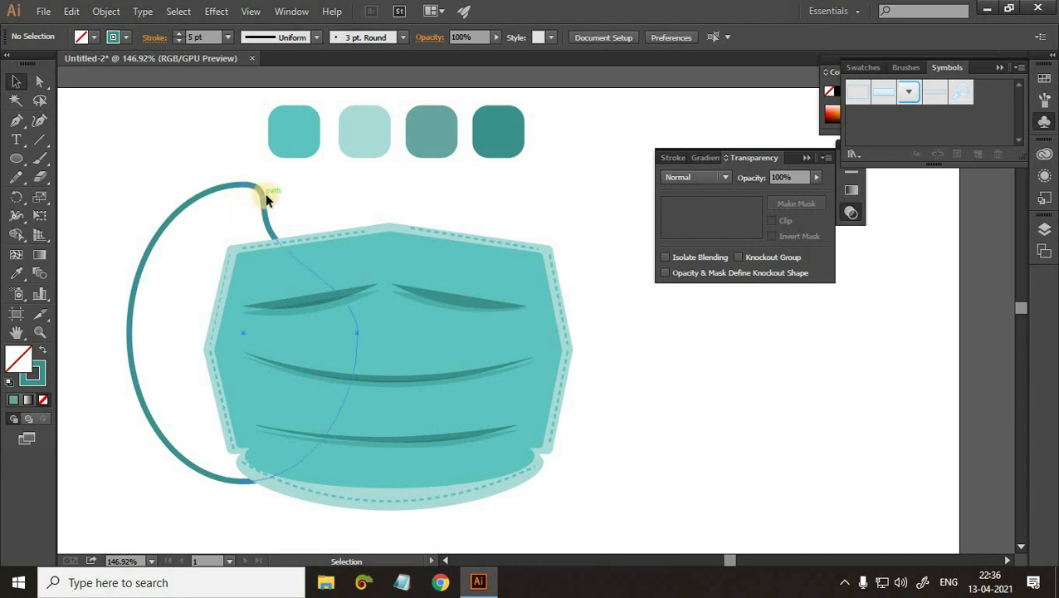
Reflect a copy of the ear loop across the vertical axis.
left_click(263, 194)
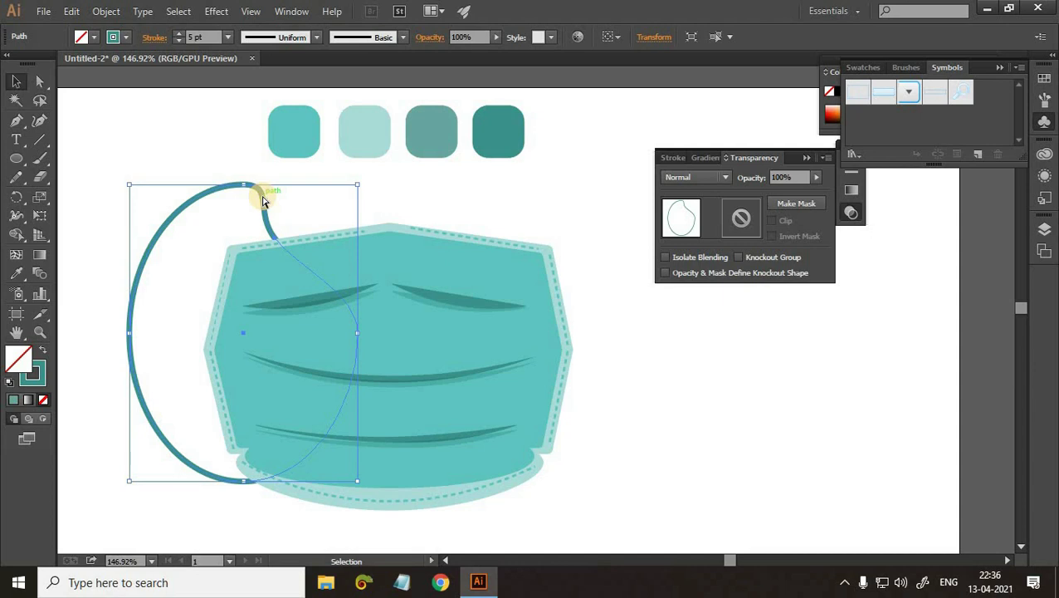
key("a")
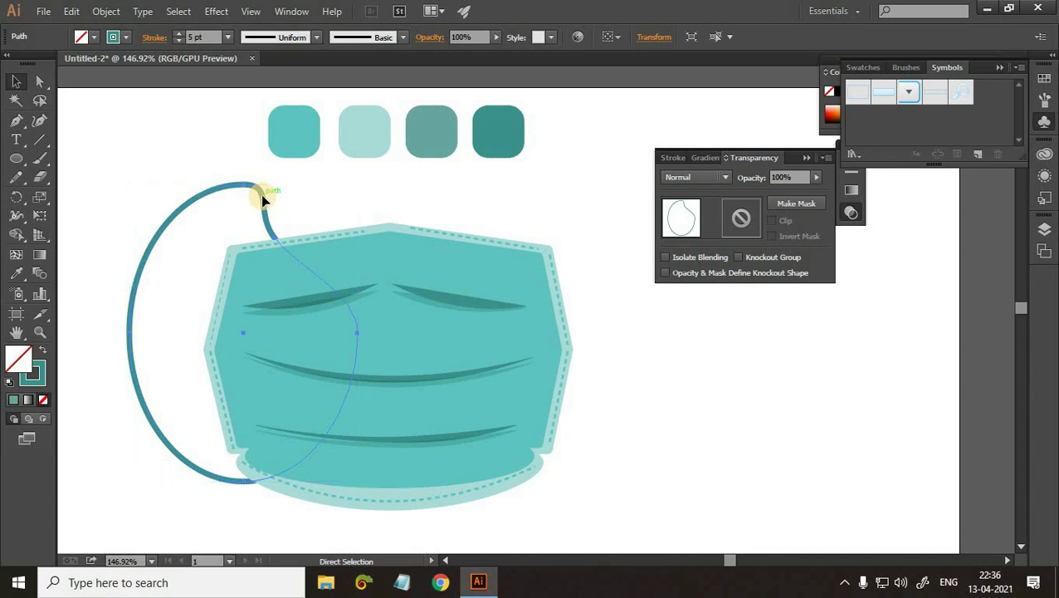
key("v")
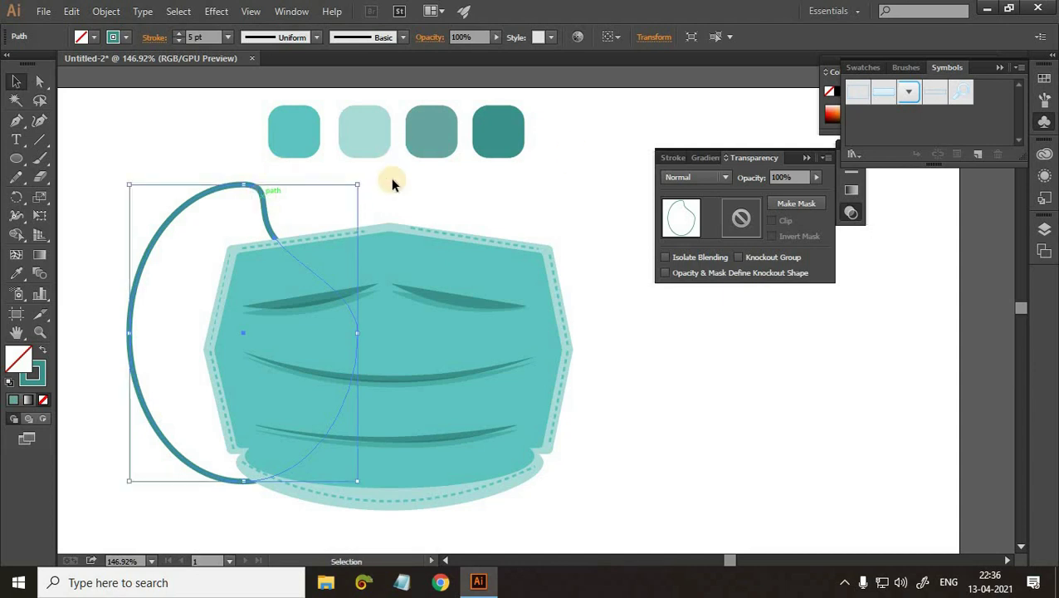
right_click(275, 225)
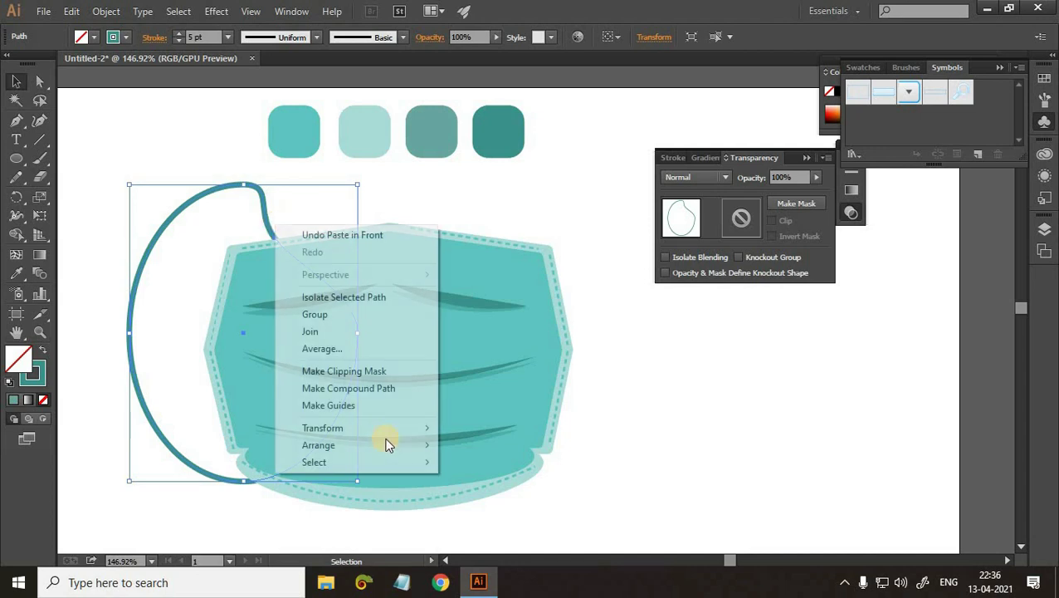
mouse_move(501, 431)
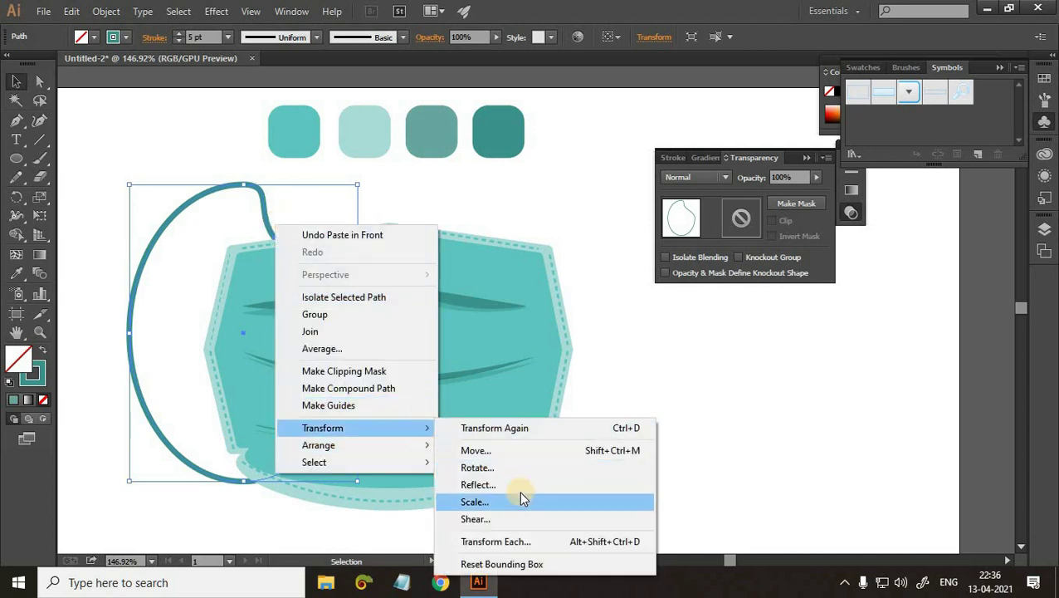
left_click(541, 480)
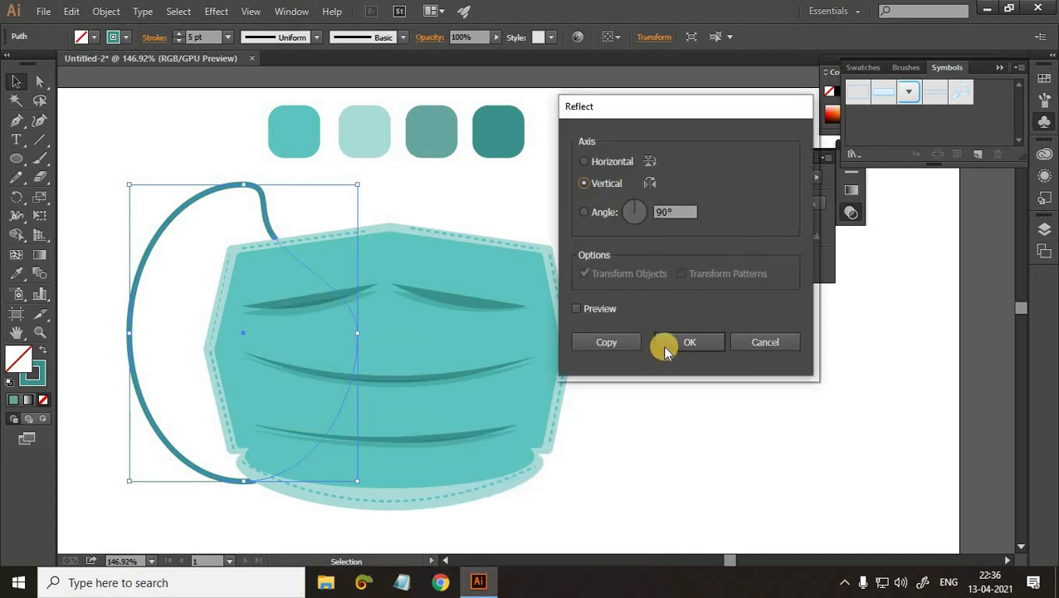
left_click(635, 340)
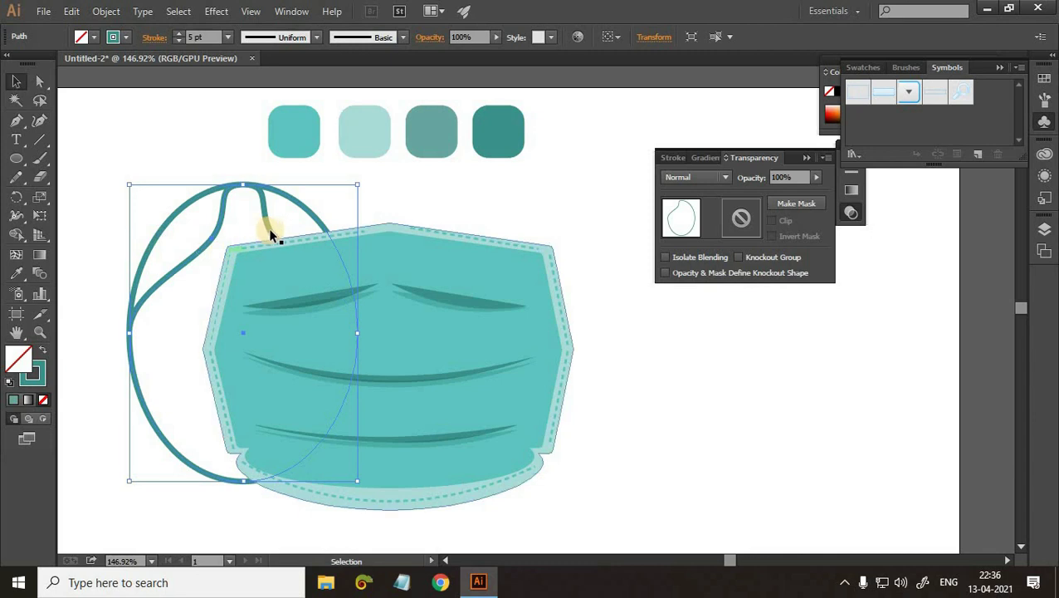
left_click_drag(271, 231, 428, 232)
key("ctrl+z")
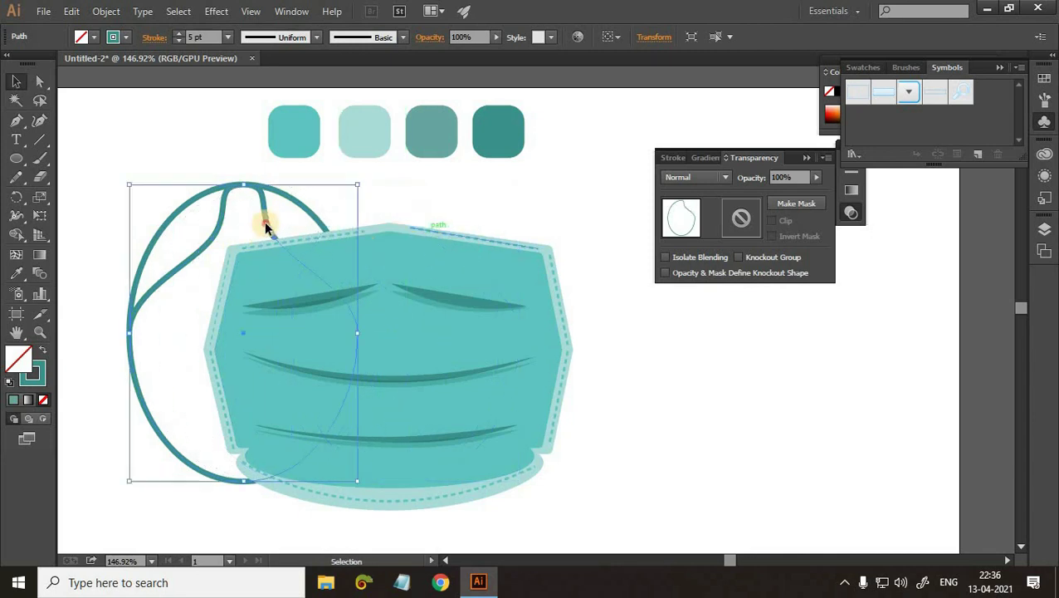
left_click_drag(265, 221, 581, 235)
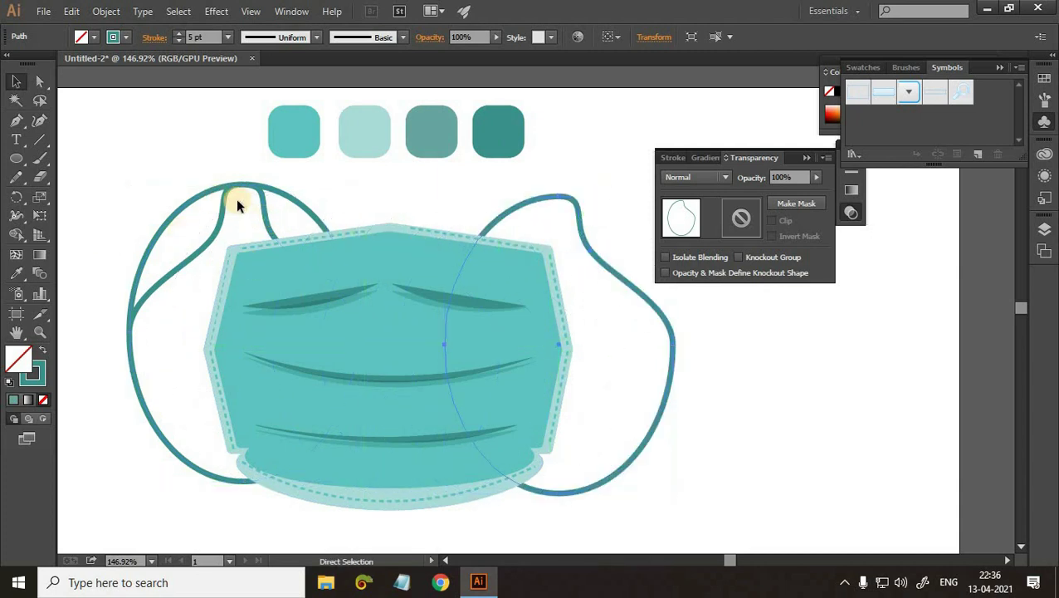
key("ctrl+z")
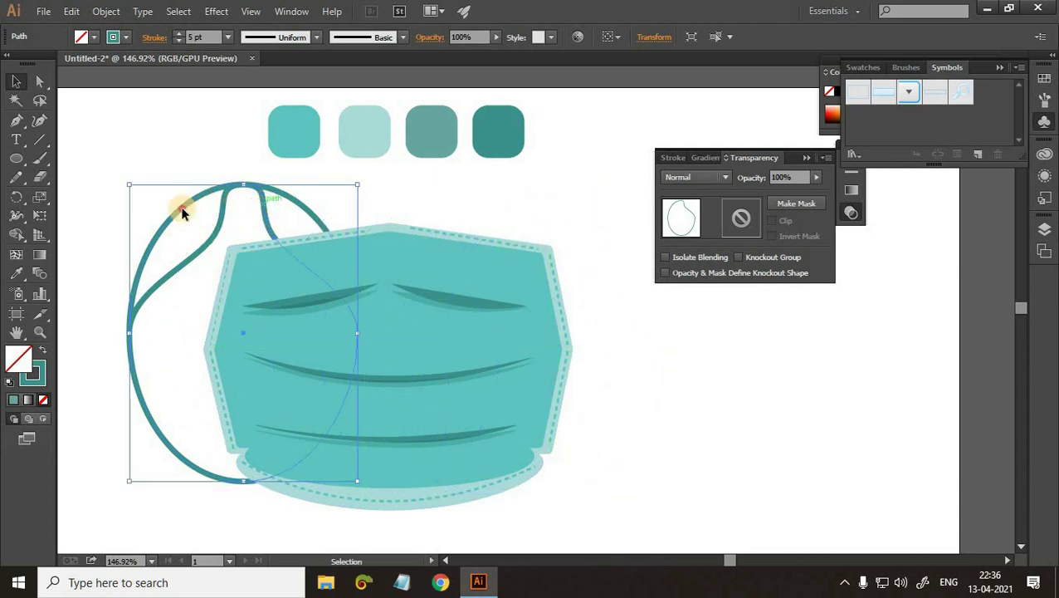
double_click(396, 220)
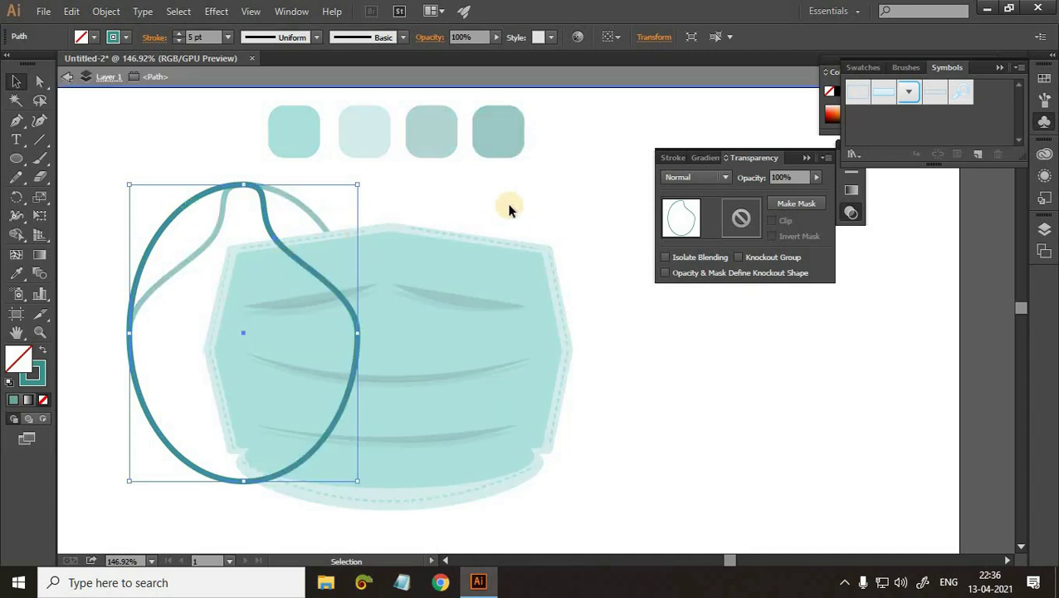
left_click(629, 196)
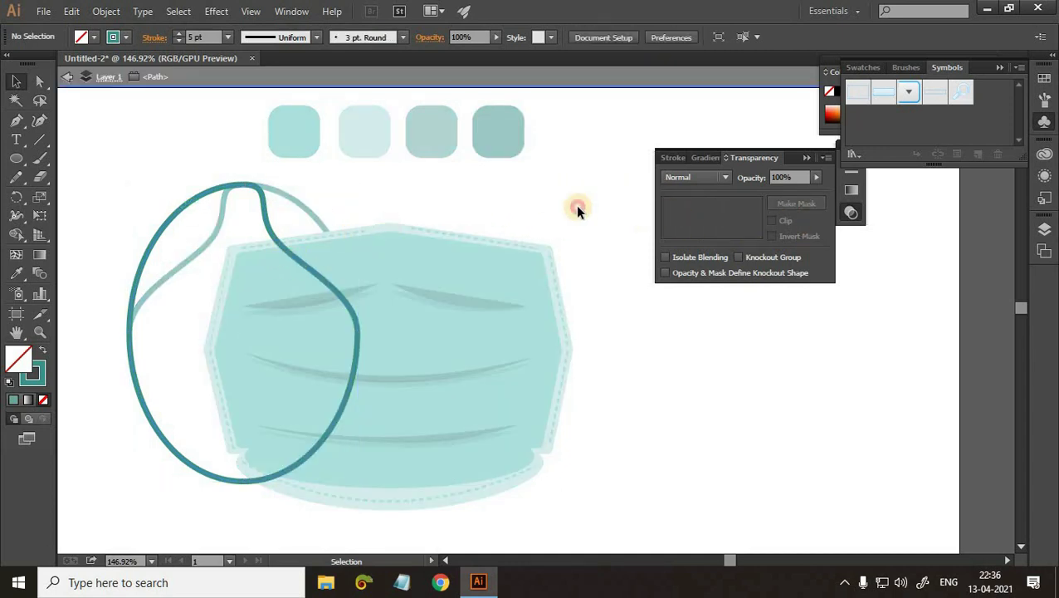
double_click(181, 218)
left_click_drag(176, 213, 205, 222)
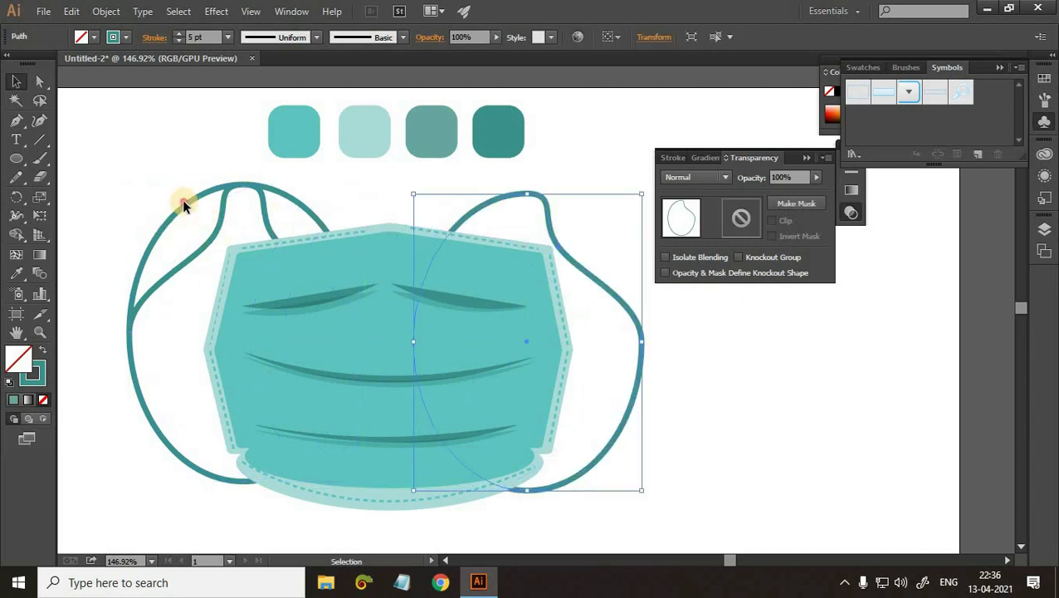
double_click(182, 199)
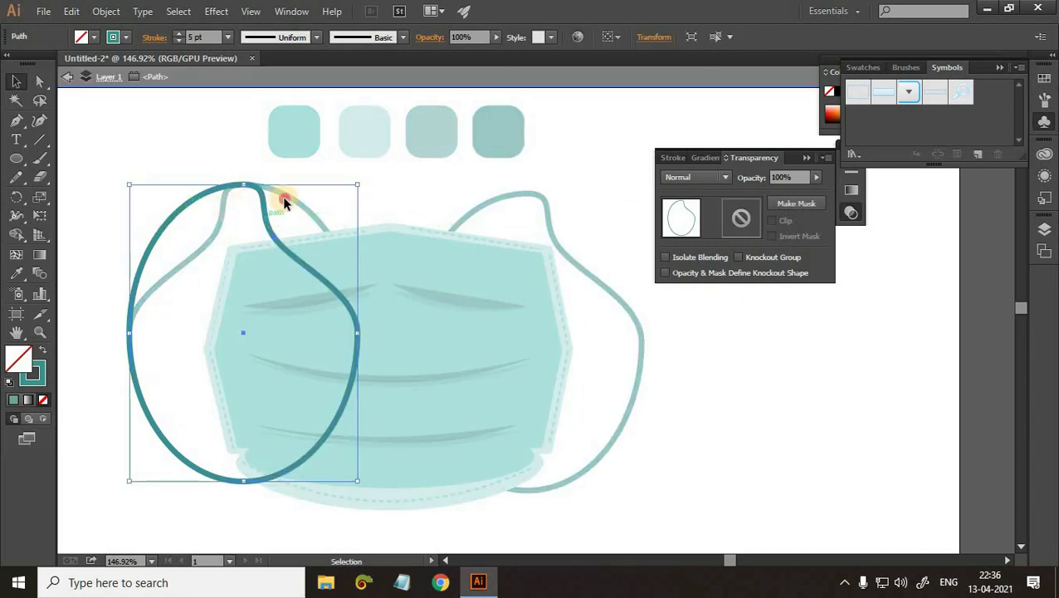
left_click(221, 227)
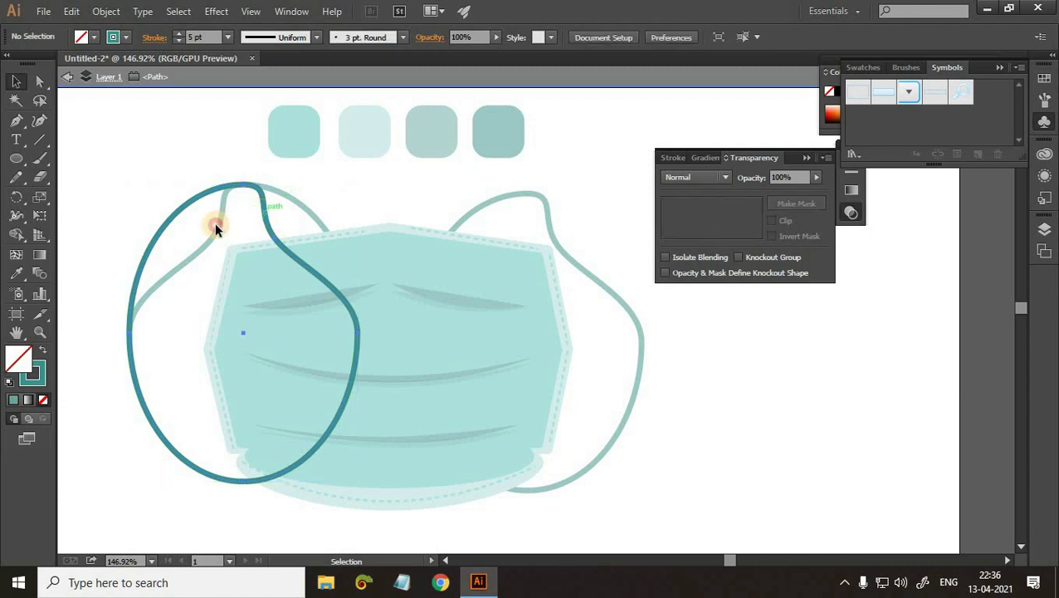
left_click(574, 223)
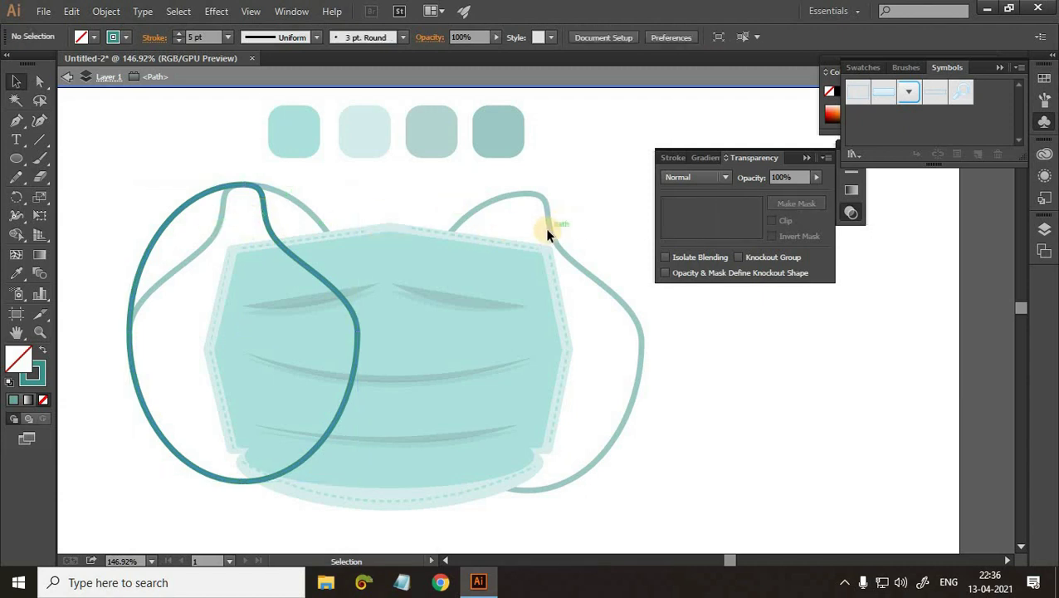
double_click(124, 130)
left_click(630, 310)
key("Delete")
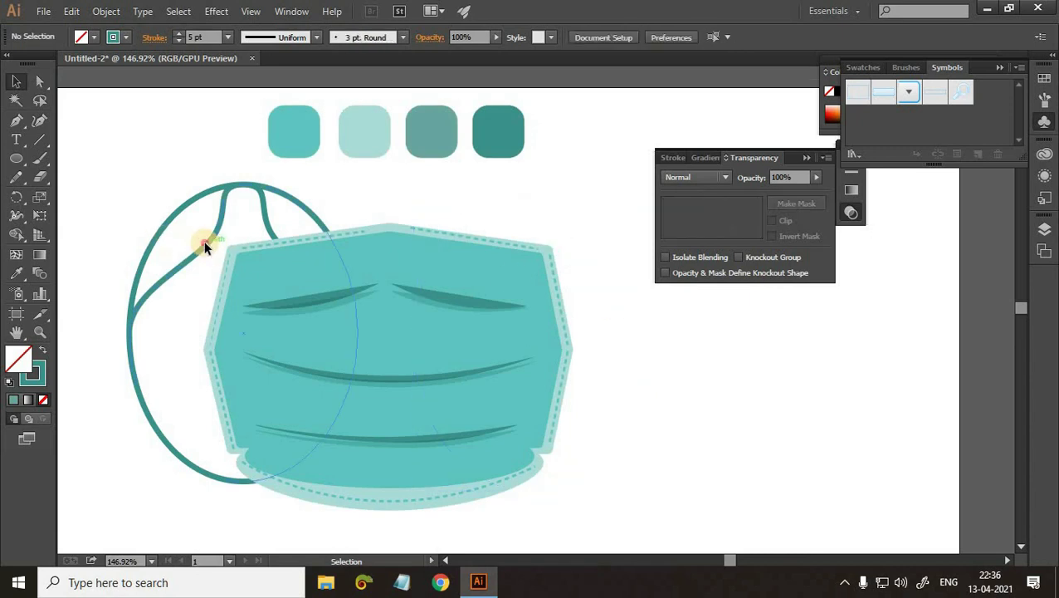
Move the mirrored loop about 279 pt straight right to form the ear loop on the mask's opposite side.
left_click(225, 224)
left_click_drag(223, 224, 519, 209)
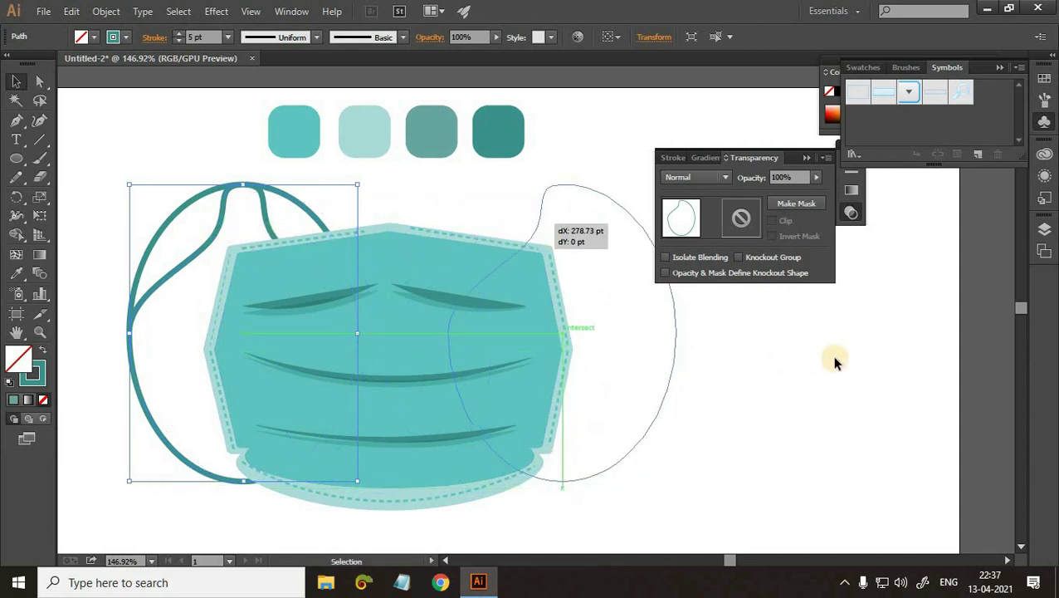
left_click(832, 354)
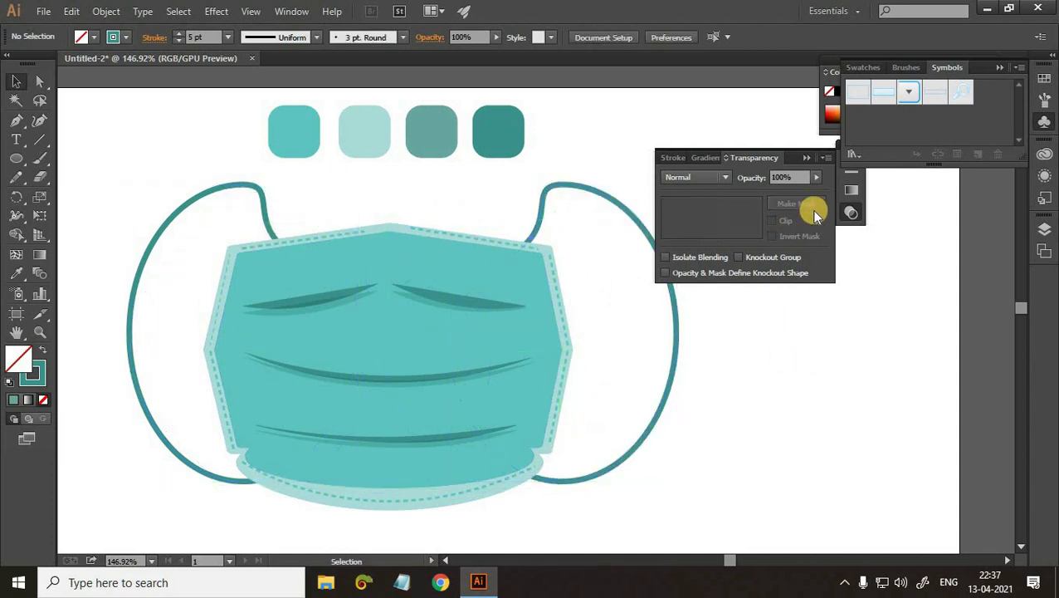
left_click(802, 158)
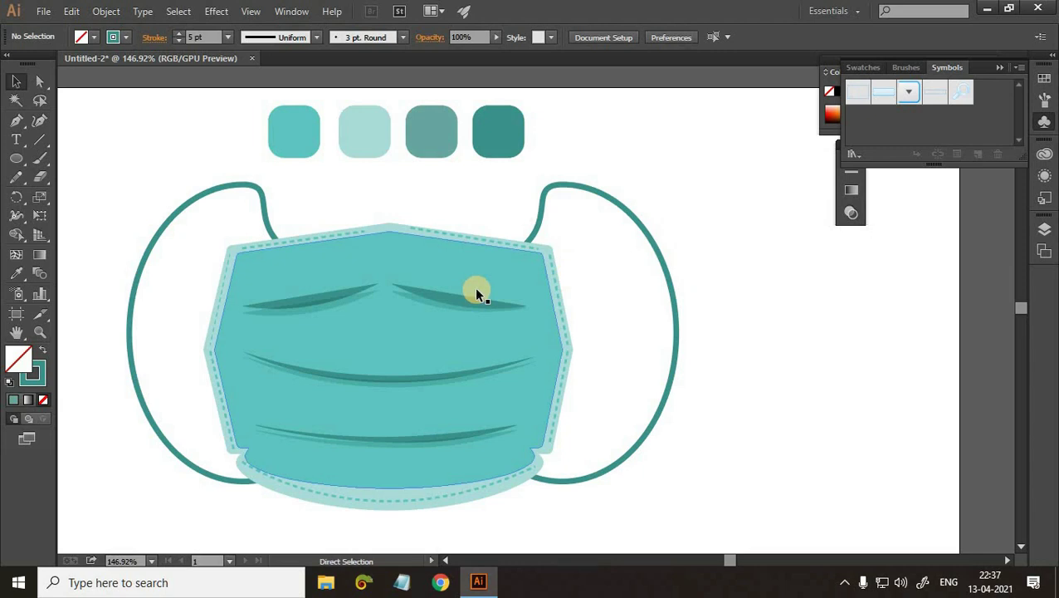
Select the whole mask with both ear loops and stretch it horizontally so it becomes wider at the same height.
key("ctrl+1")
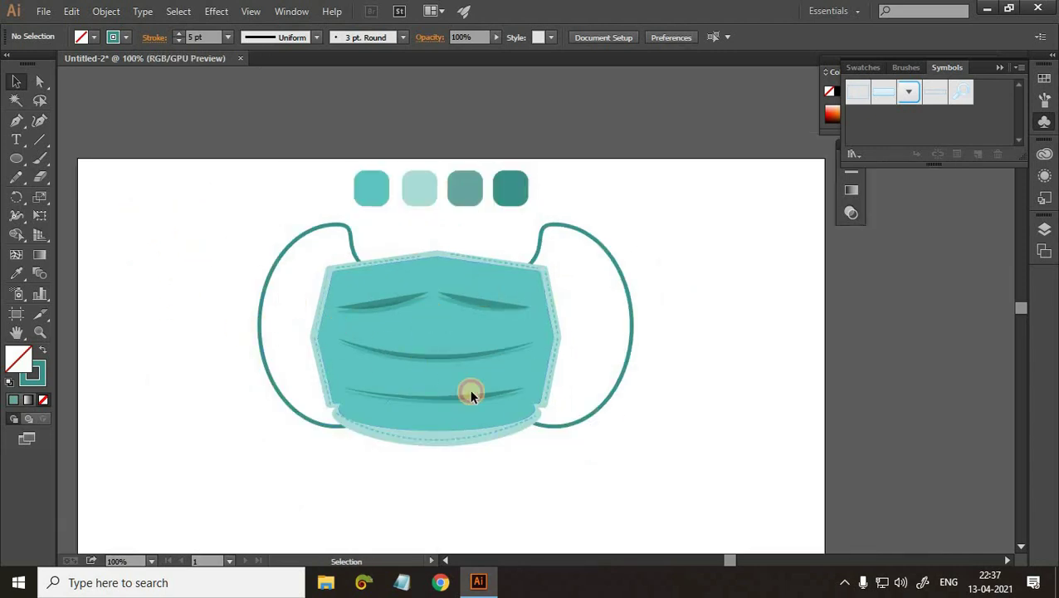
left_click_drag(137, 210, 678, 446)
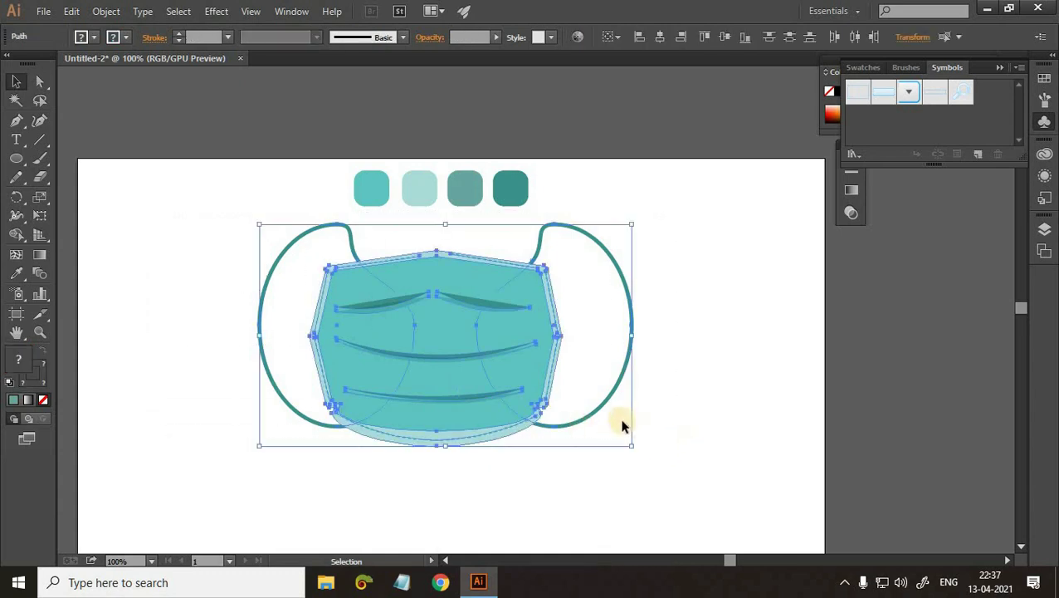
left_click_drag(633, 336, 405, 475)
left_click(405, 475)
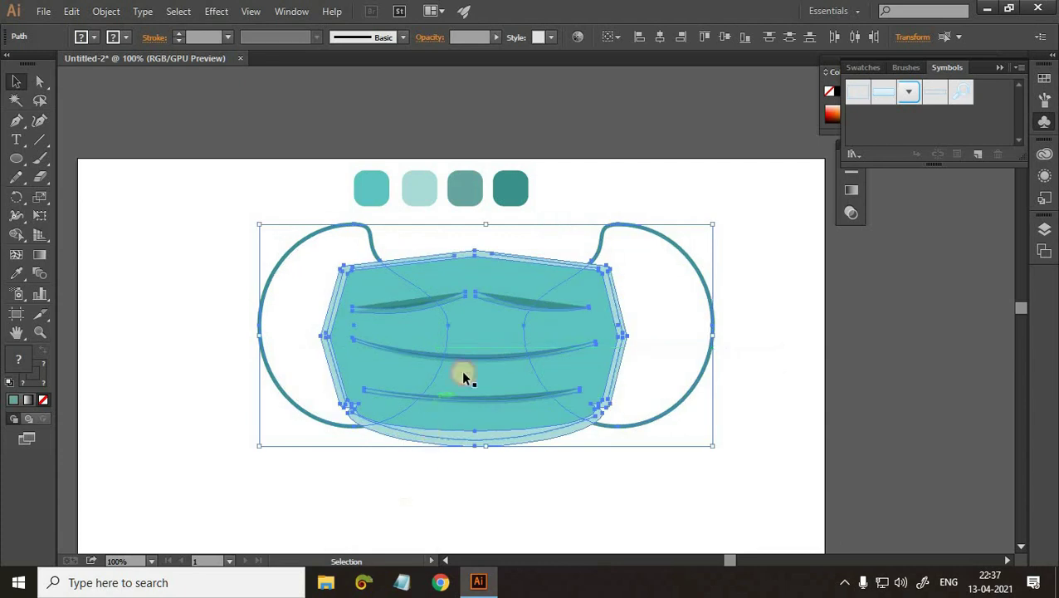
Group all the mask parts and move the group about 27 pt left and 33 pt down on the artboard.
left_click_drag(473, 358, 443, 374)
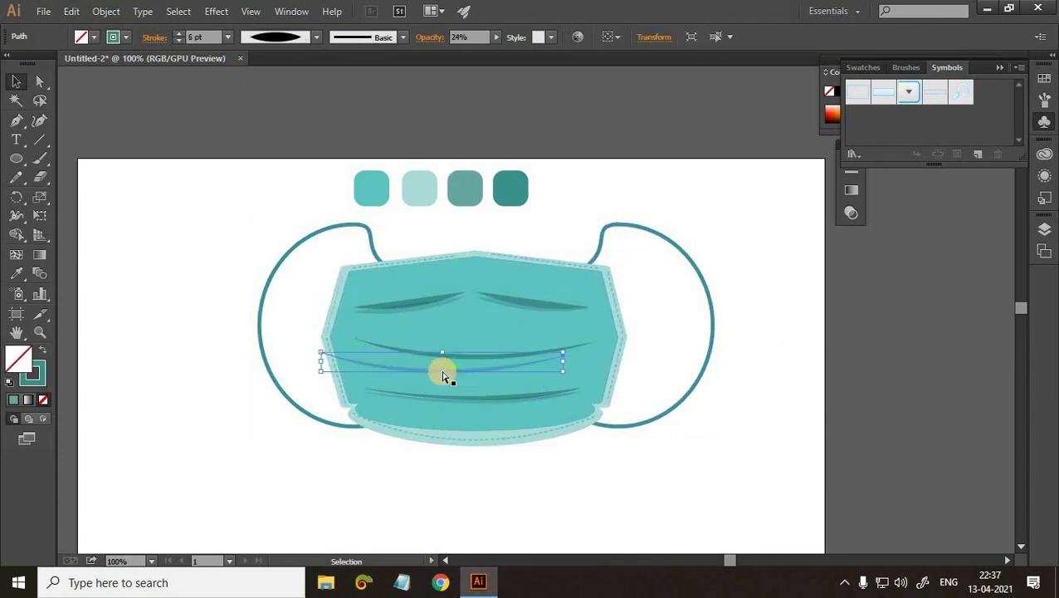
key("ctrl+z")
mouse_move(209, 212)
left_mouse_down()
mouse_move(513, 408)
mouse_move(696, 445)
left_mouse_up()
right_click(515, 232)
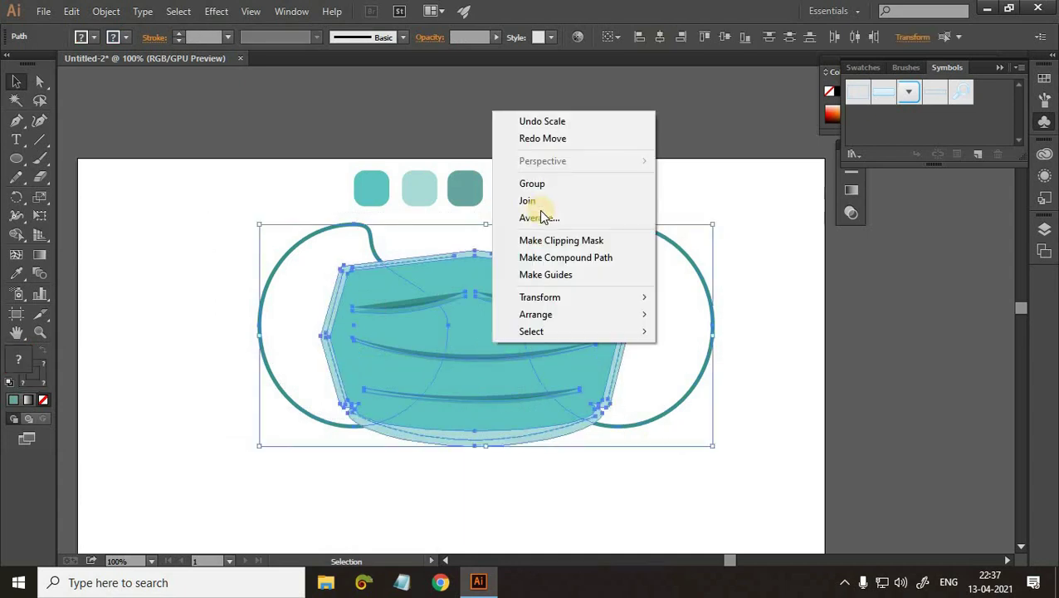
left_click(542, 182)
left_click(677, 319)
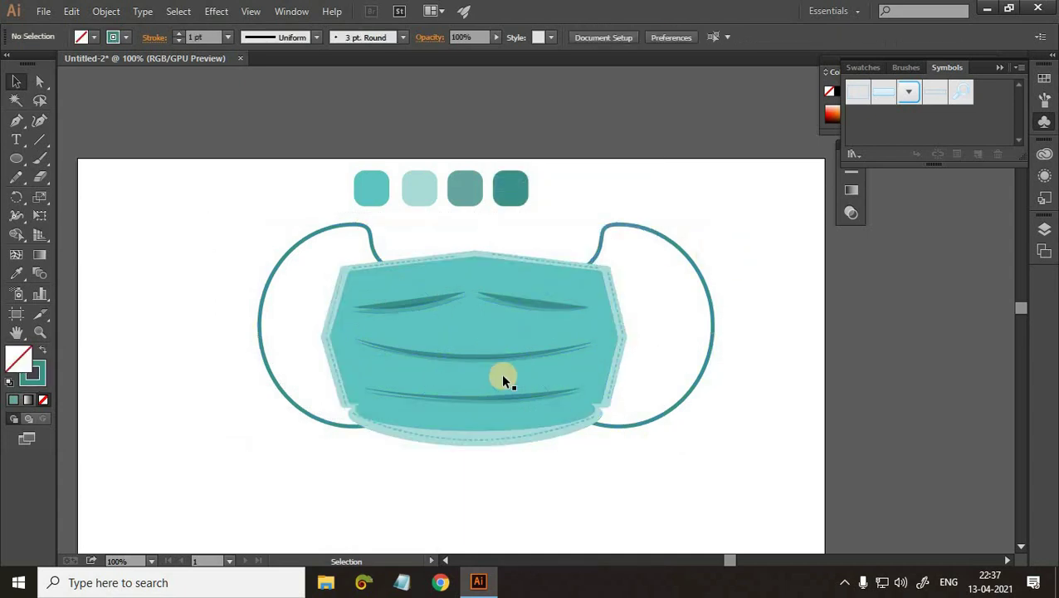
left_click_drag(489, 398, 469, 423)
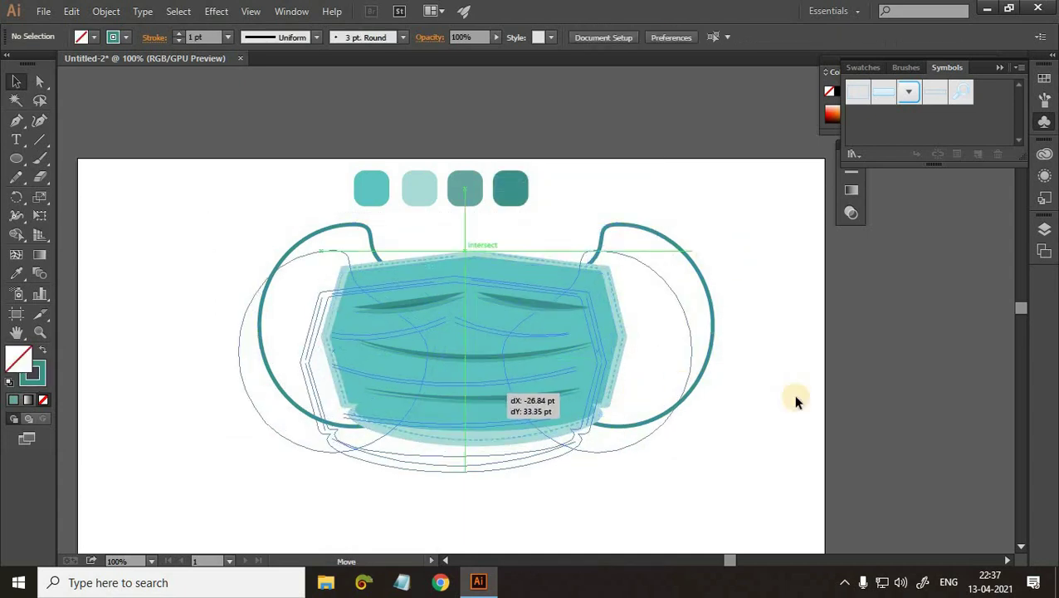
left_click(751, 386)
Delete the four colour swatches above the mask.
scroll(274, 148, "down", 2)
scroll(275, 148, "up", 1)
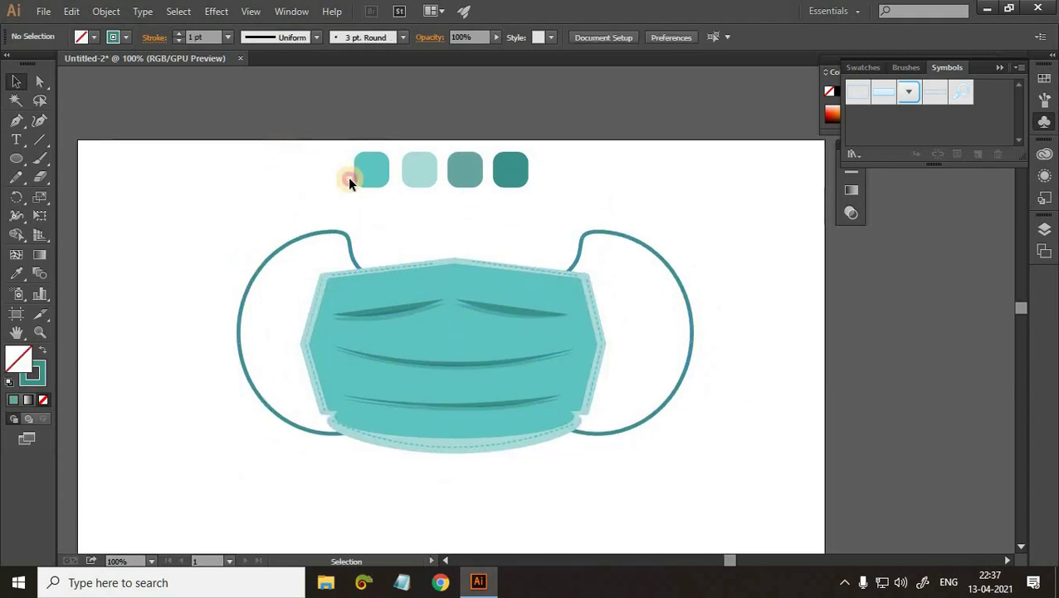
left_click_drag(292, 156, 573, 188)
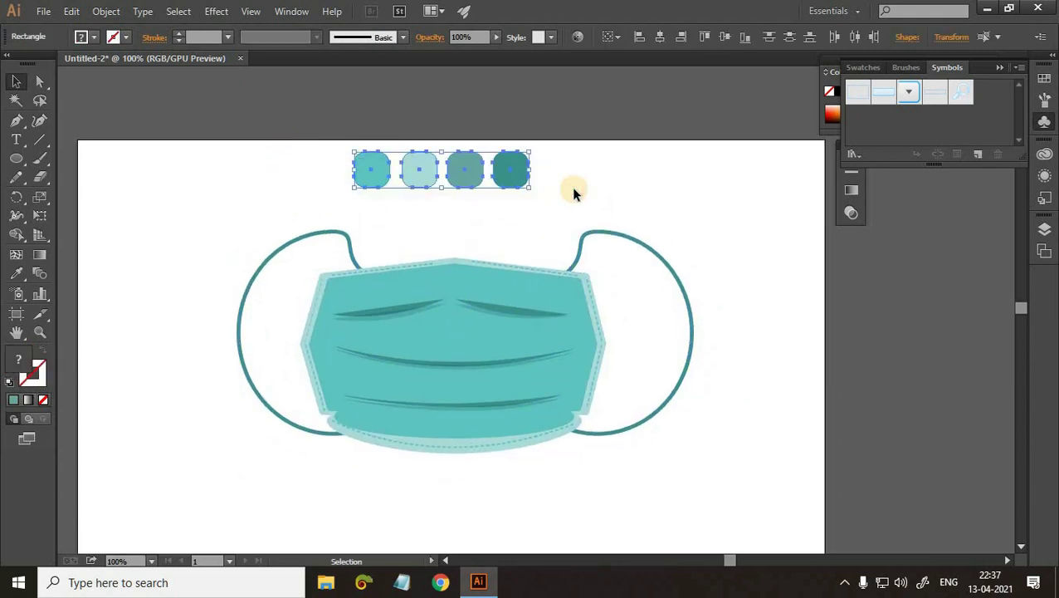
key("Delete")
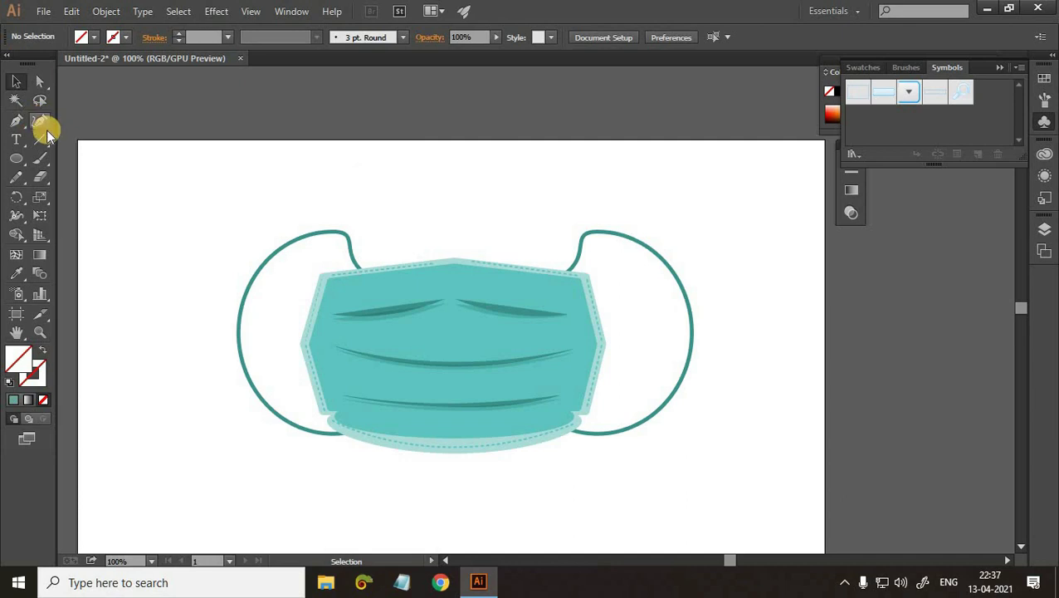
Draw a 960 by 560 pt rectangle covering the whole artboard.
key("m")
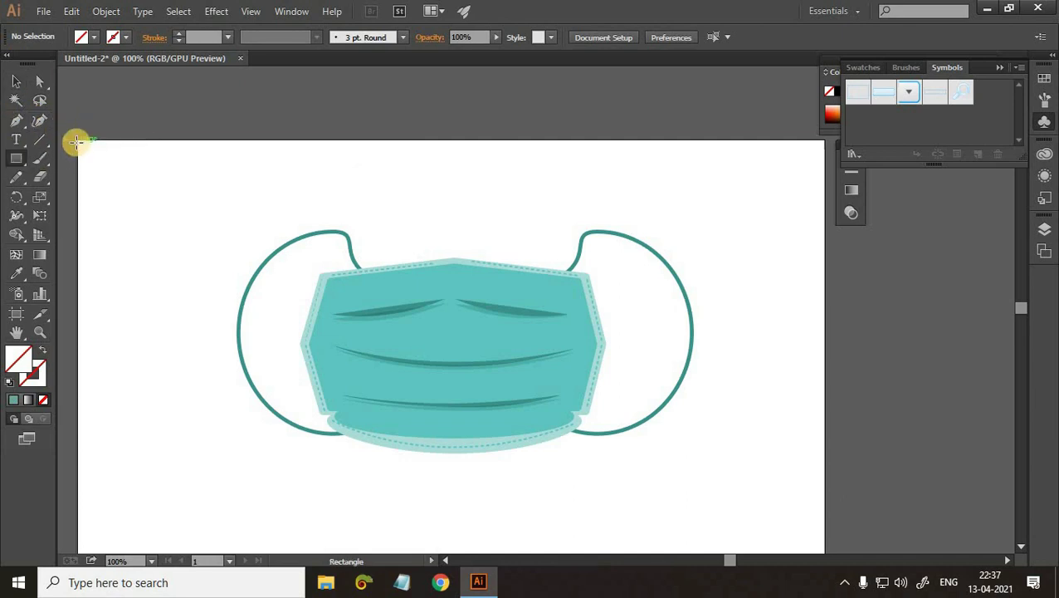
key("ctrl+minus")
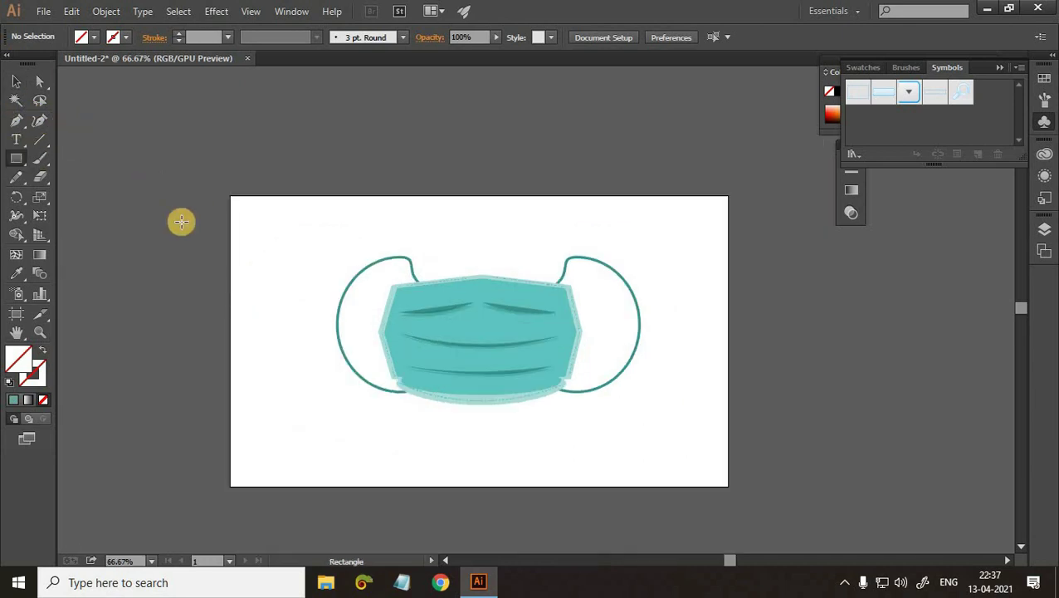
left_click_drag(230, 195, 728, 486)
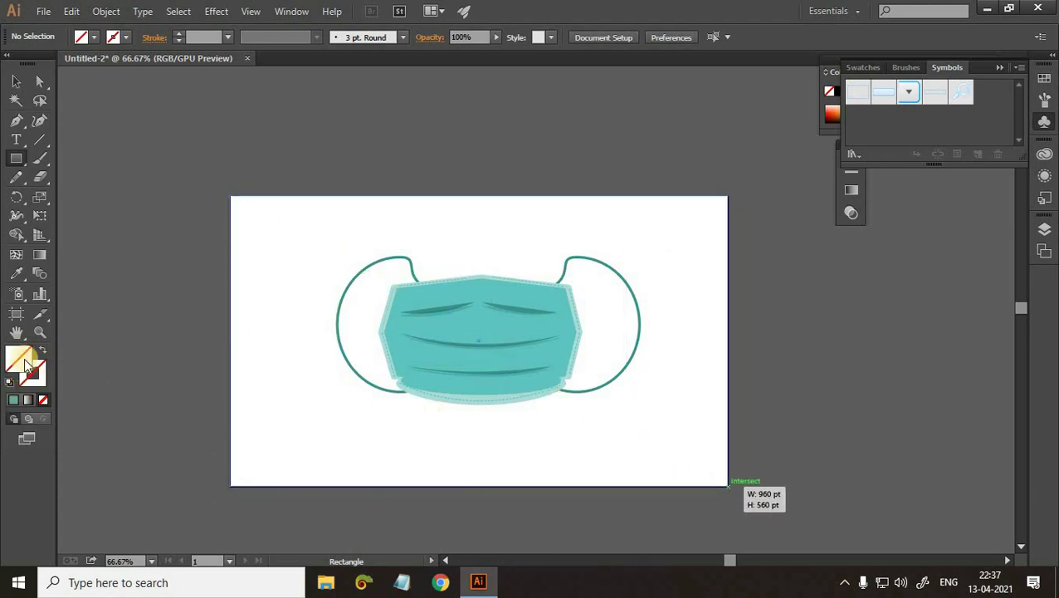
Fill the artboard-sized rectangle with dark navy #10142B.
double_click(19, 357)
left_click_drag(833, 249, 831, 220)
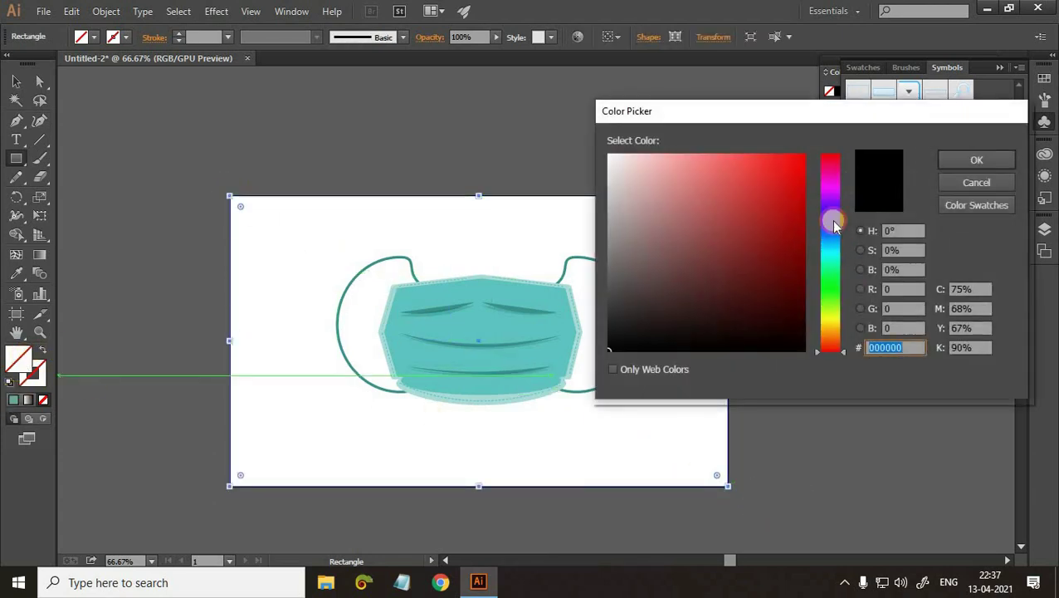
left_click(728, 316)
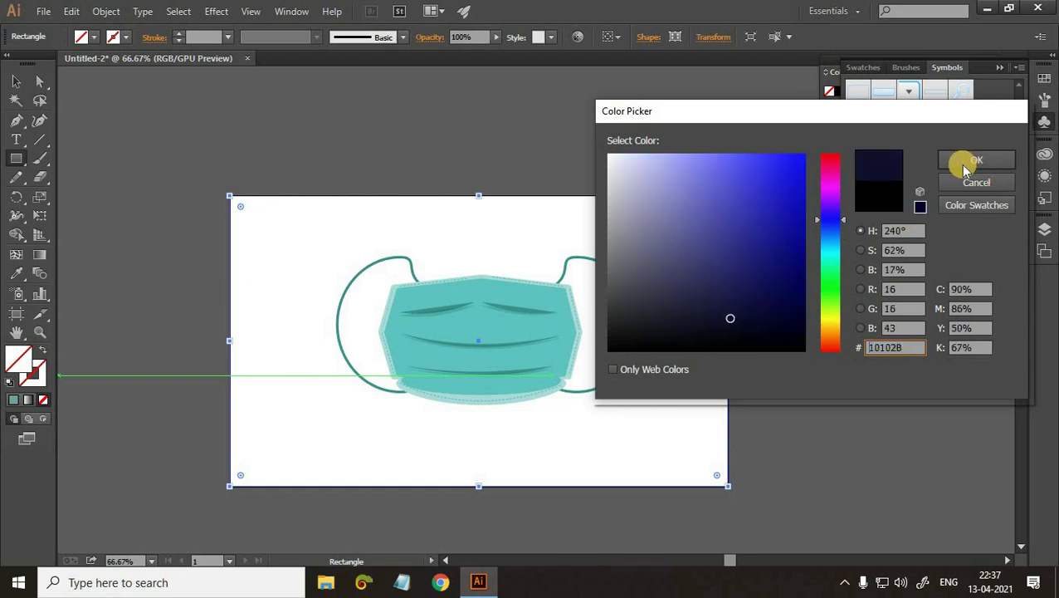
left_click_drag(832, 218, 832, 225)
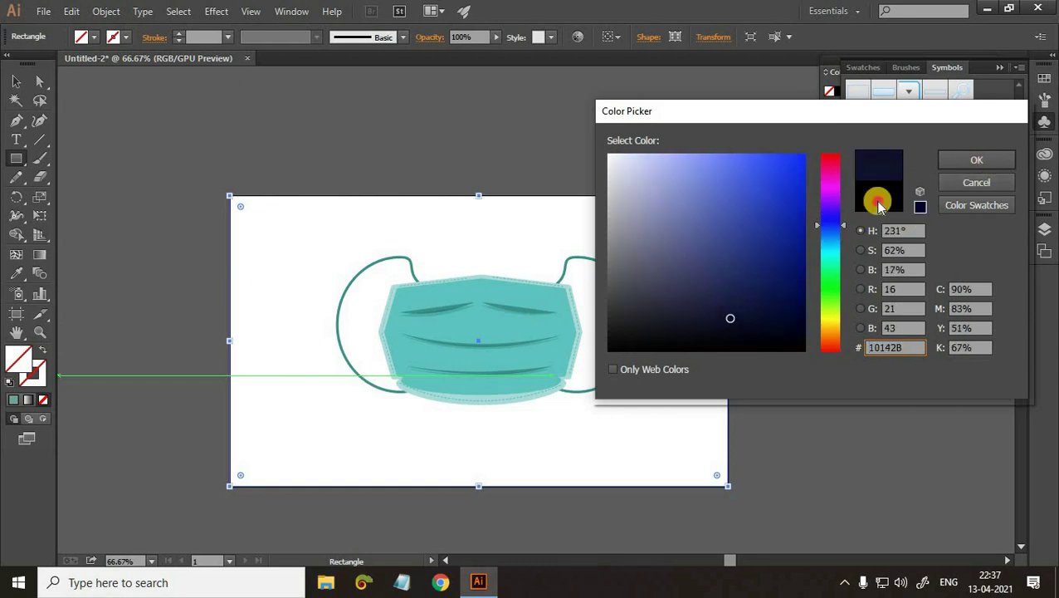
left_click(951, 160)
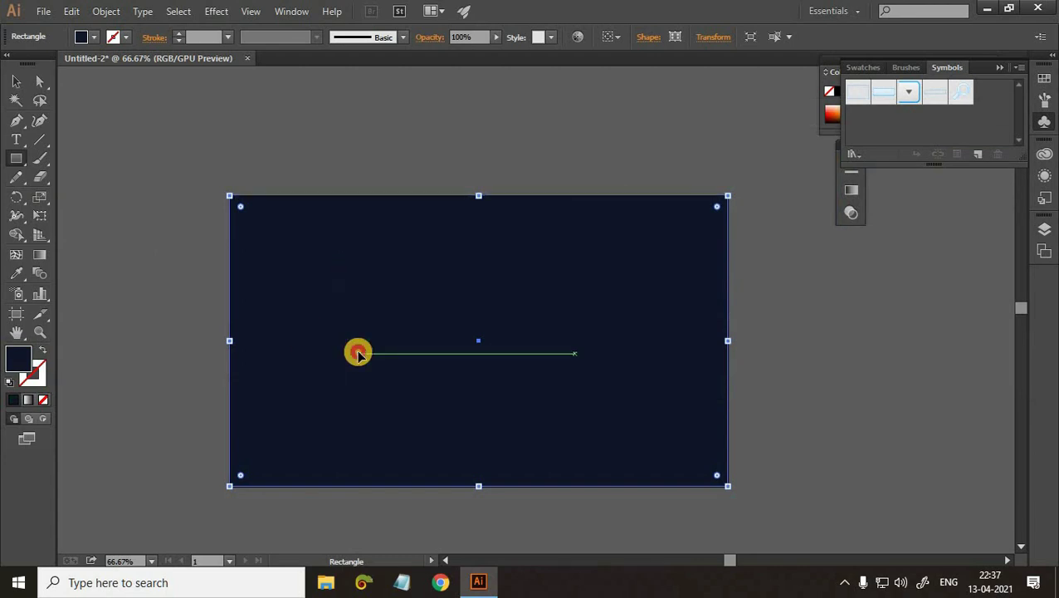
Send the navy rectangle behind the mask as the background and deselect it.
key("v")
right_click(358, 352)
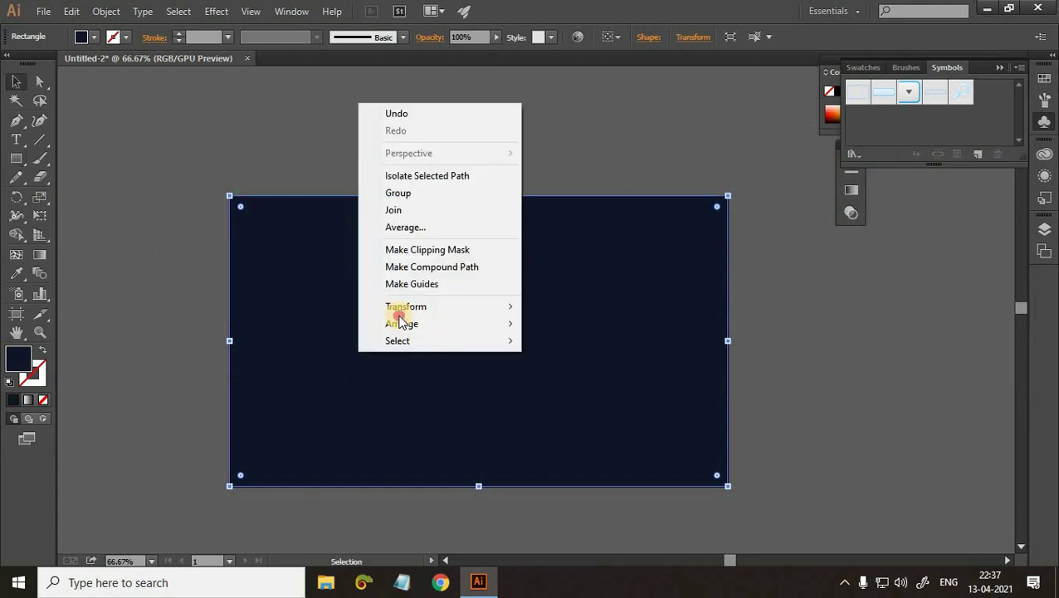
mouse_move(403, 323)
left_click(601, 379)
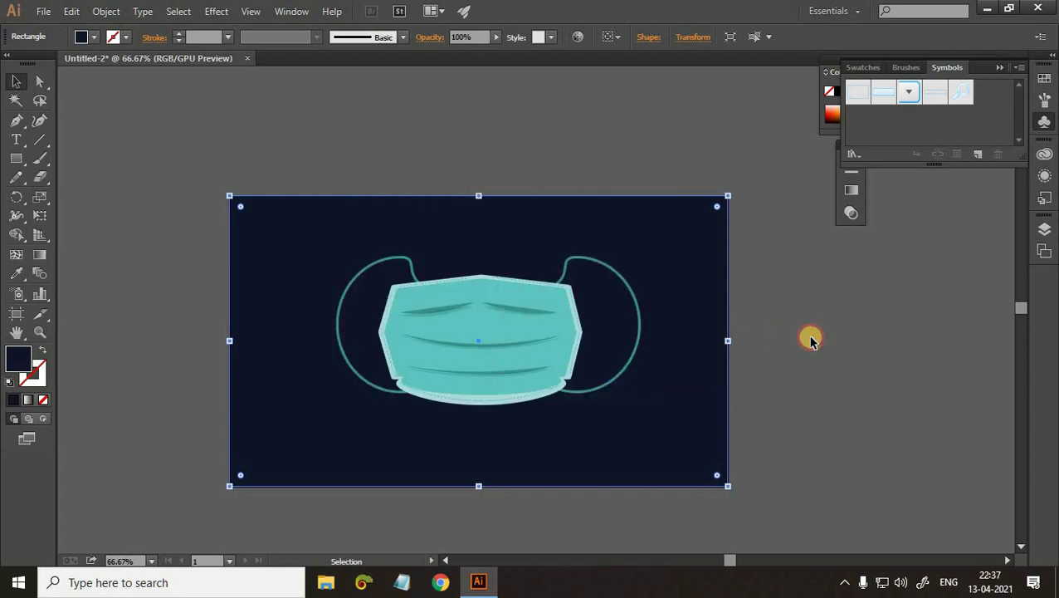
left_click(807, 339)
scroll(780, 347, "down", 2)
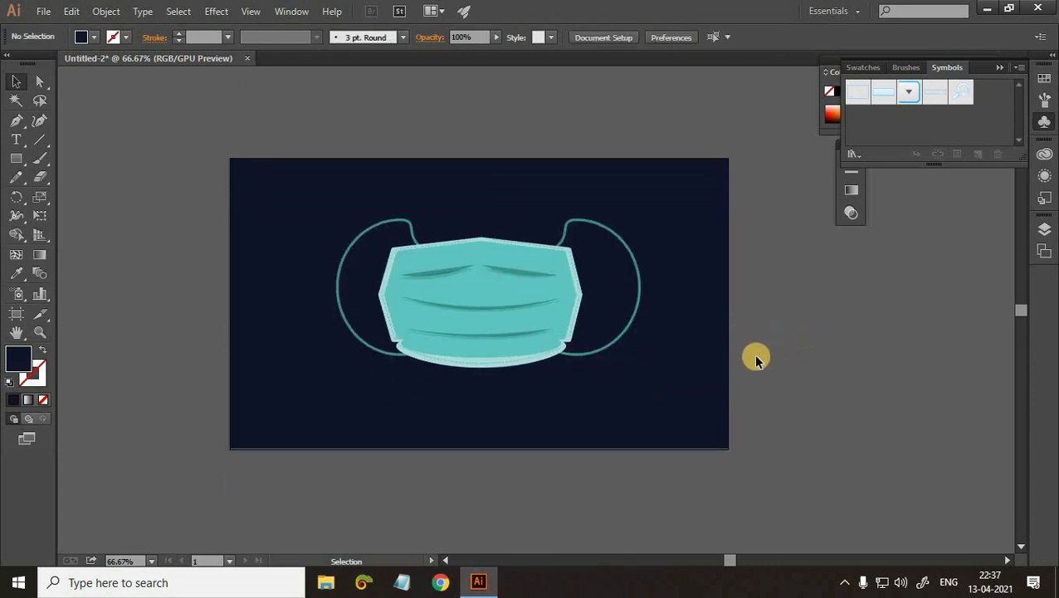